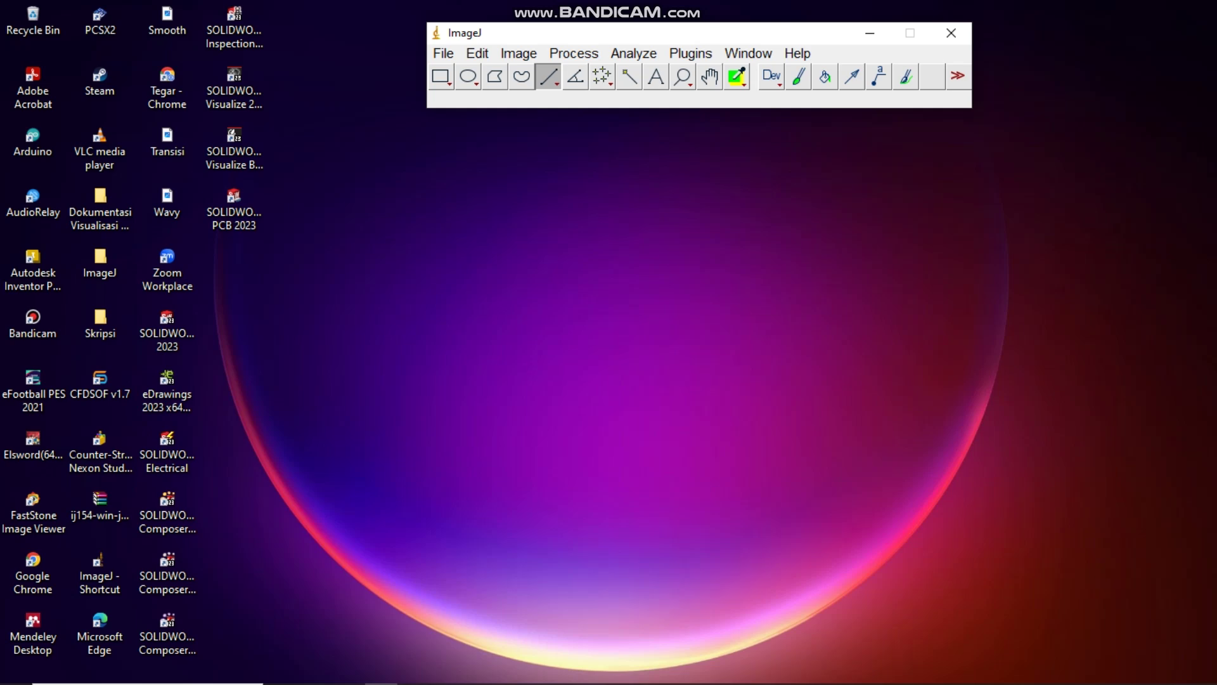
Step: Open the Tutorial folder and view the photos _DSC0746, _DSC0747 and _DSC0748 one after another
click(281, 672)
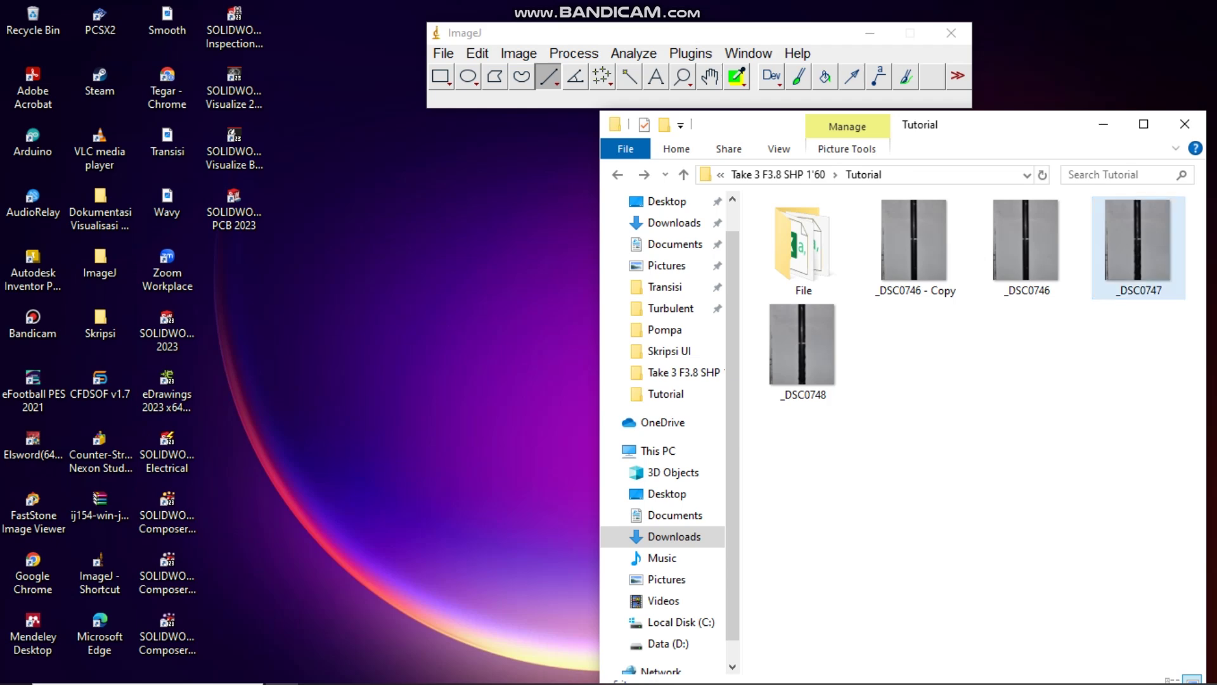
click(1027, 247)
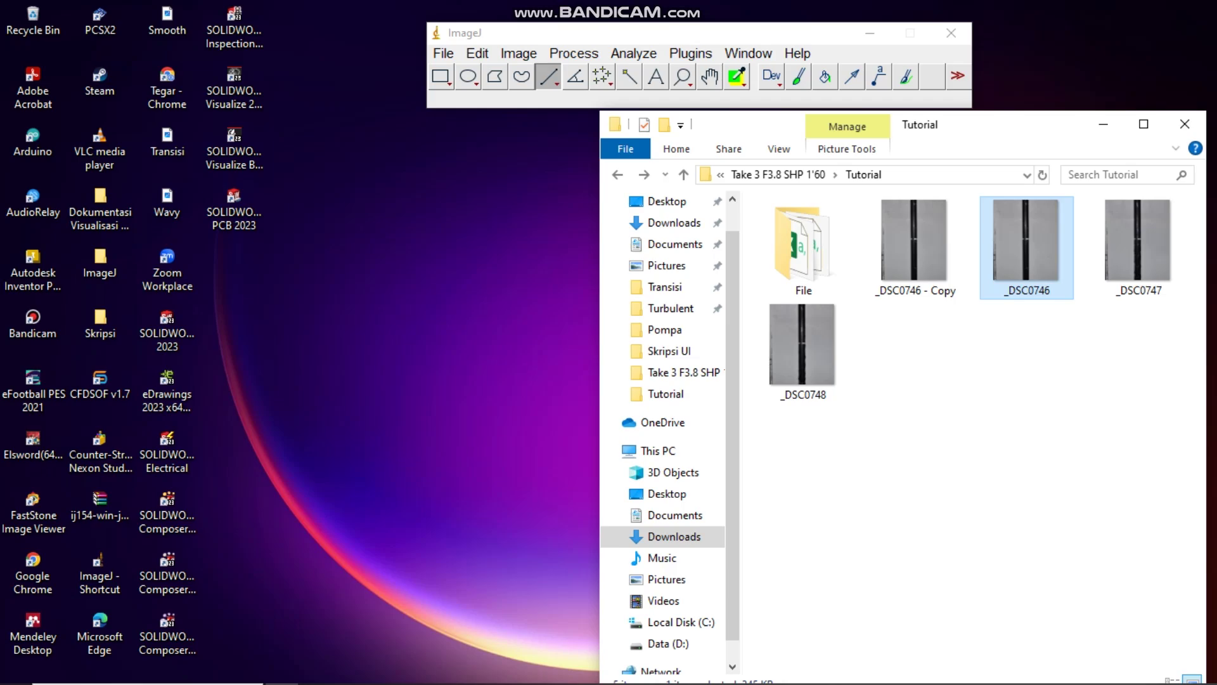
key(Return)
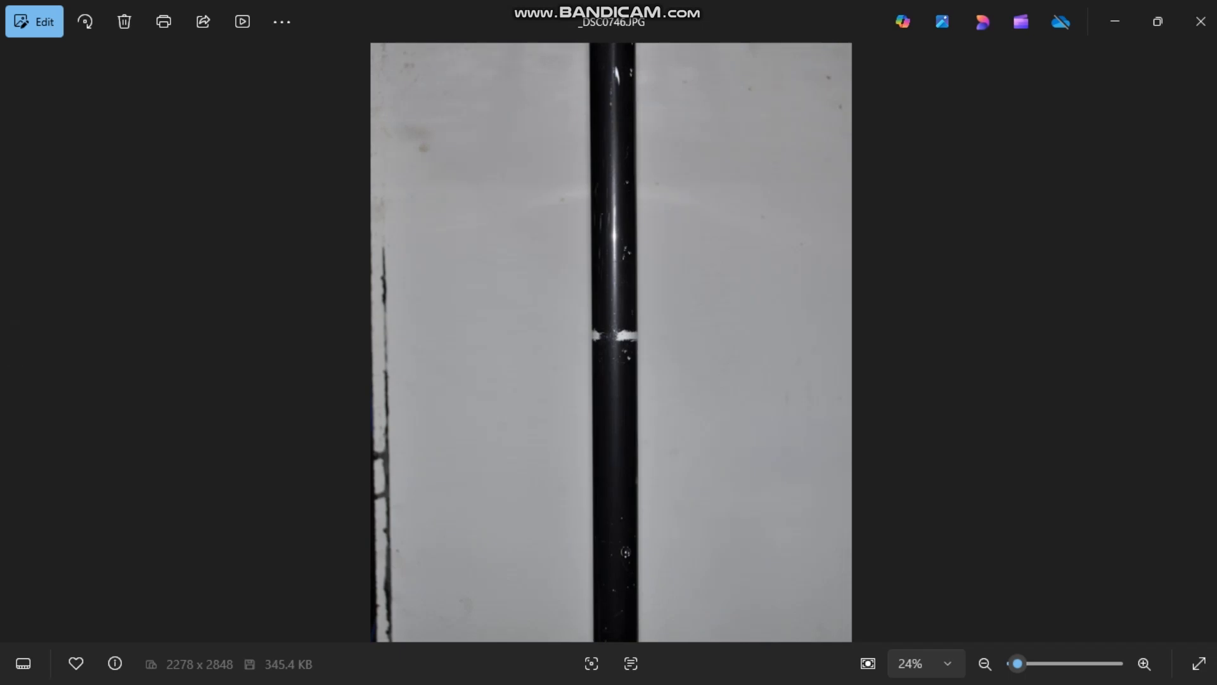
click(1207, 342)
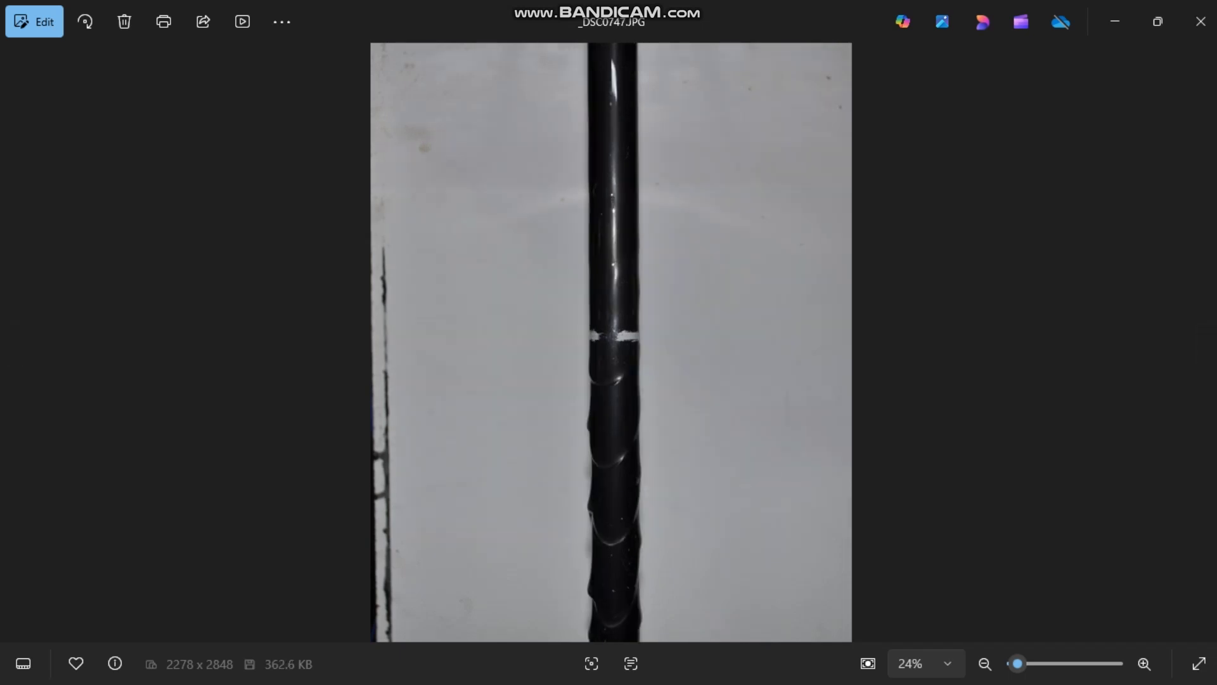
click(1206, 343)
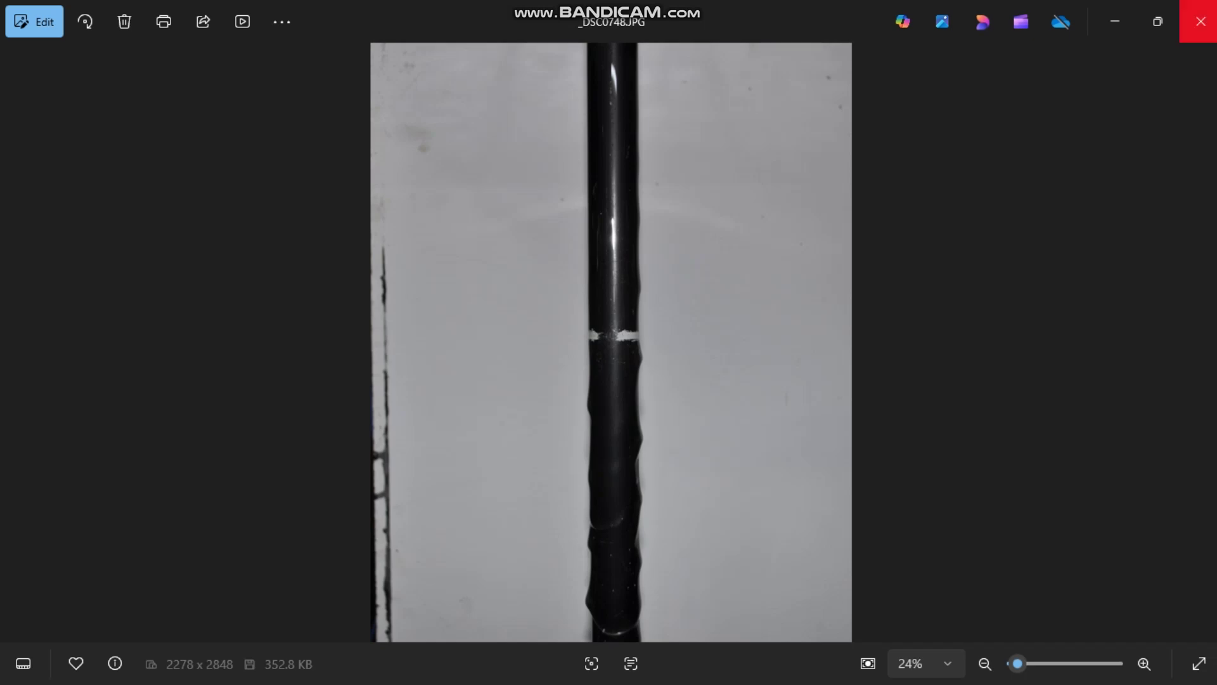
click(1201, 21)
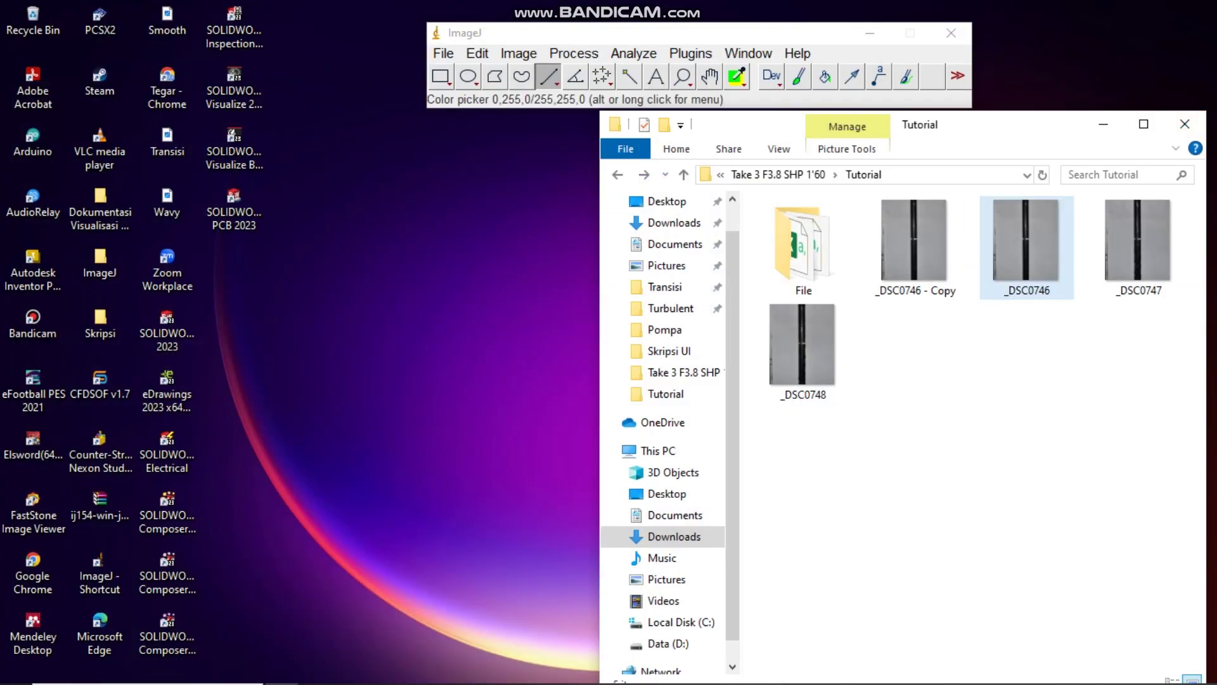
Step: Open _DSC0746 from the Tutorial folder in ImageJ and magnify the dark pipe's edge to 200%
drag(1026, 260, 552, 115)
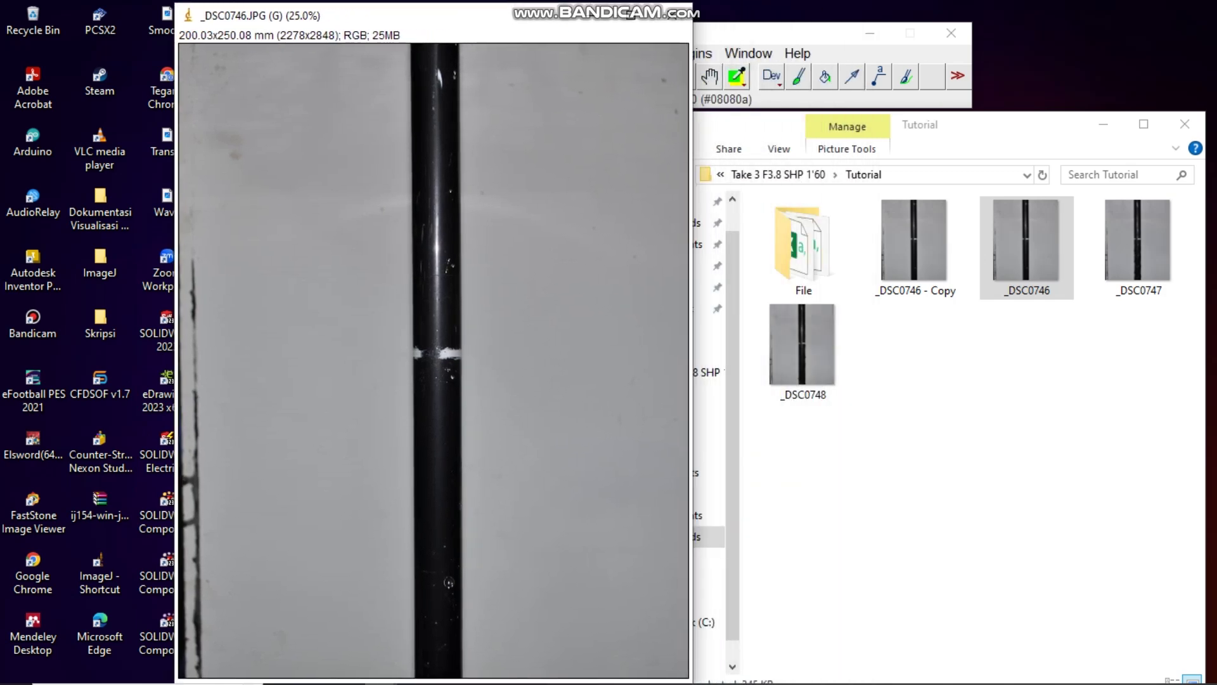
key(plus)
key(plus)
key(plus)
key(plus)
key(plus)
key(plus)
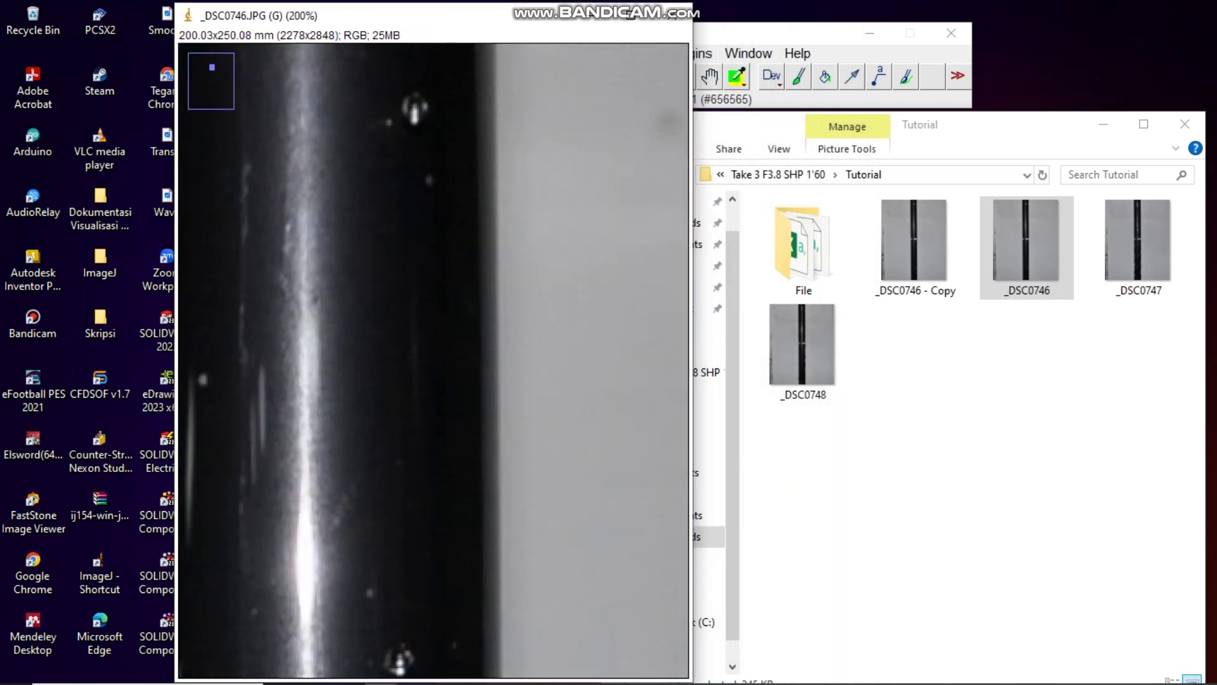
scroll(433, 361, down, 4)
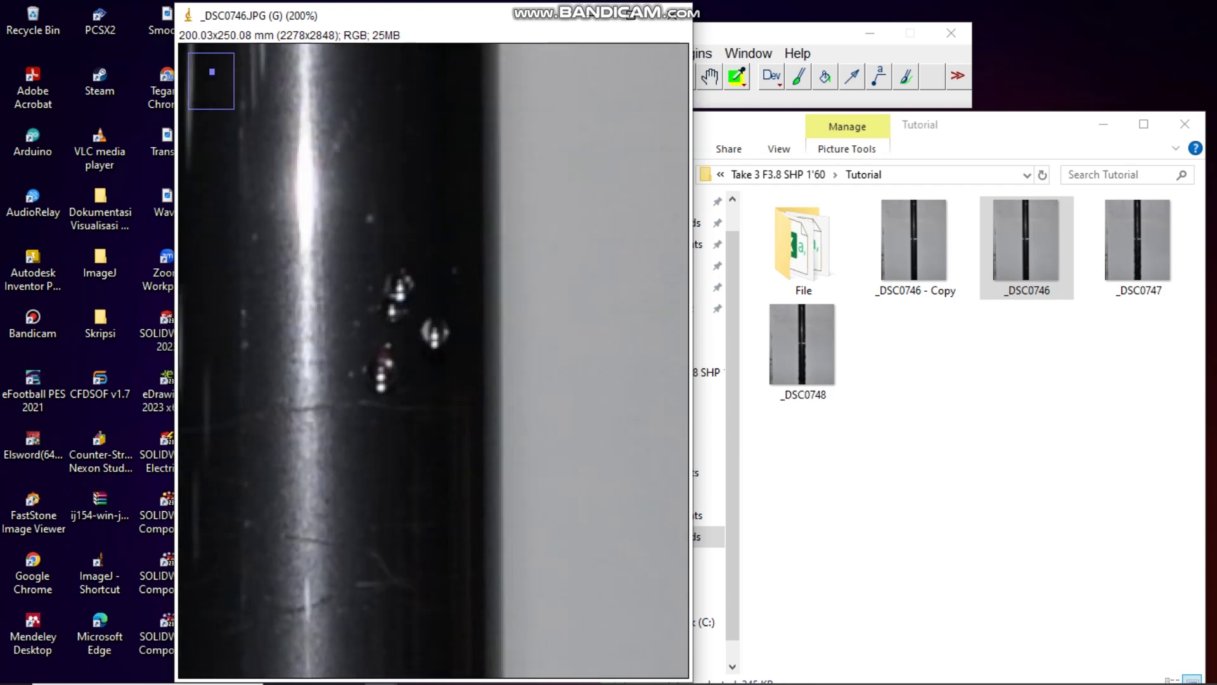
scroll(432, 361, down, 2)
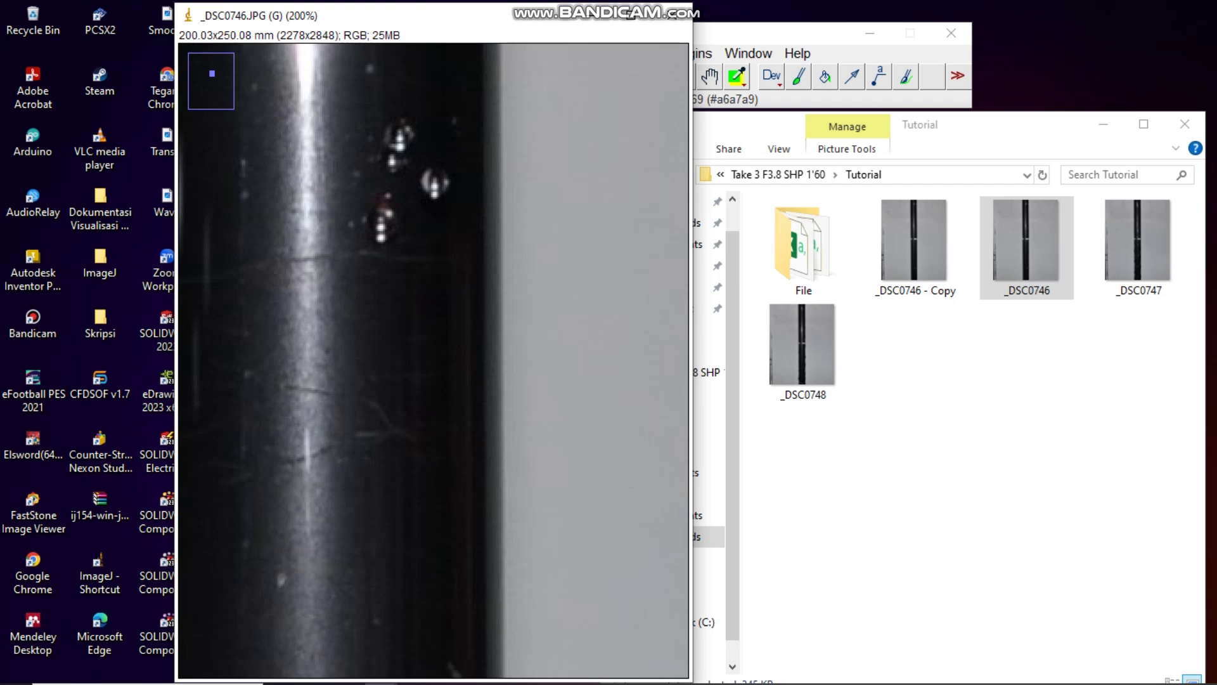
Step: Apply the Southwest shadows filter to the _DSC0746 image
click(743, 33)
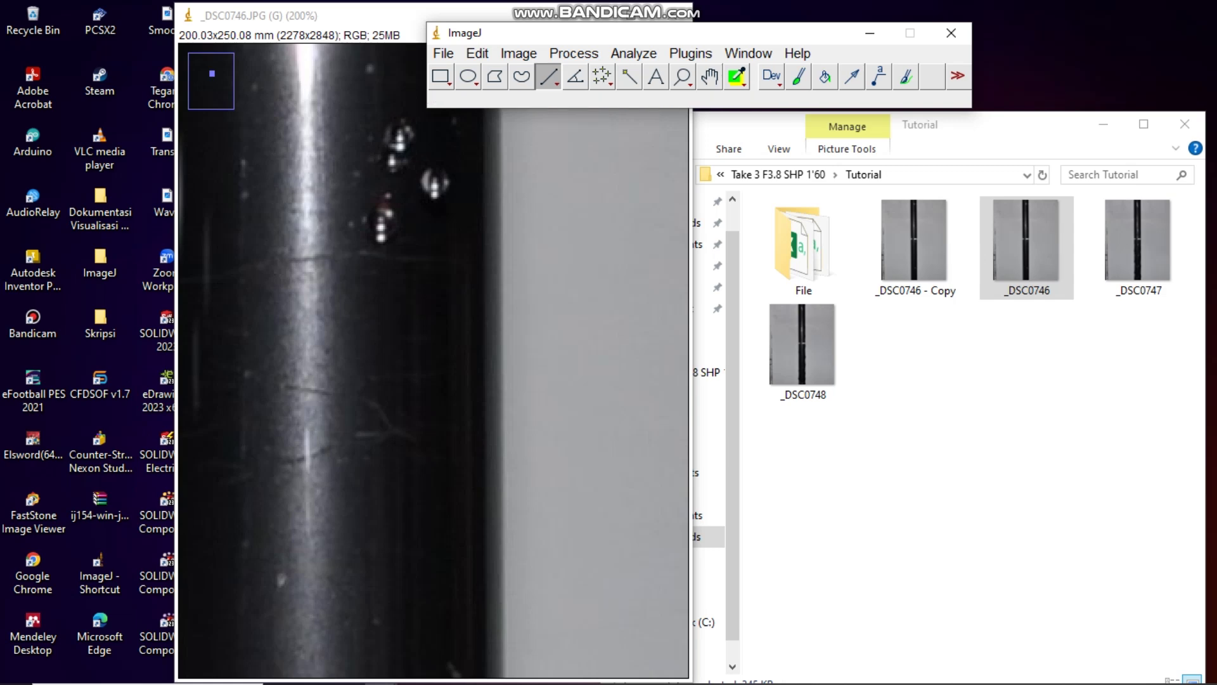
click(573, 54)
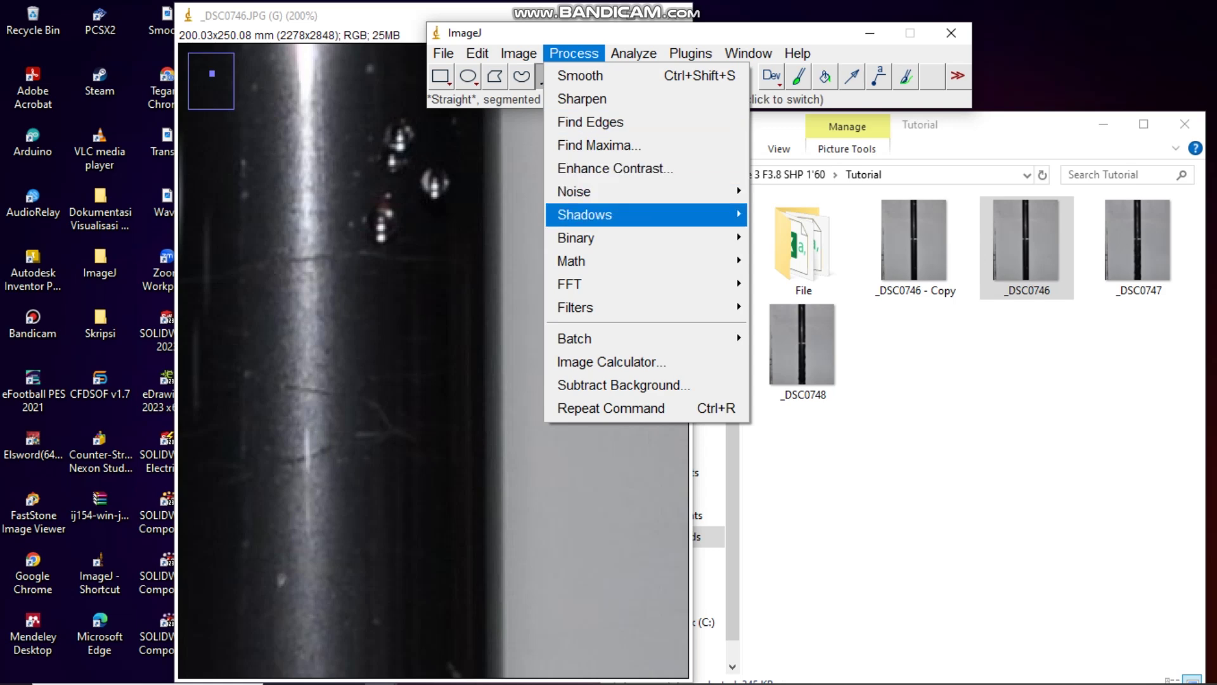
mouse_move(589, 215)
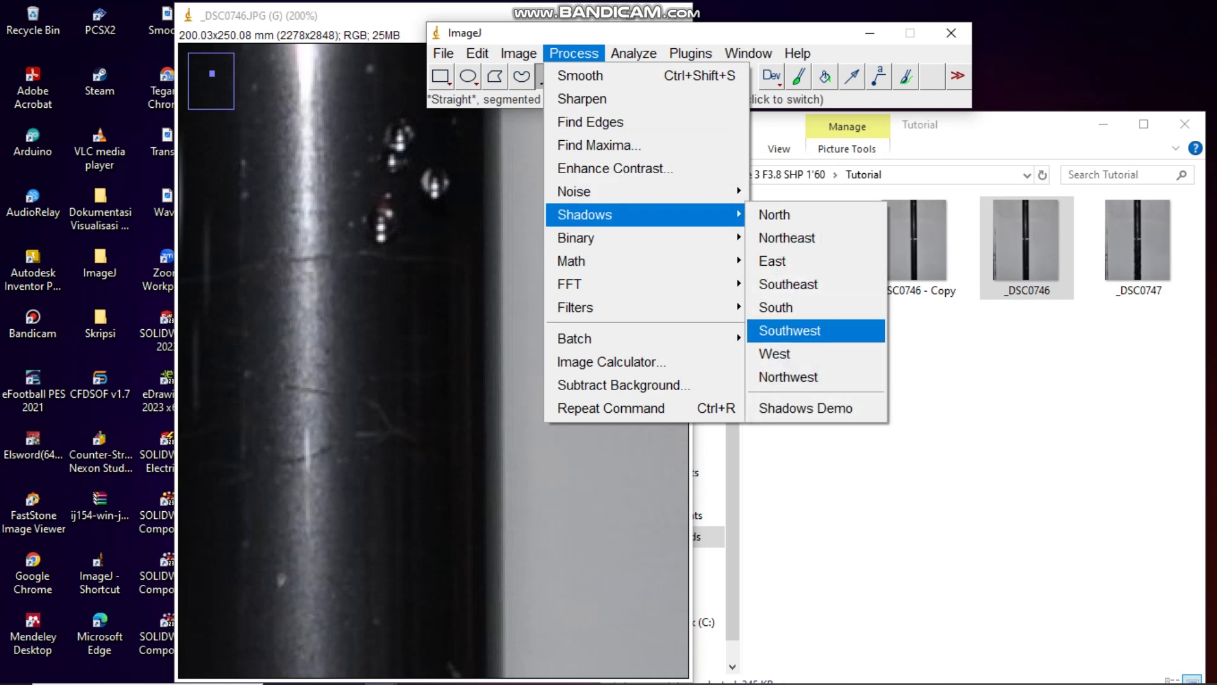
click(789, 330)
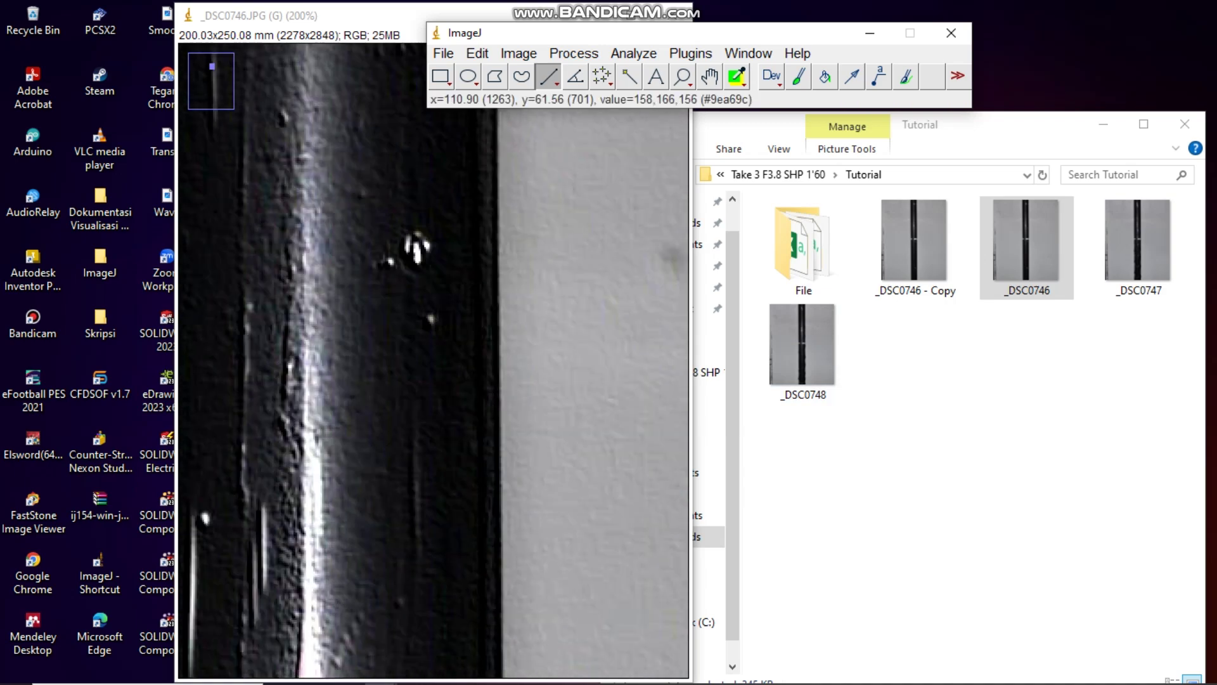
Step: Open _DSC0747 from the Tutorial folder in ImageJ and apply the Southwest shadows filter to it
drag(1138, 244, 590, 70)
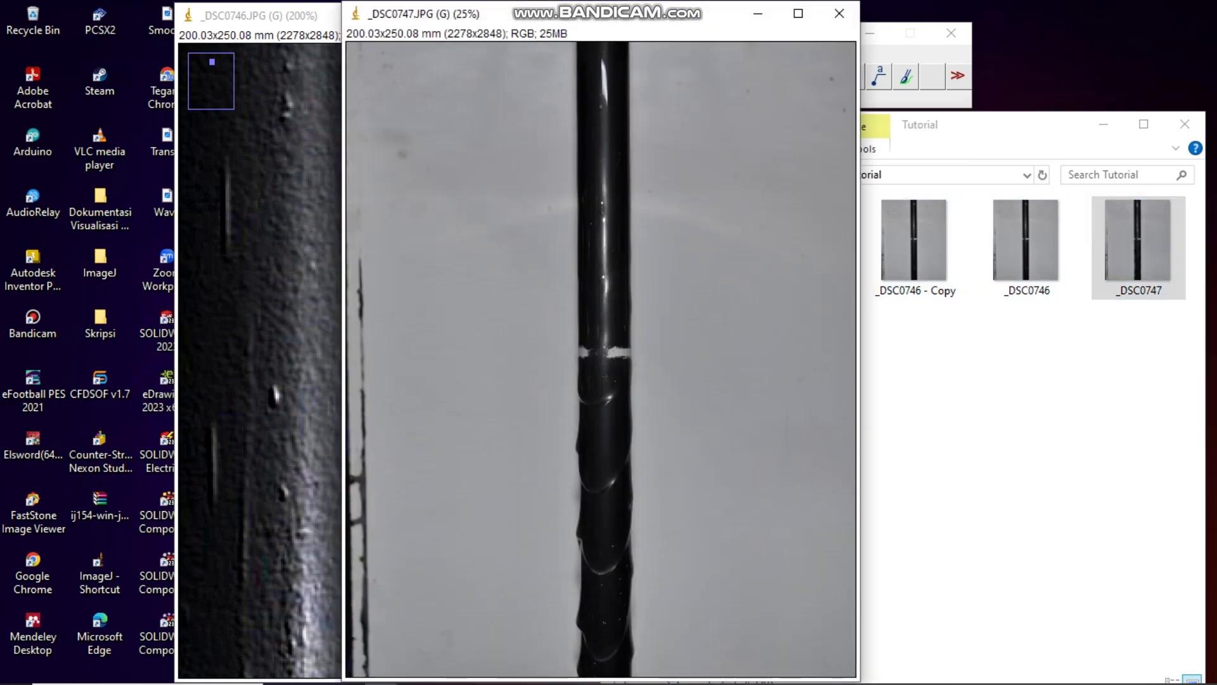
drag(444, 14, 281, 14)
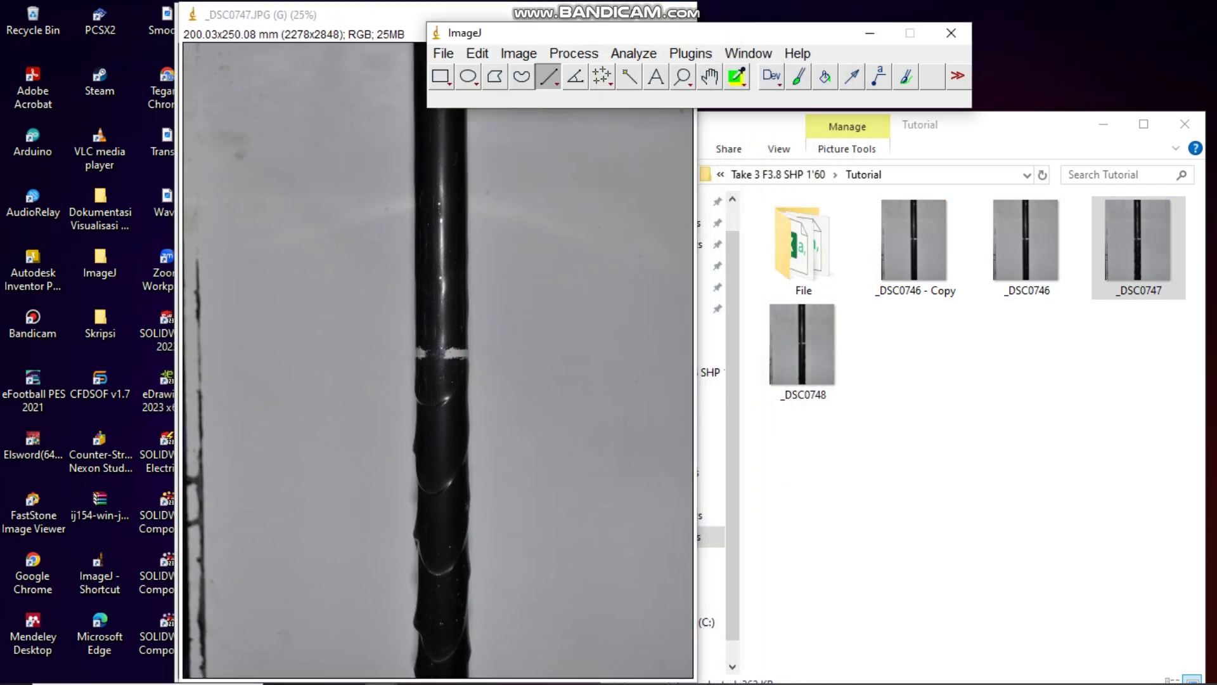
click(573, 53)
mouse_move(583, 214)
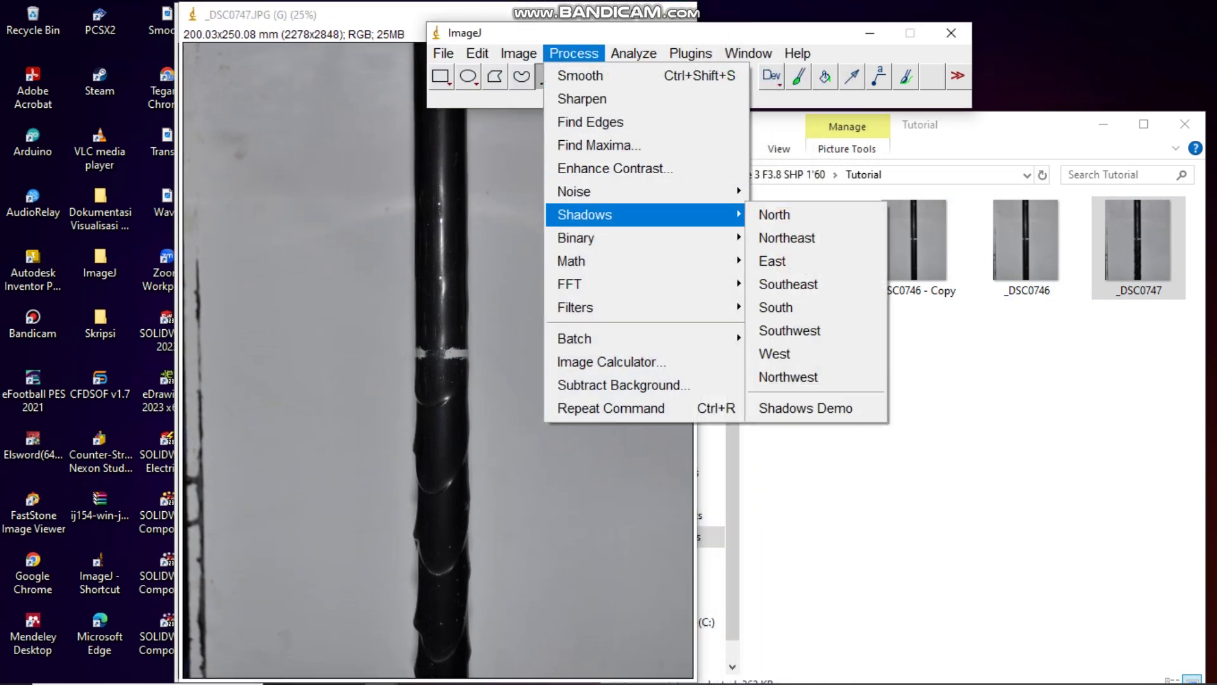
click(789, 330)
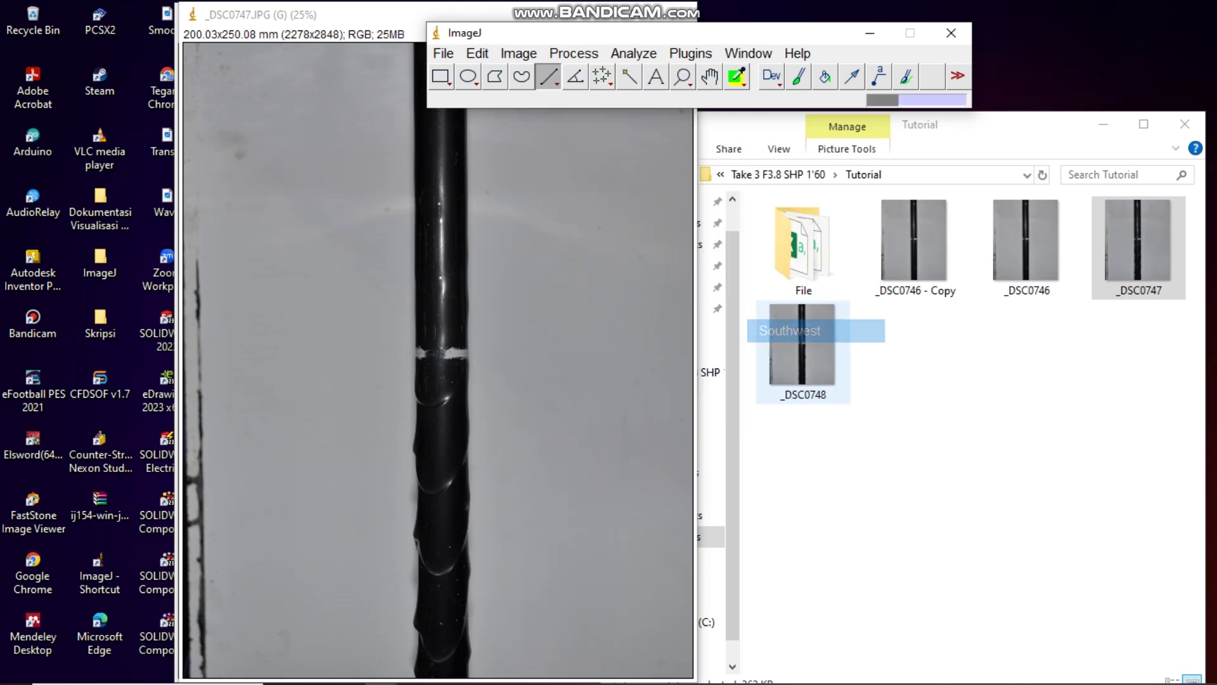
Step: Arrange the _DSC0746 and _DSC0747 image windows so both can be seen beside each other
drag(495, 13, 682, 39)
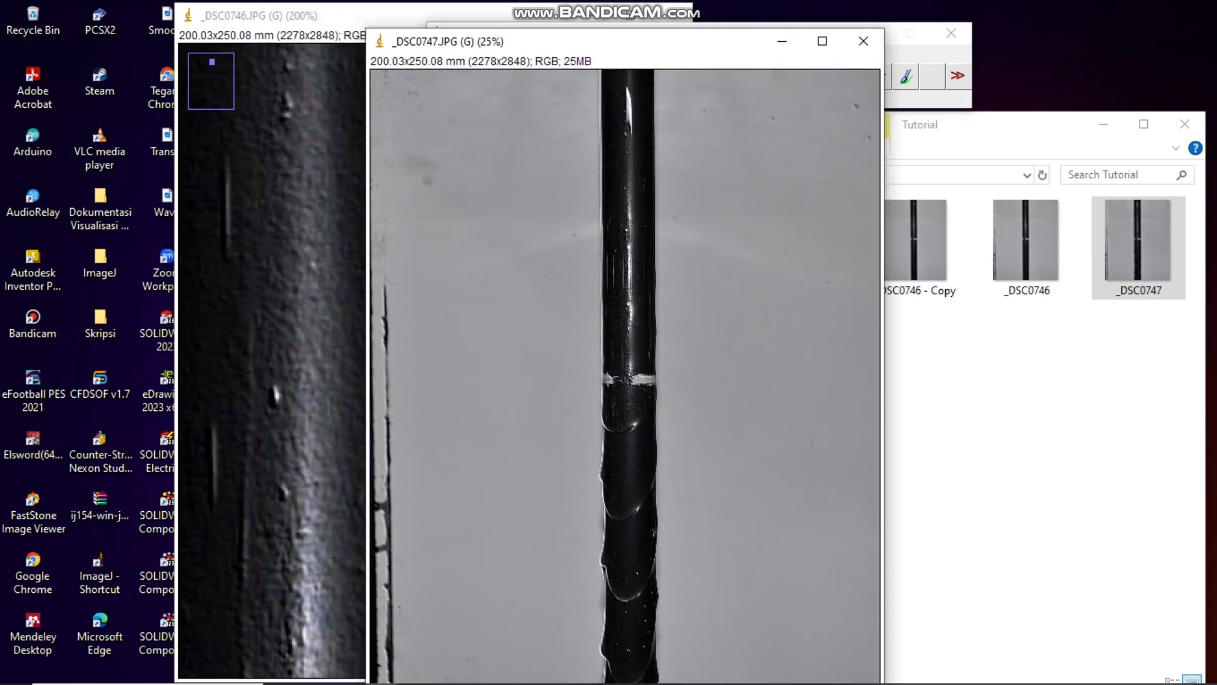
drag(539, 15, 400, 43)
drag(615, 41, 439, 60)
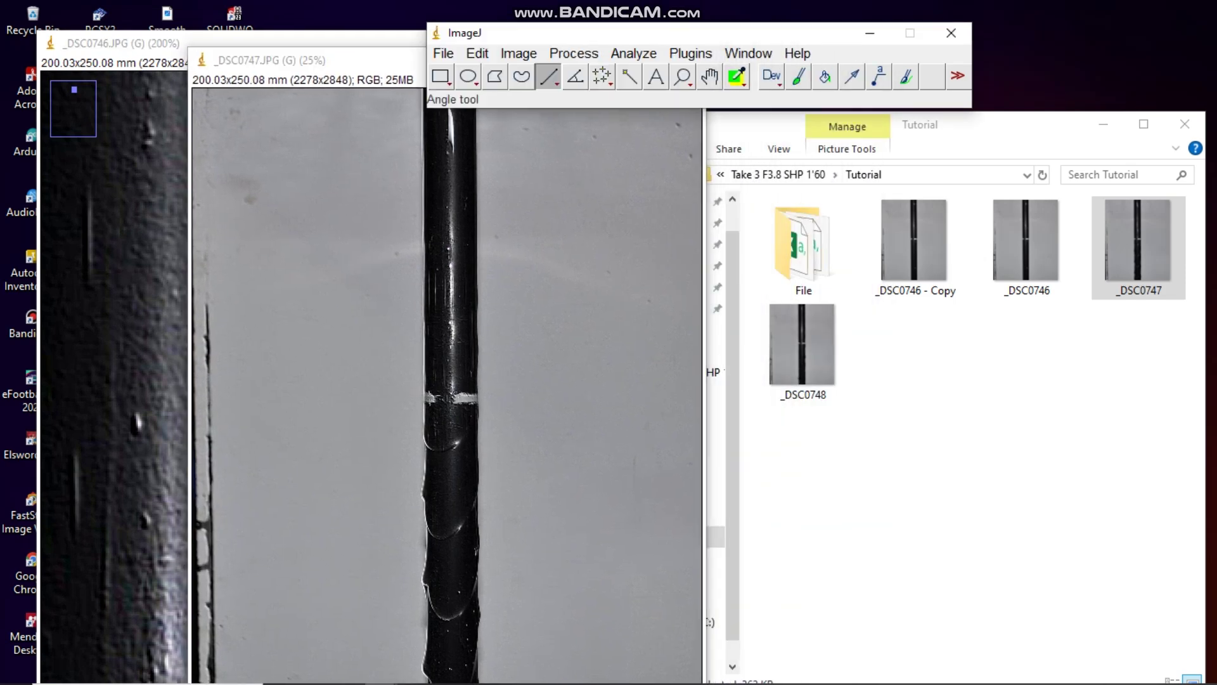
Step: Combine the two open images into a stack named Debit 1, using their titles as labels
click(519, 53)
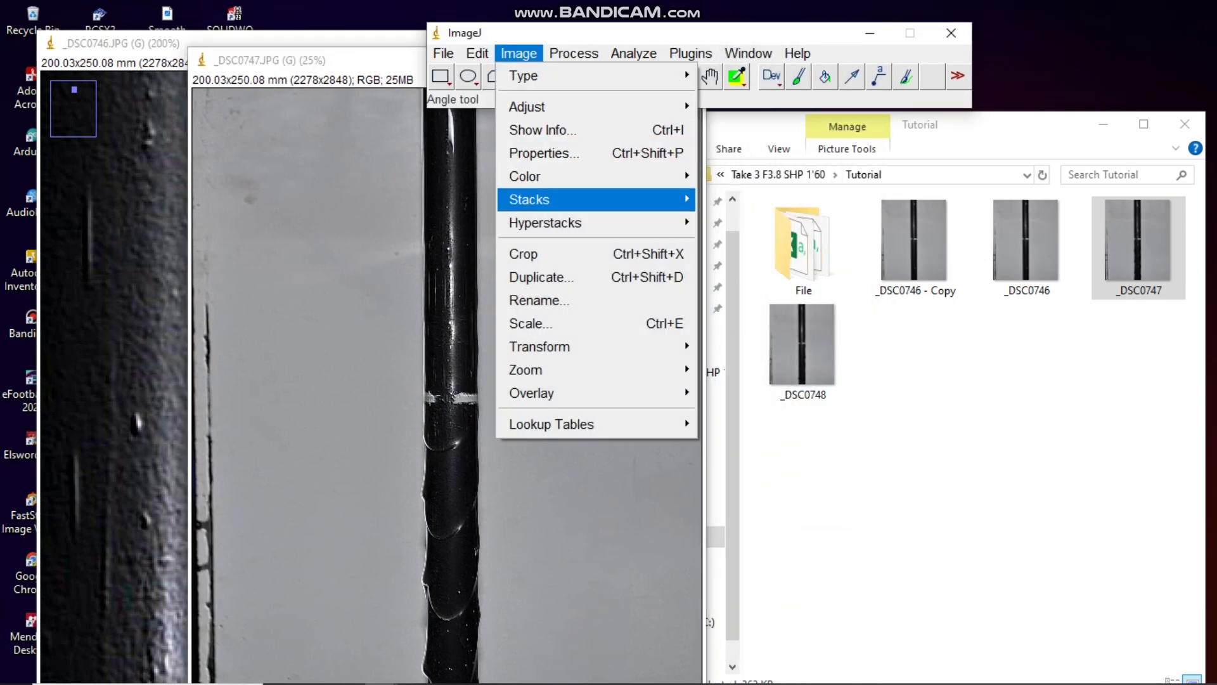
mouse_move(529, 199)
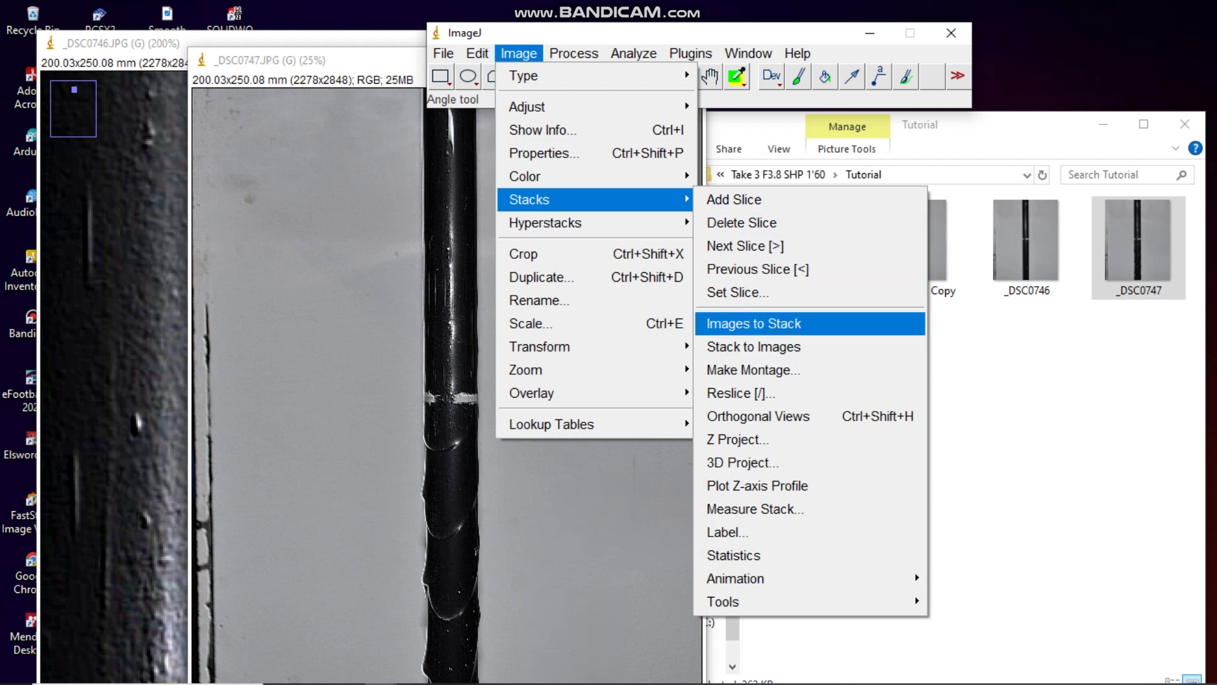
click(754, 323)
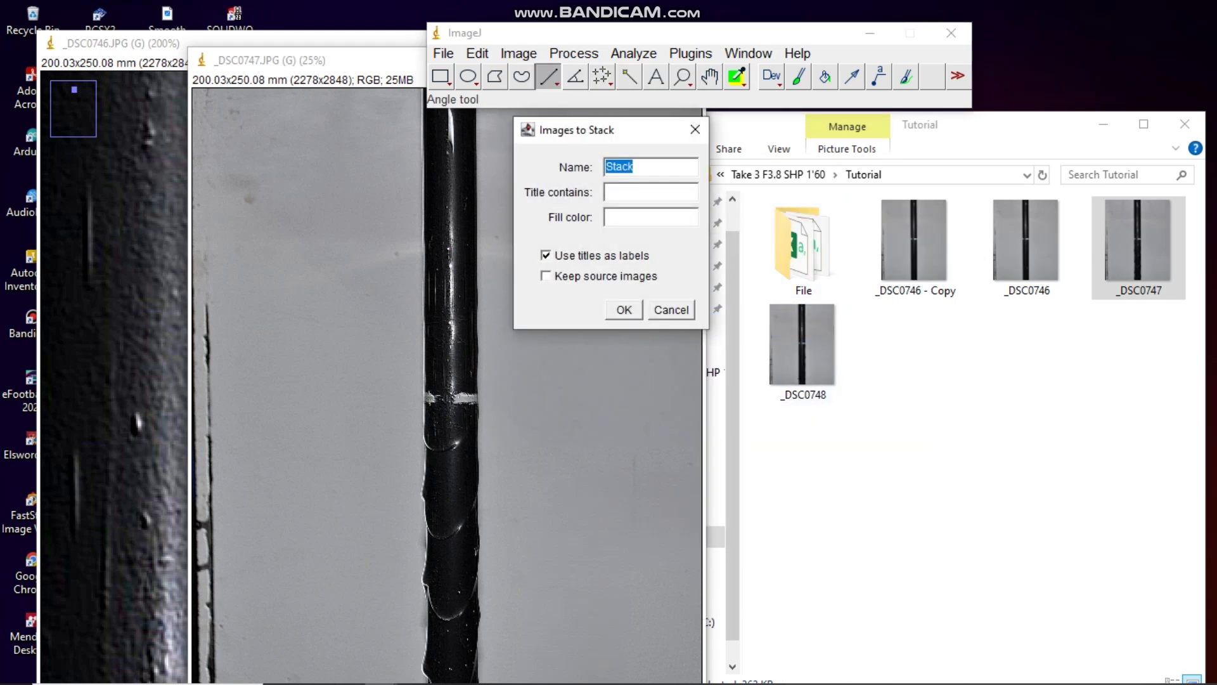
text(Debit 1)
key(Return)
Step: Compare the two slices of the Debit 1 stack by switching back and forth between them
key(Right)
key(Left)
key(Right)
key(Left)
key(Right)
key(Left)
key(Right)
key(Left)
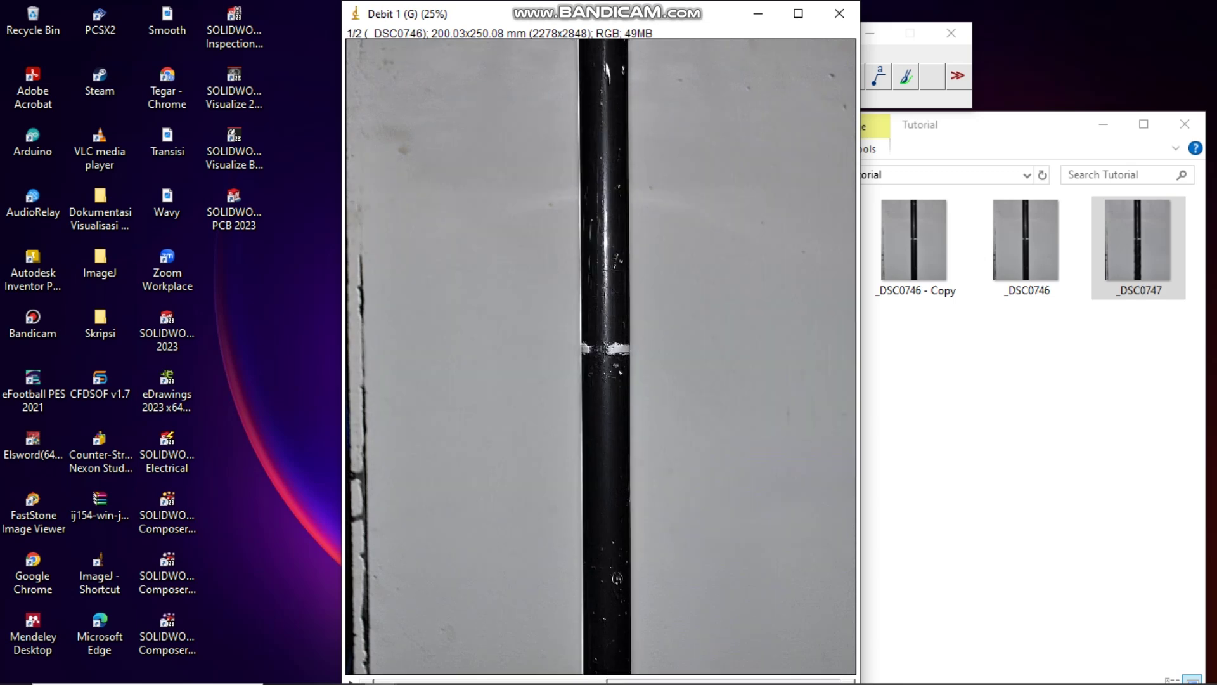
key(Right)
key(Left)
key(Right)
key(Left)
key(Right)
key(Left)
key(Right)
key(Left)
key(Right)
key(Left)
drag(716, 14, 412, 23)
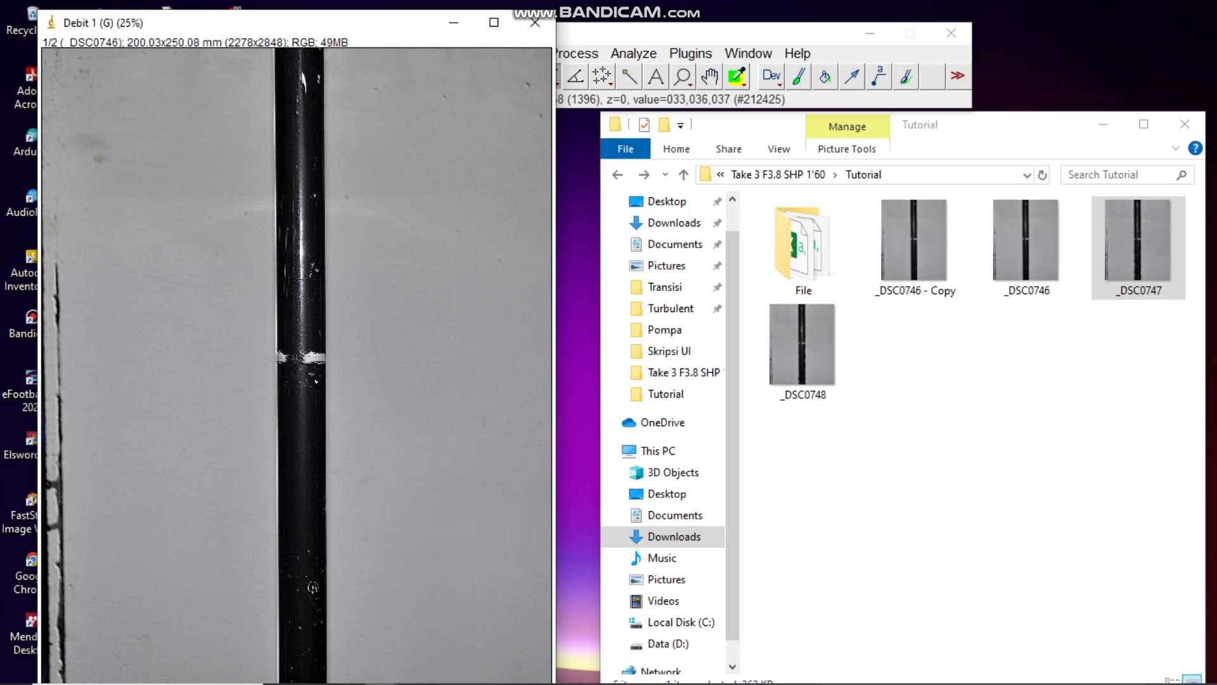
scroll(301, 360, down, 1)
scroll(301, 360, up, 1)
scroll(301, 360, down, 1)
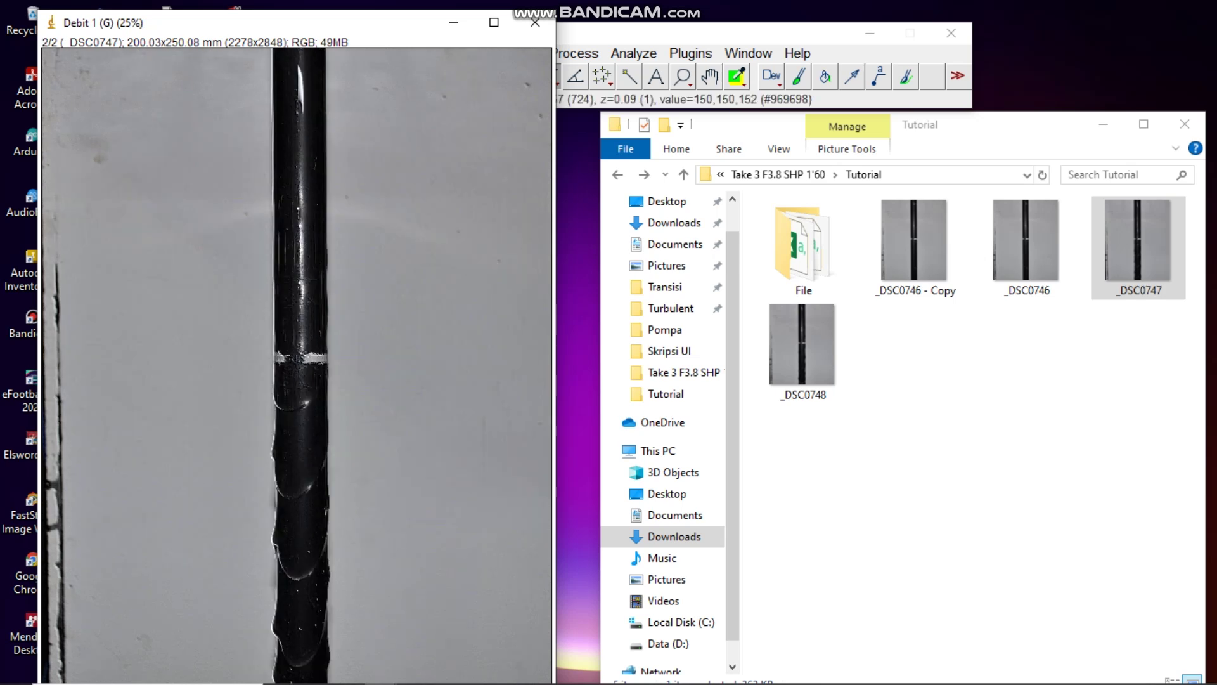
Step: Create a Z projection of the Debit 1 stack from slice 1 to 2 with the Standard Deviation type
click(602, 76)
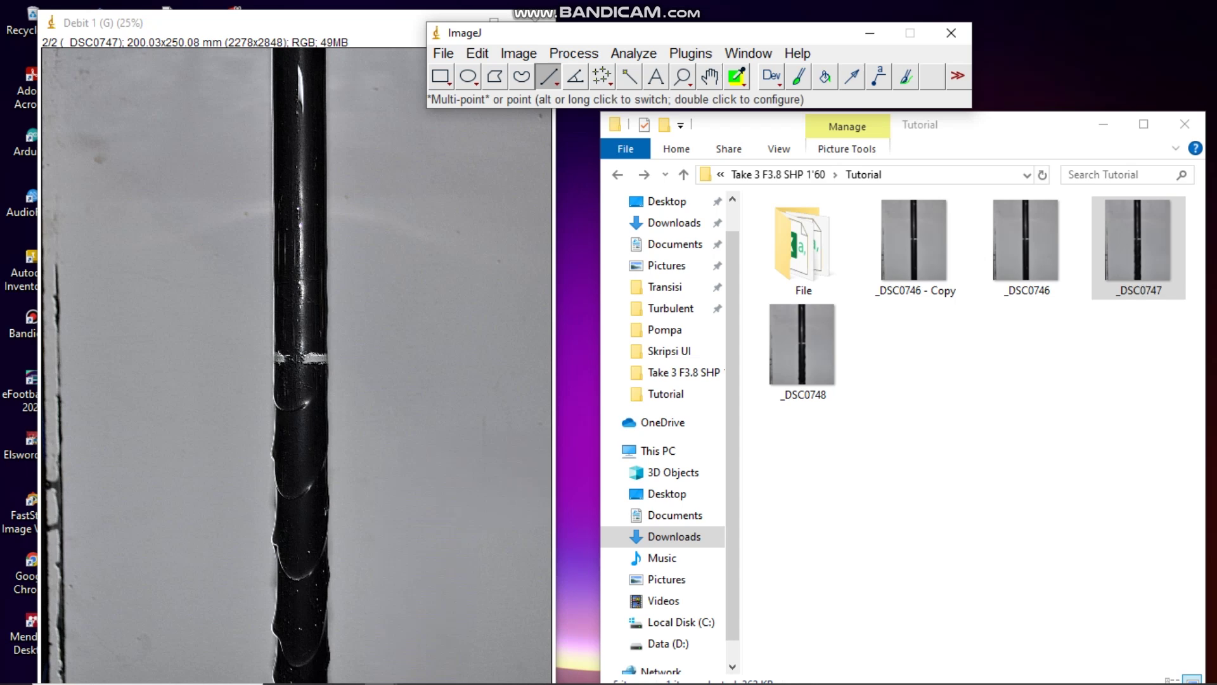
click(518, 54)
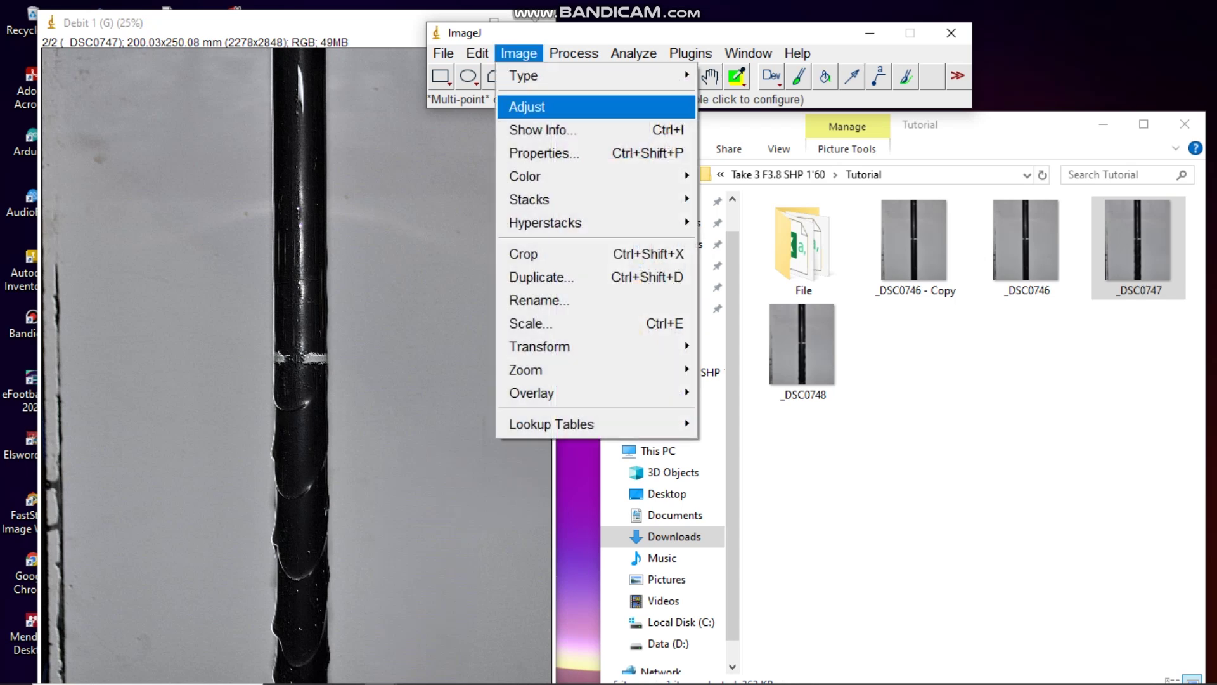
mouse_move(530, 199)
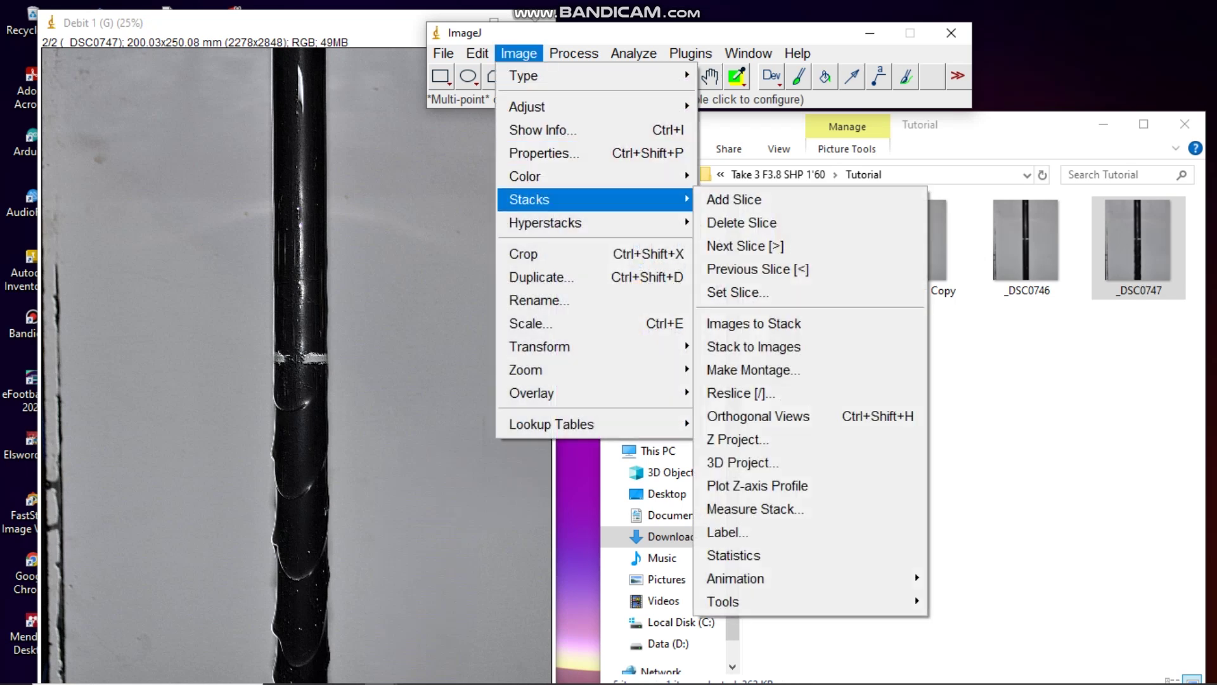
click(737, 439)
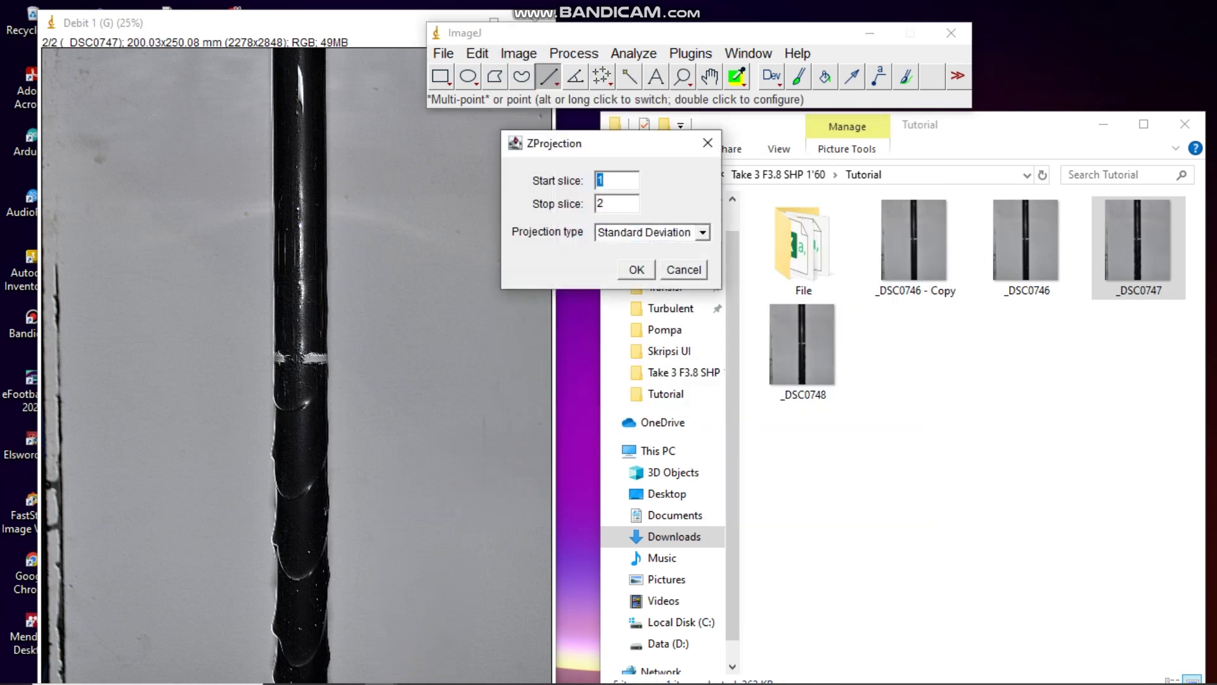
click(649, 232)
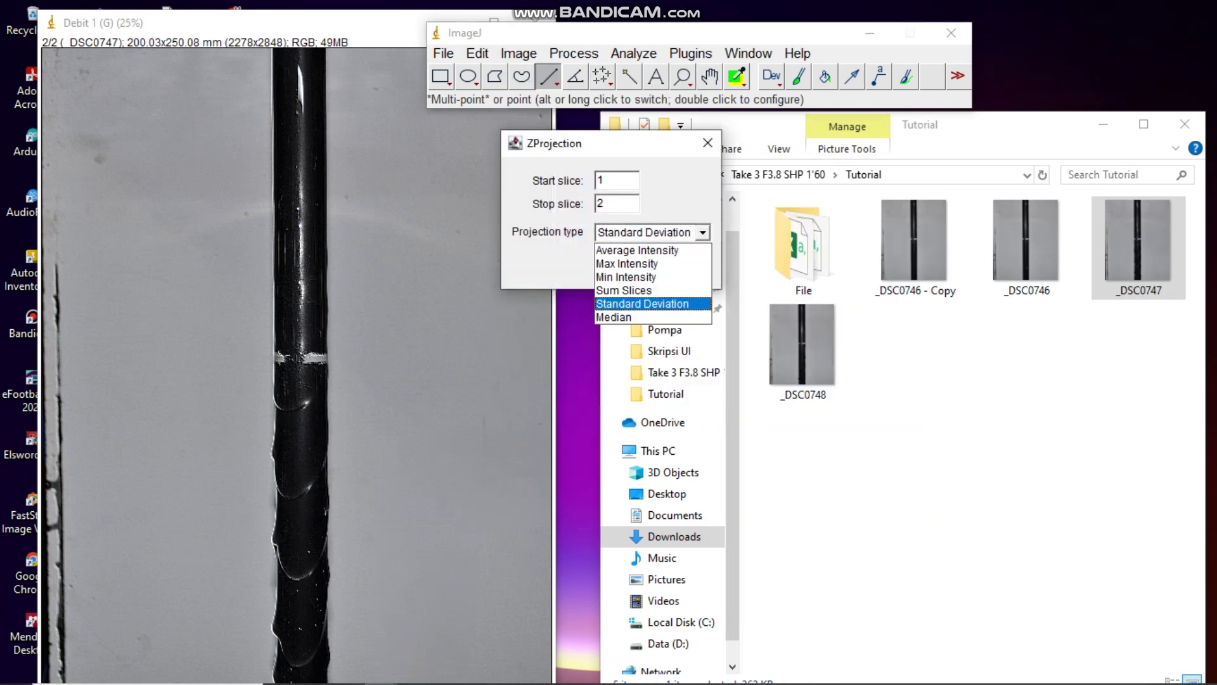
click(650, 302)
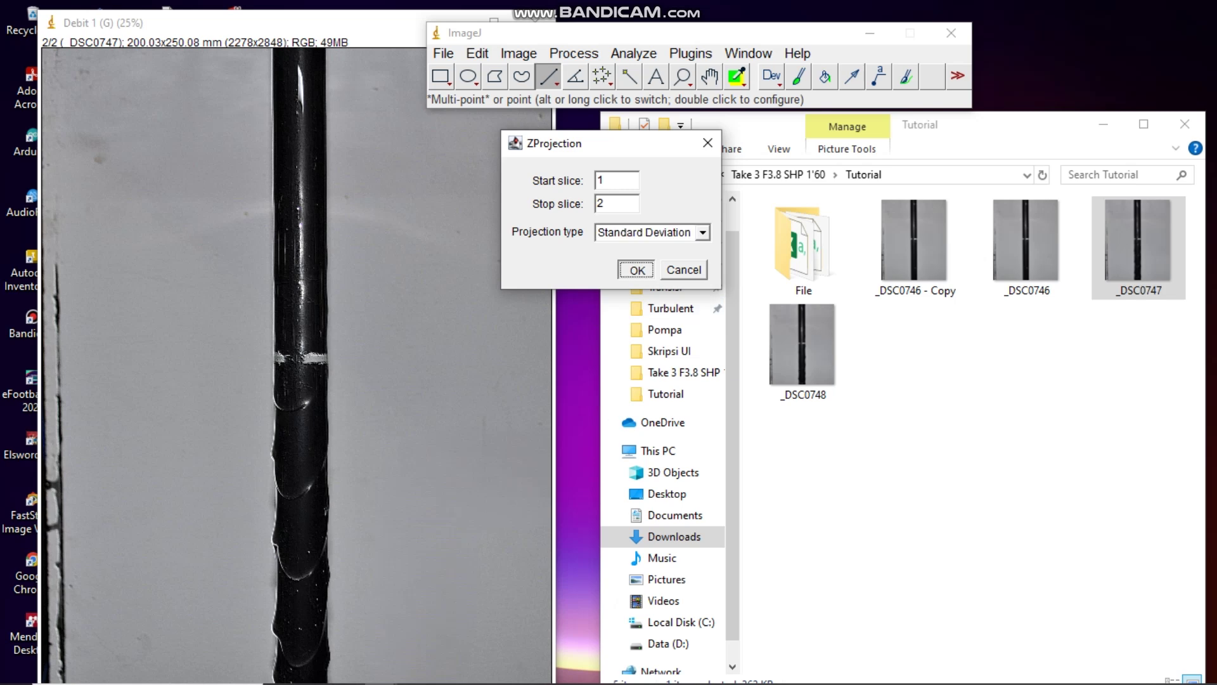
key(Return)
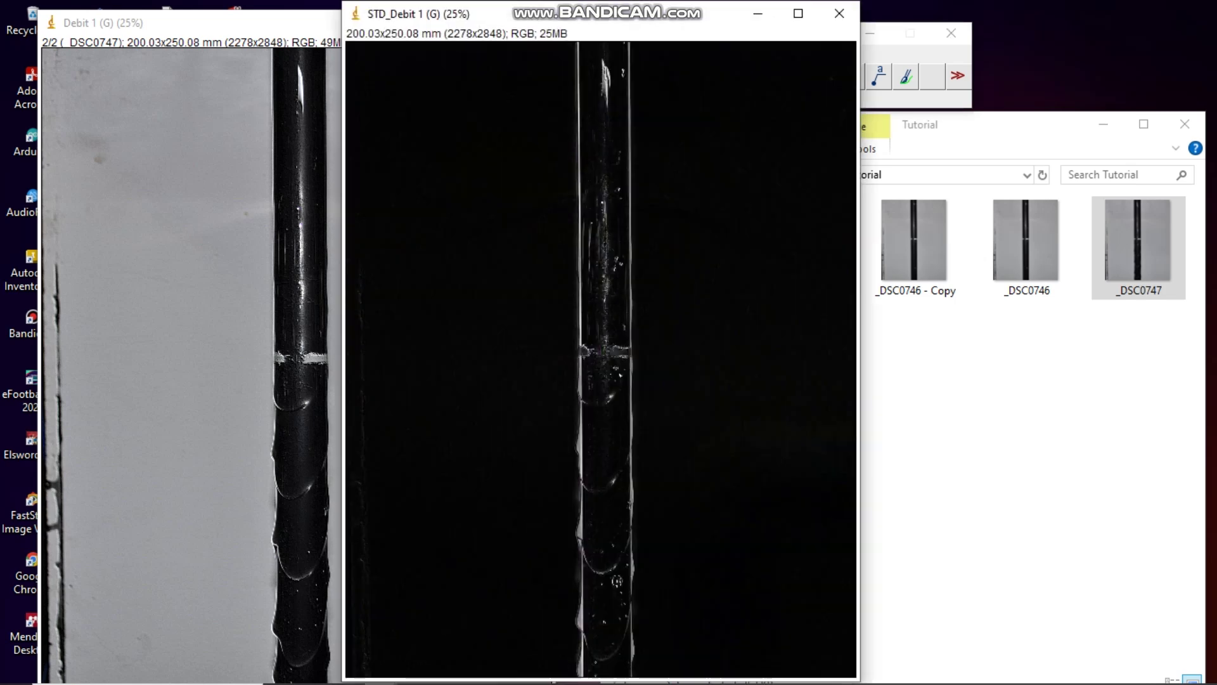
Step: Examine the bright band along the pipe's edge in the standard deviation projection at 200% magnification
drag(419, 13, 227, 15)
scroll(425, 118, up, 6)
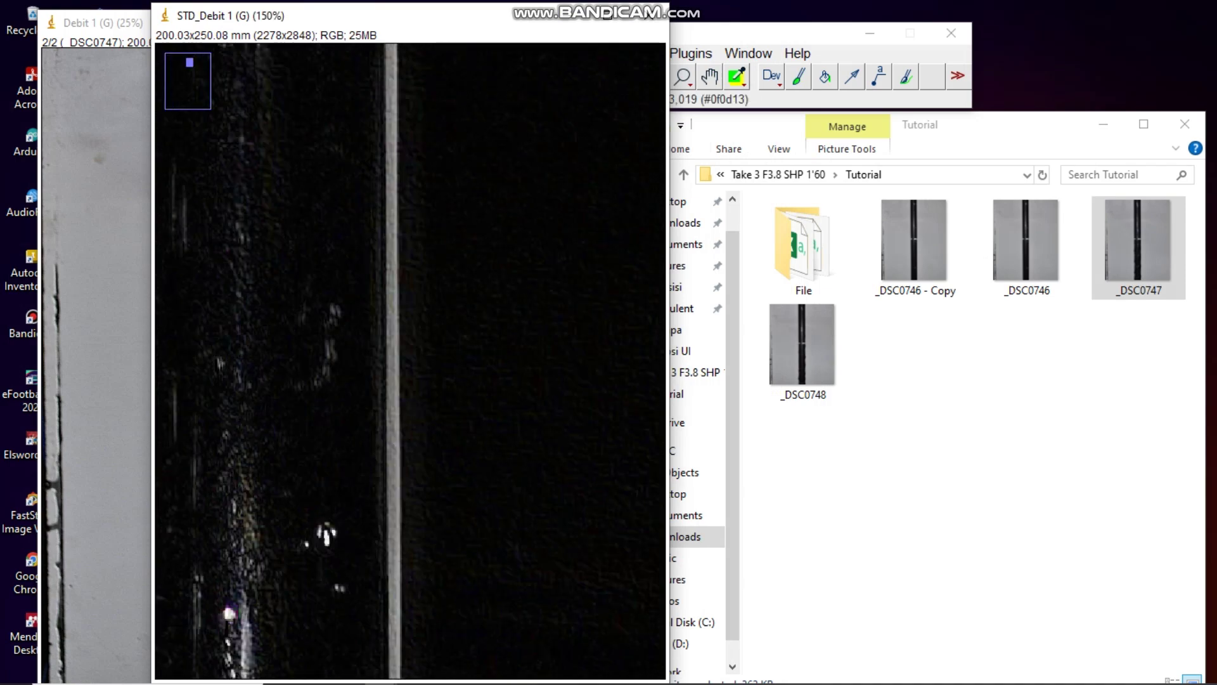
scroll(410, 360, up, 1)
scroll(410, 360, up, 3)
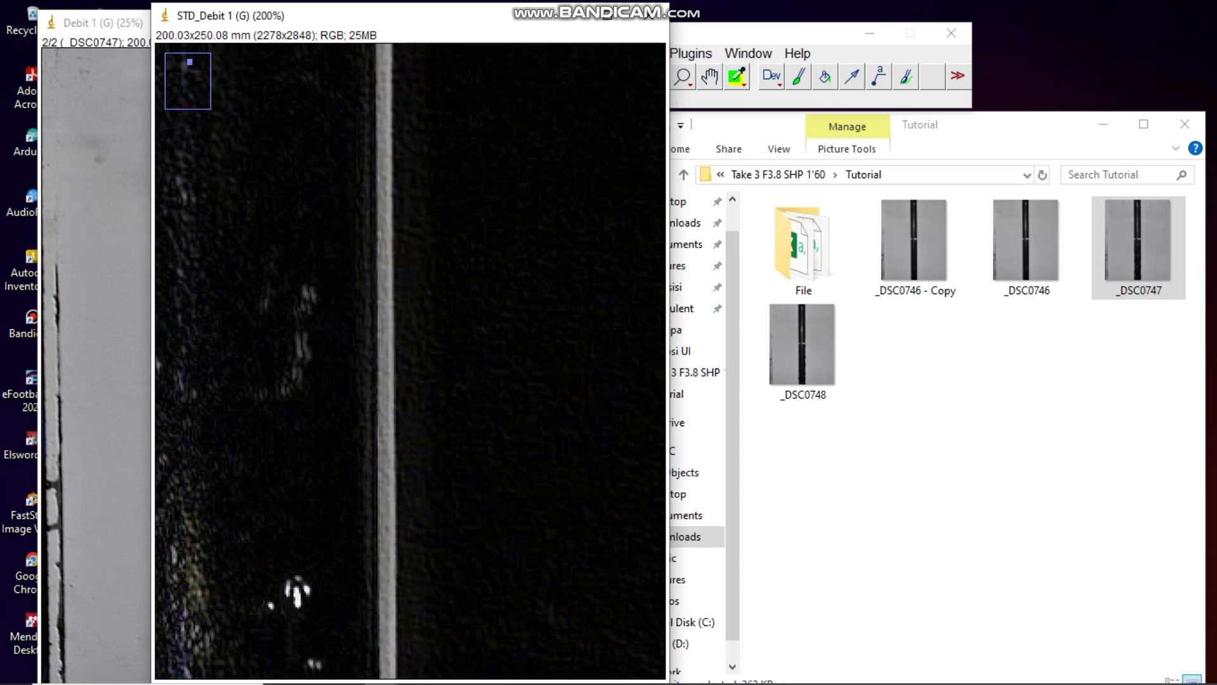
Step: Convert the standard deviation projection of Debit 1 to a binary image
scroll(410, 360, down, 3)
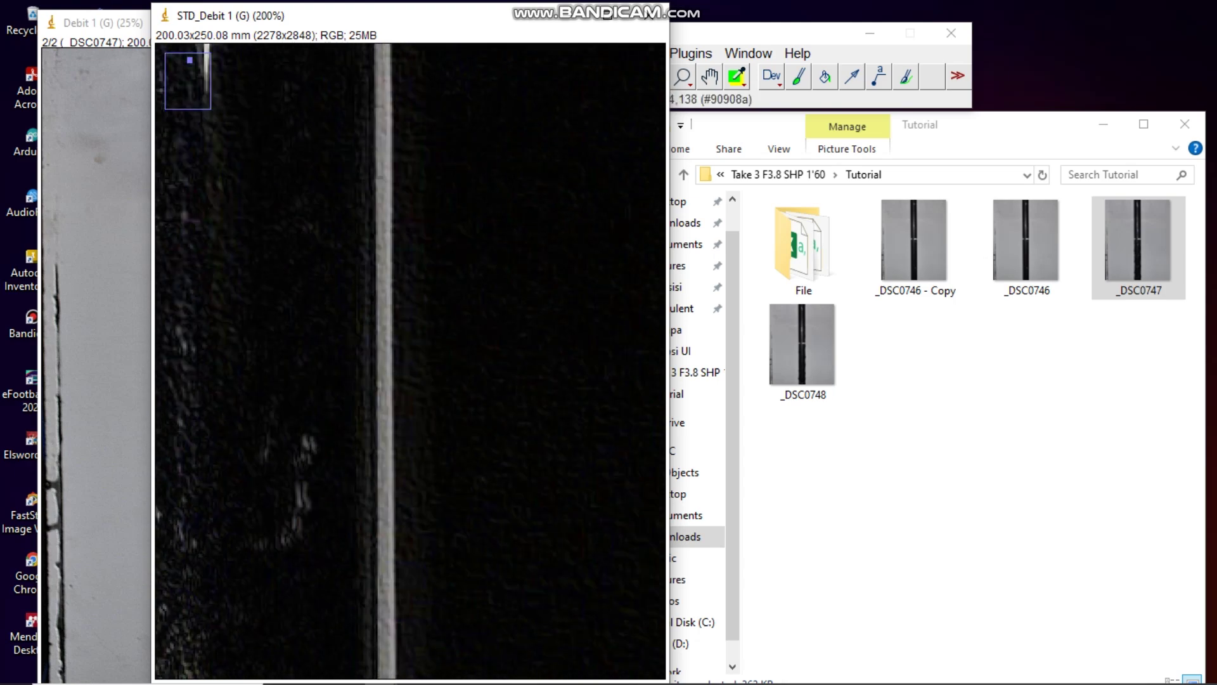
scroll(410, 360, up, 4)
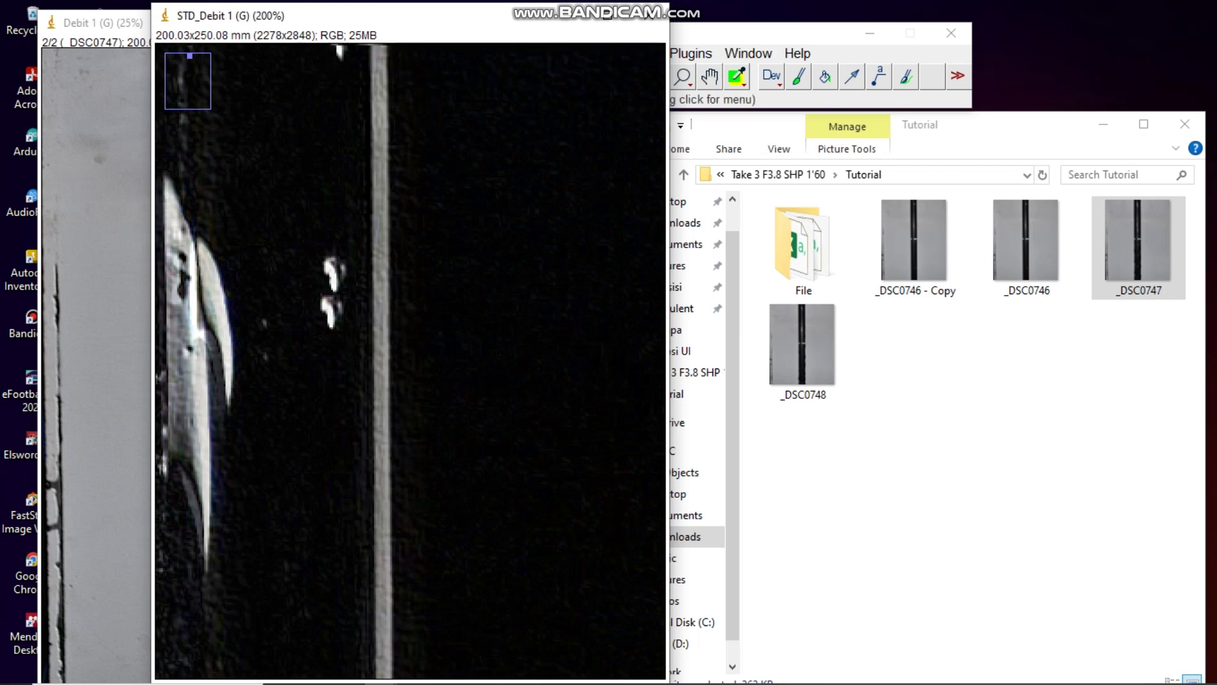
key(Return)
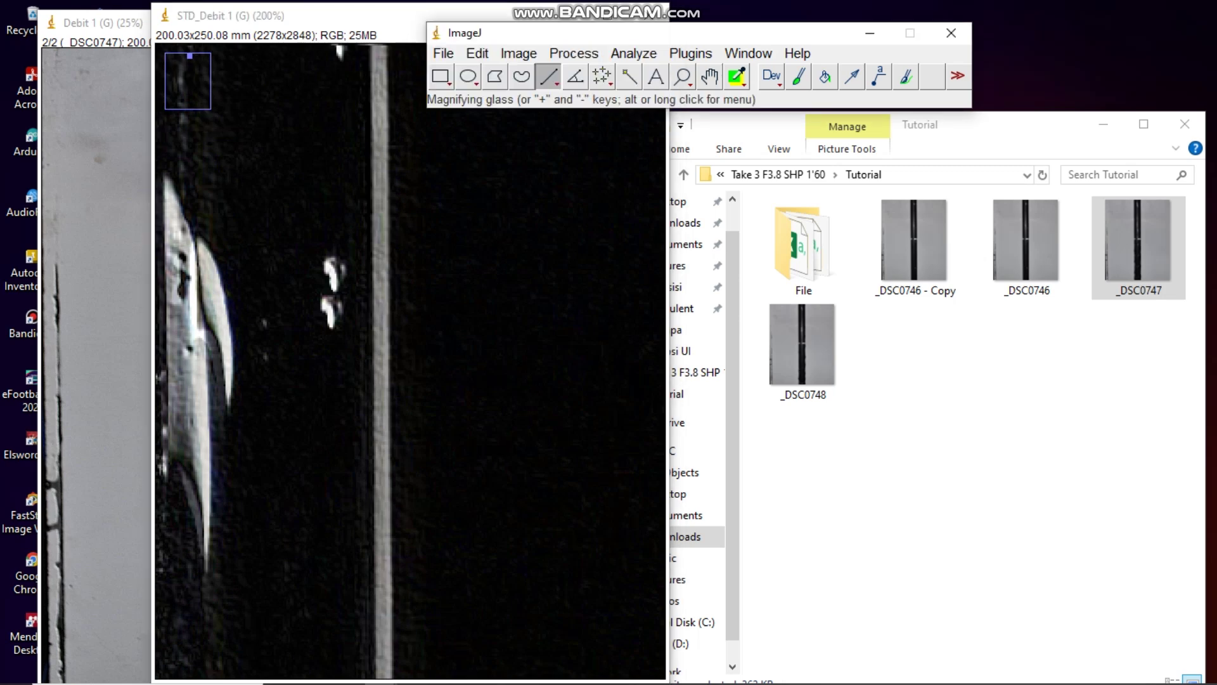
click(518, 53)
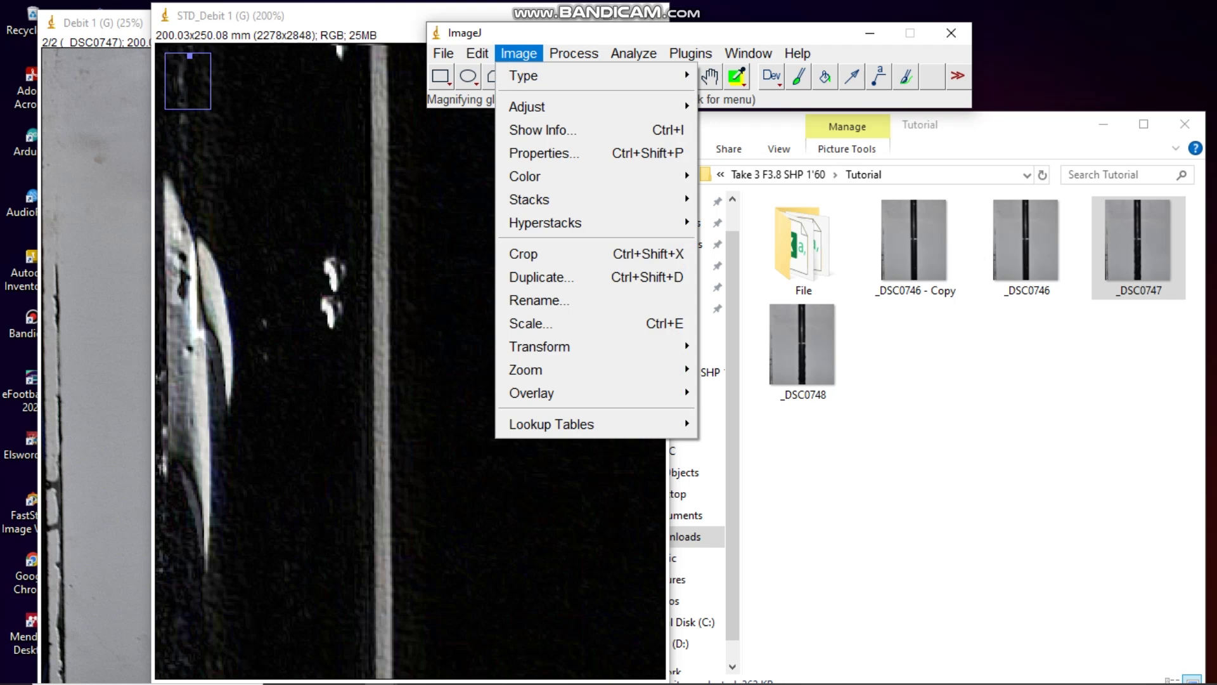
key(Right)
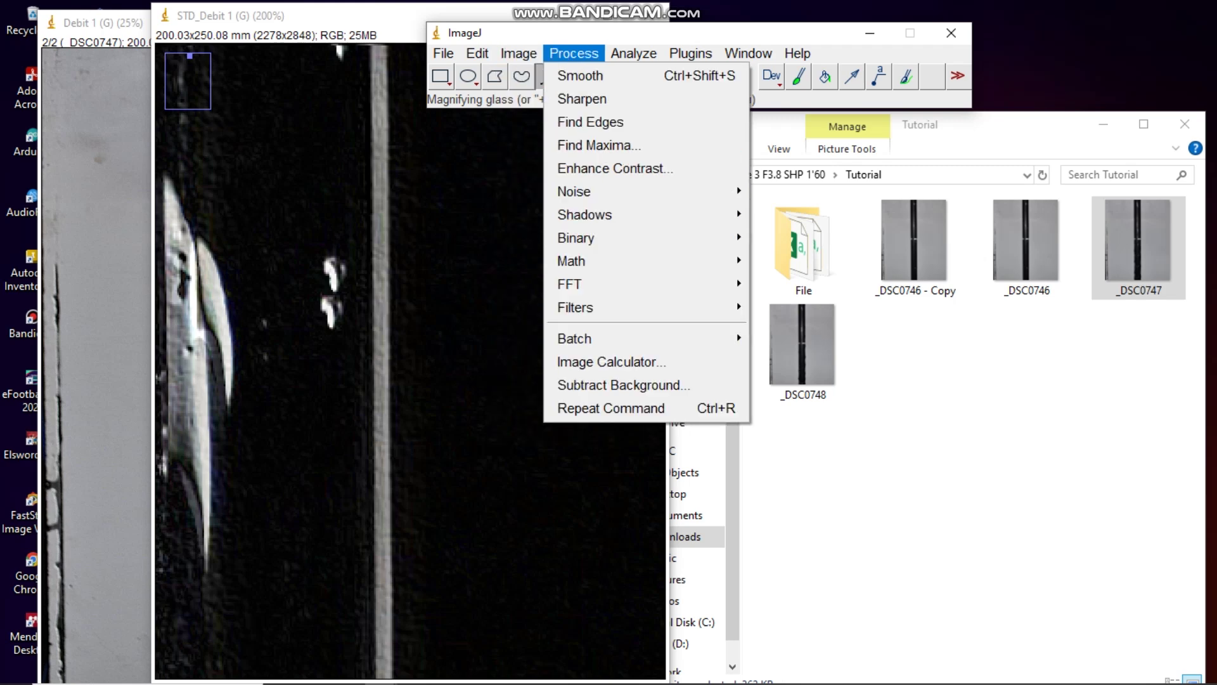
mouse_move(589, 237)
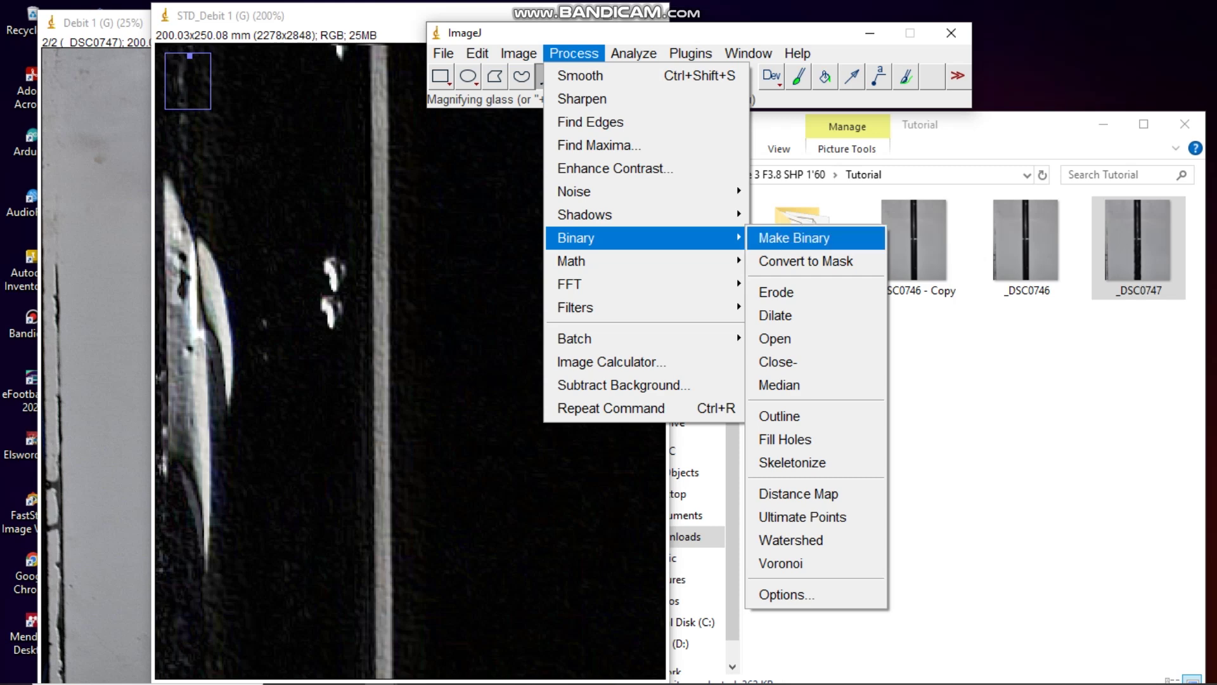
click(794, 238)
Step: Examine the pipe's edges in the binary projection, first as an overview and then at 150% magnification
key(minus)
key(minus)
key(minus)
key(minus)
key(minus)
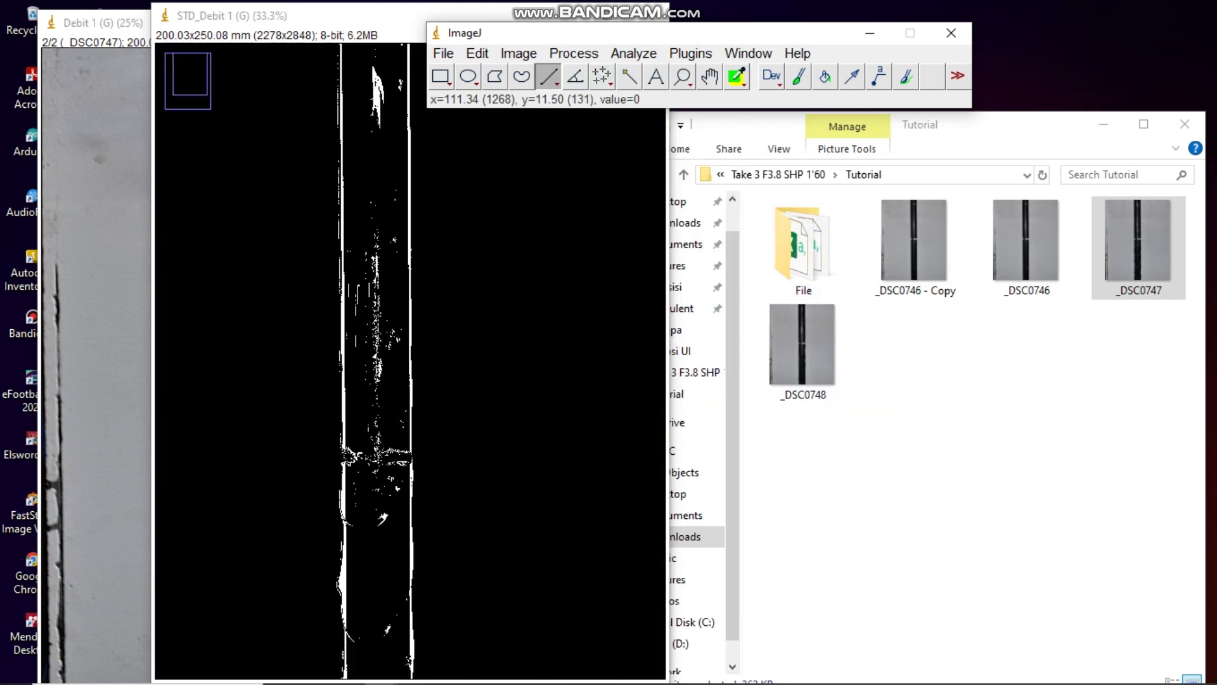
key(plus)
key(plus)
key(plus)
key(plus)
key(plus)
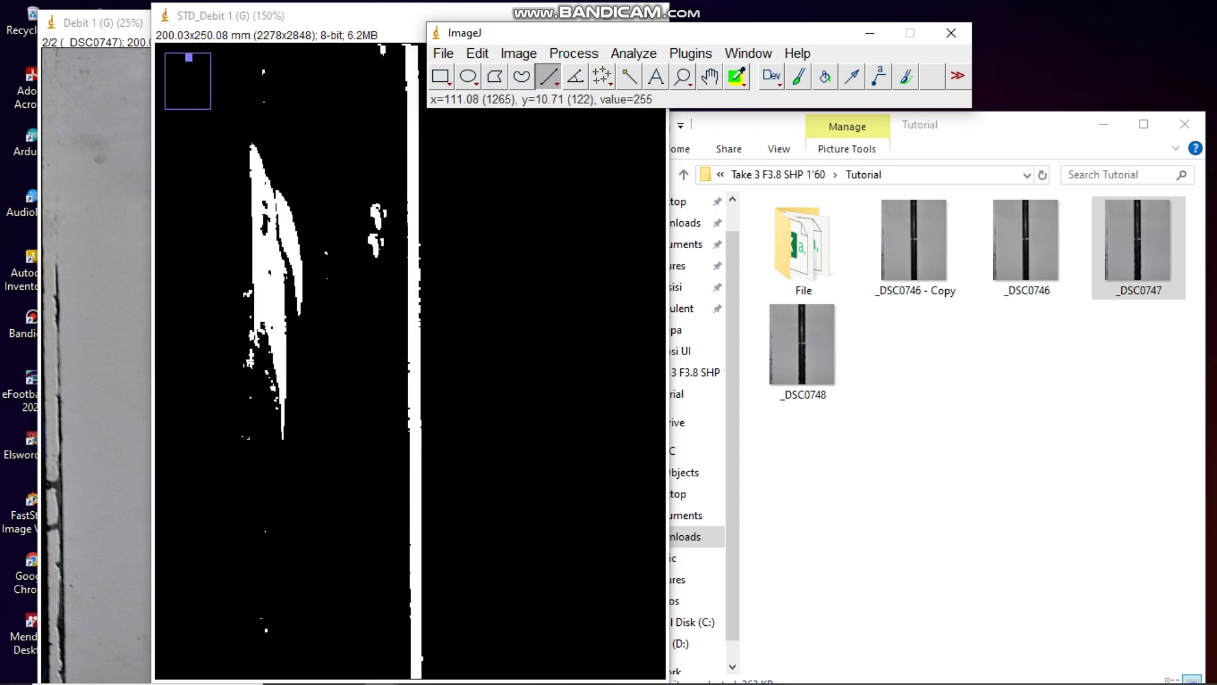
Step: Undo the binary conversion of the projection
key(minus)
key(minus)
key(minus)
key(minus)
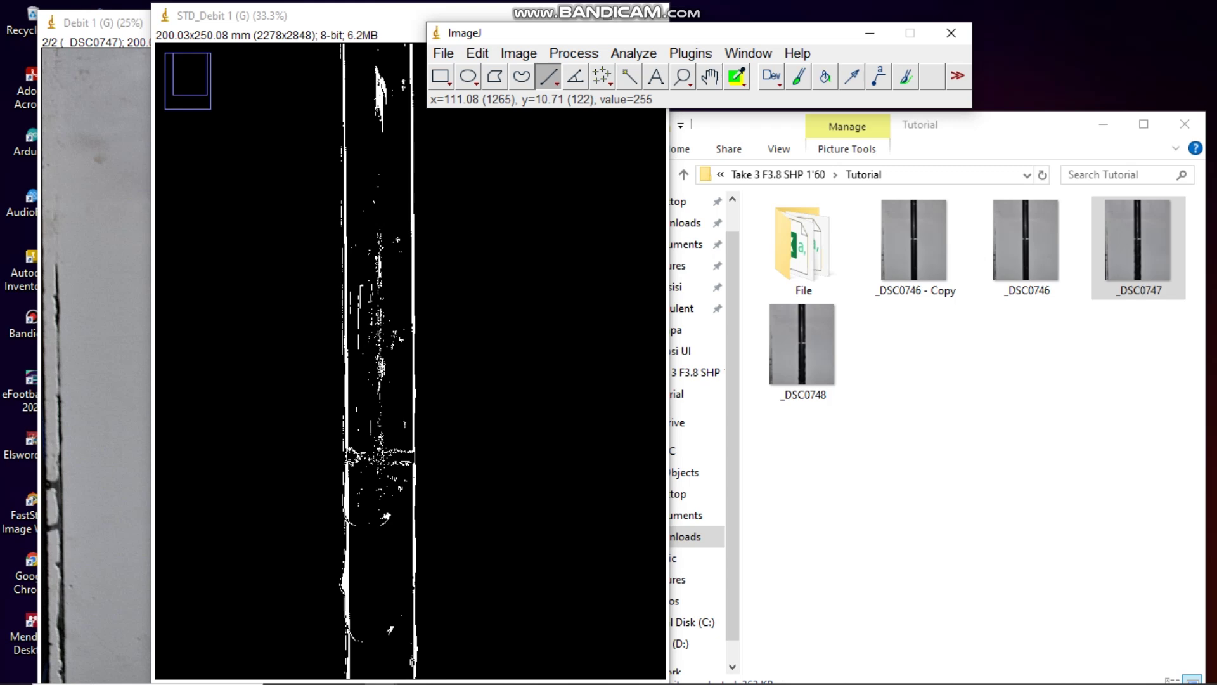
key(ctrl+z)
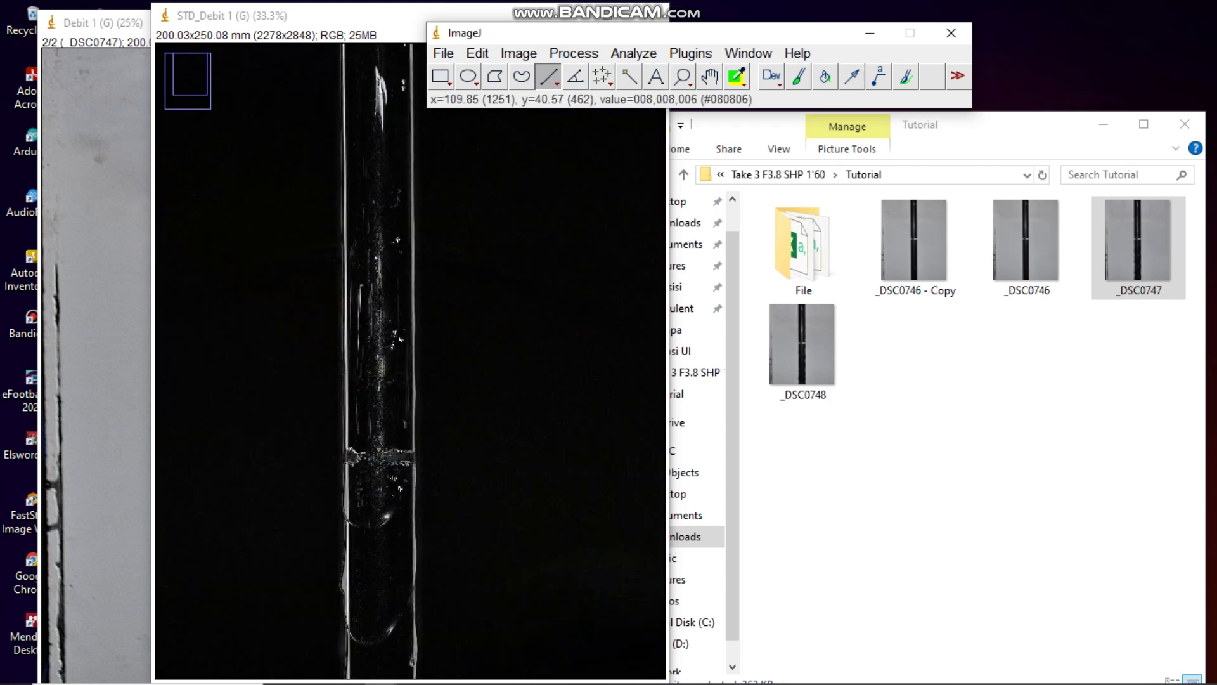
Step: Measure the width of the bright band along the pipe's right edge with a straight line across it at 300% magnification
key(plus)
key(plus)
key(plus)
key(plus)
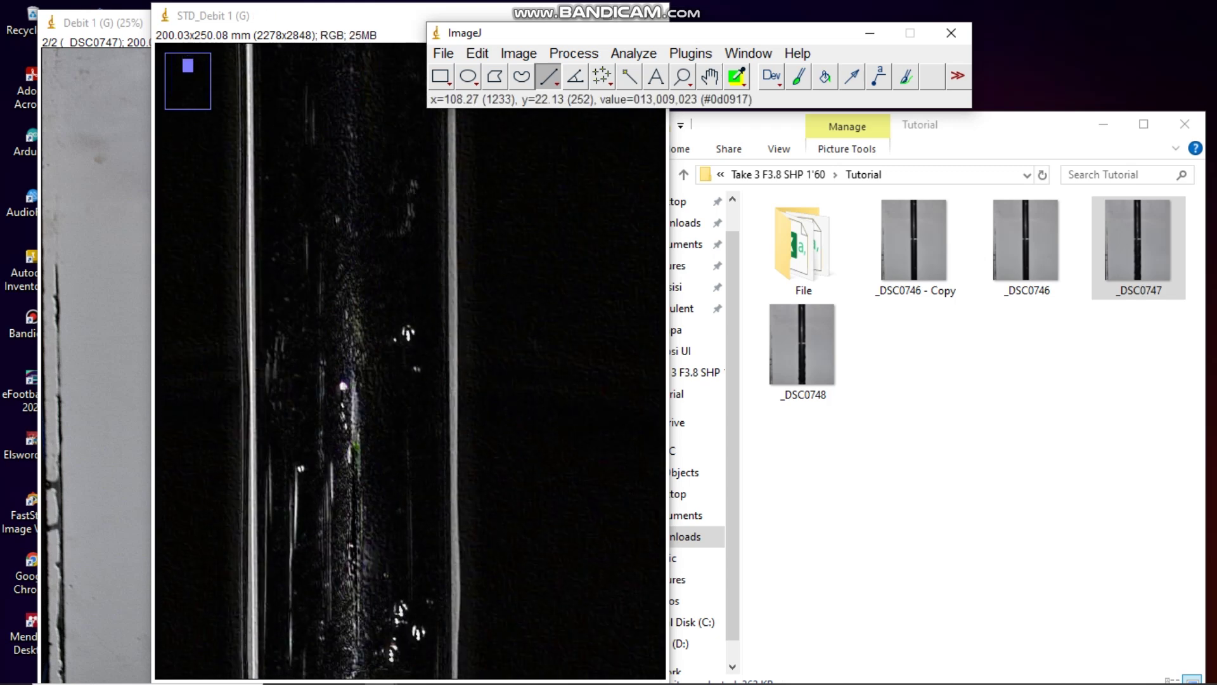
scroll(411, 361, up, 5)
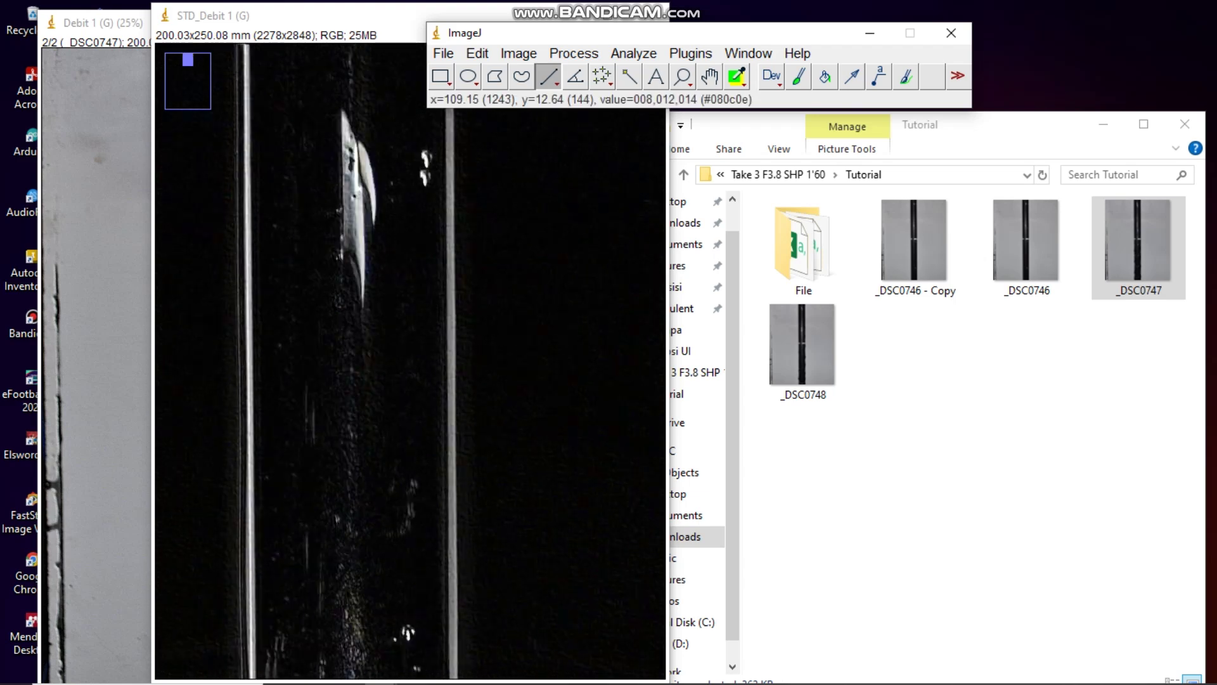
key(plus)
key(plus)
key(plus)
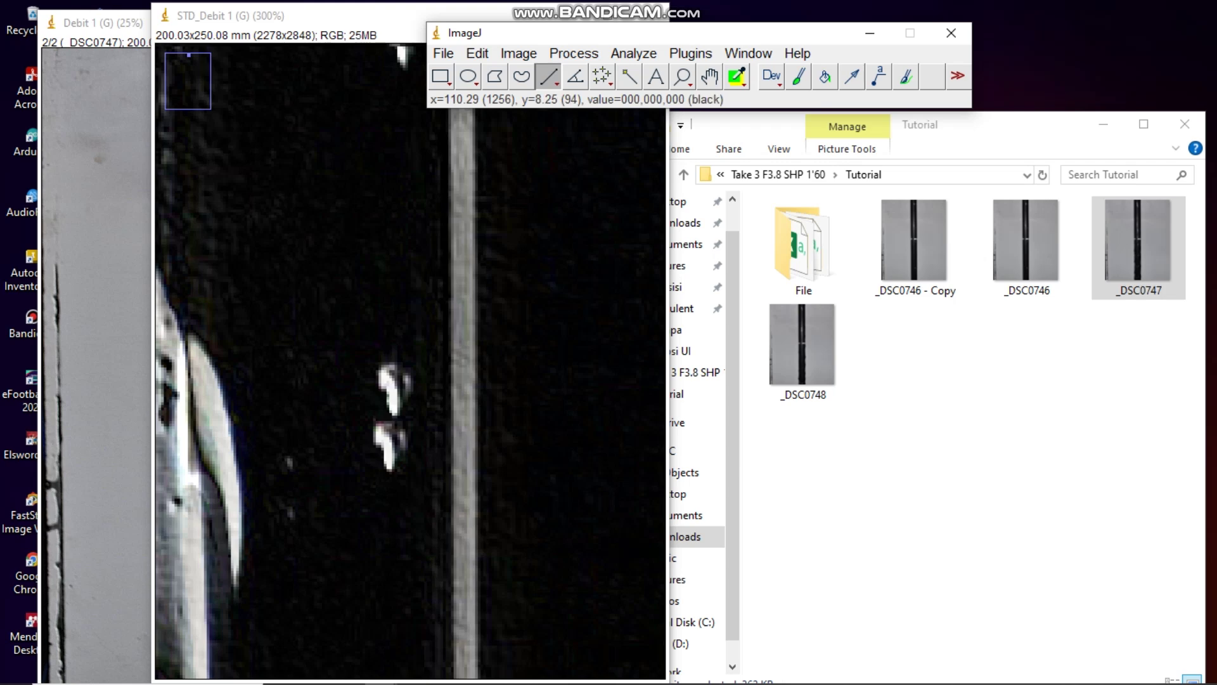
click(544, 222)
drag(449, 296, 478, 297)
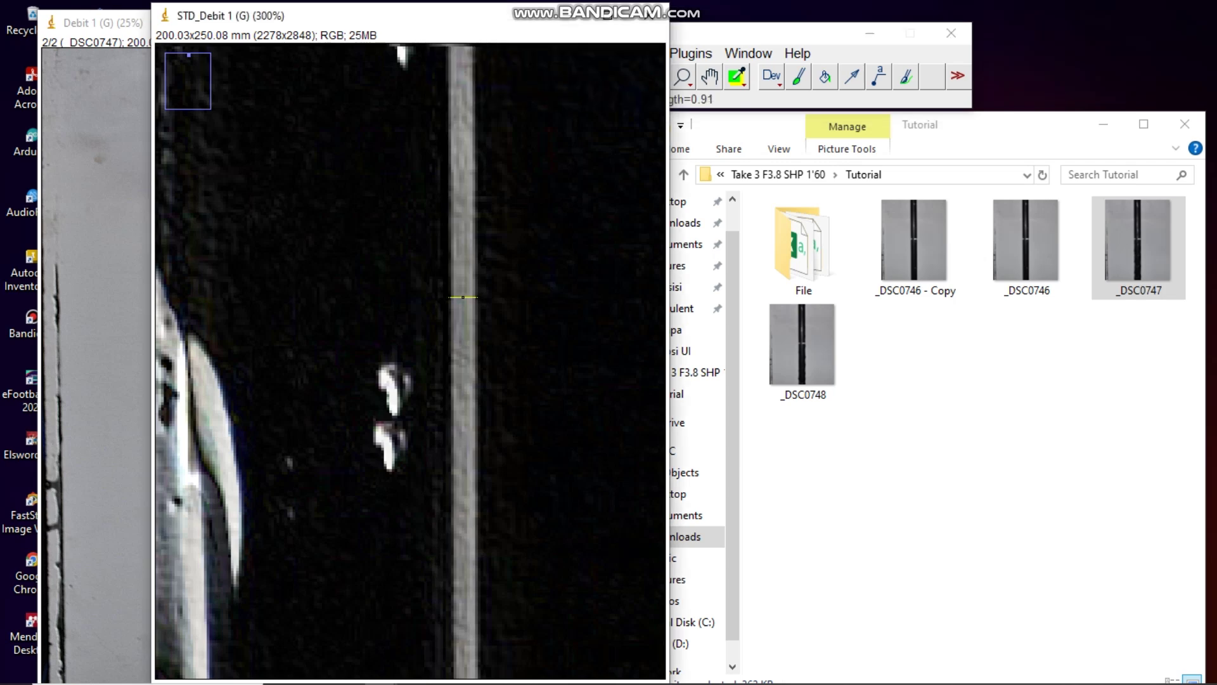
Step: Clear the measuring line from the projection and check the bright band further along the pipe's edge
scroll(469, 304, down, 5)
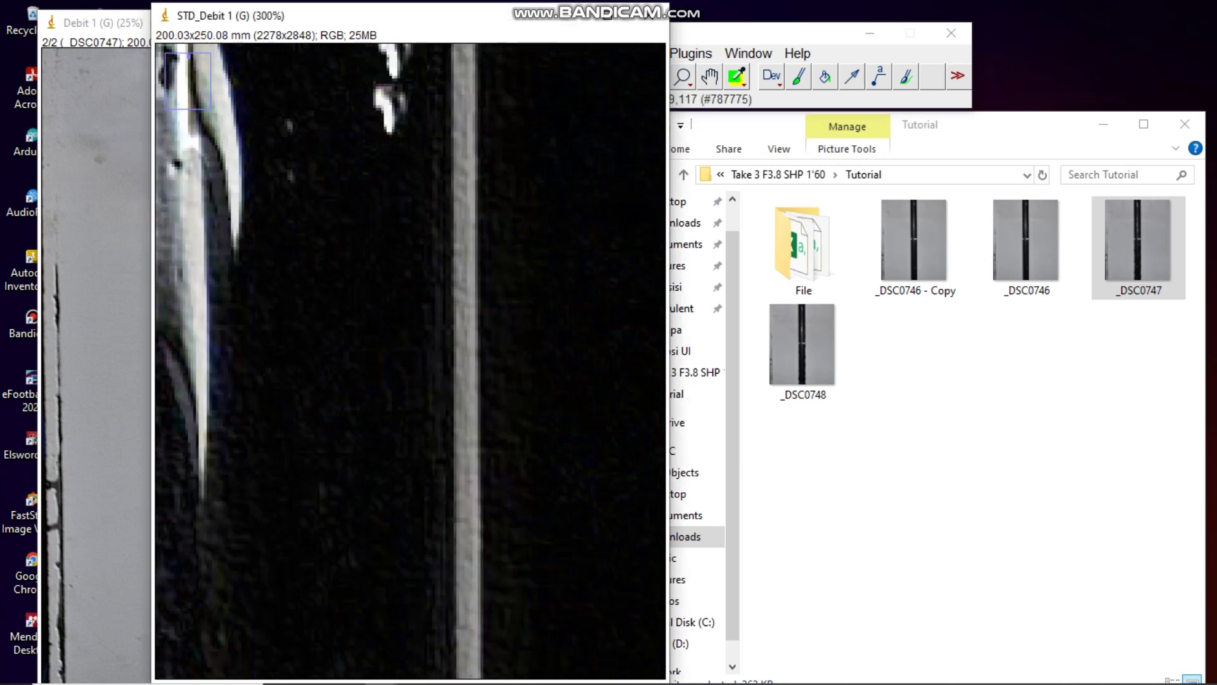
scroll(410, 361, up, 5)
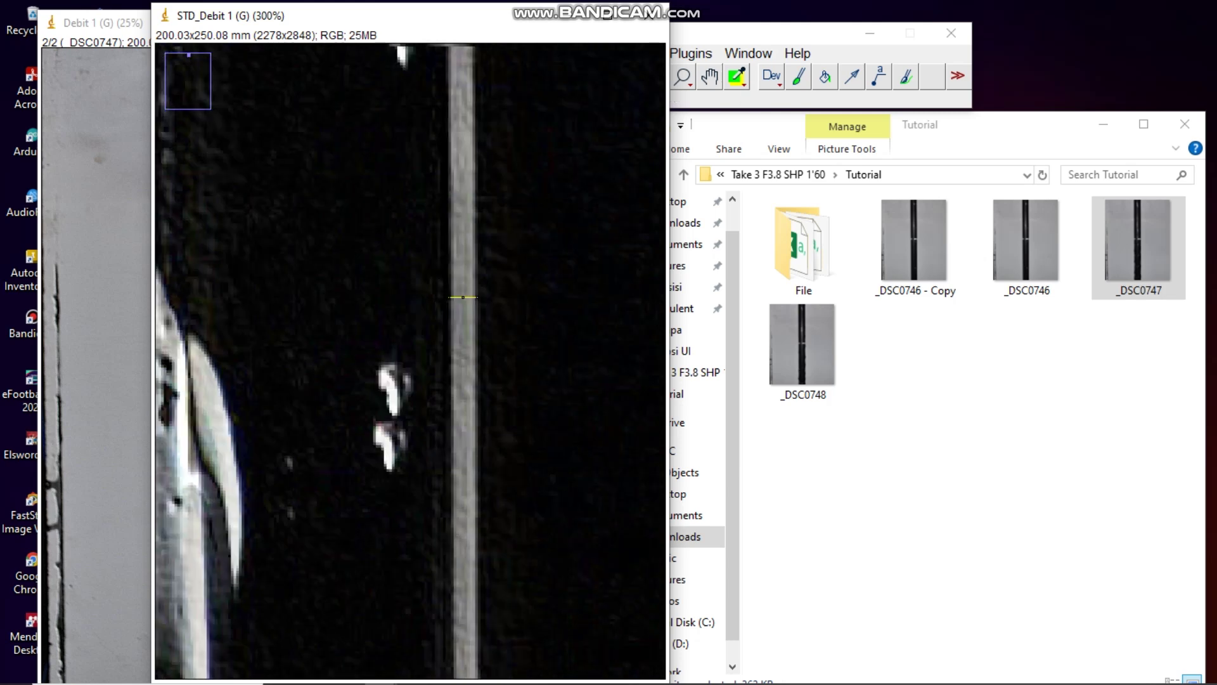
click(716, 34)
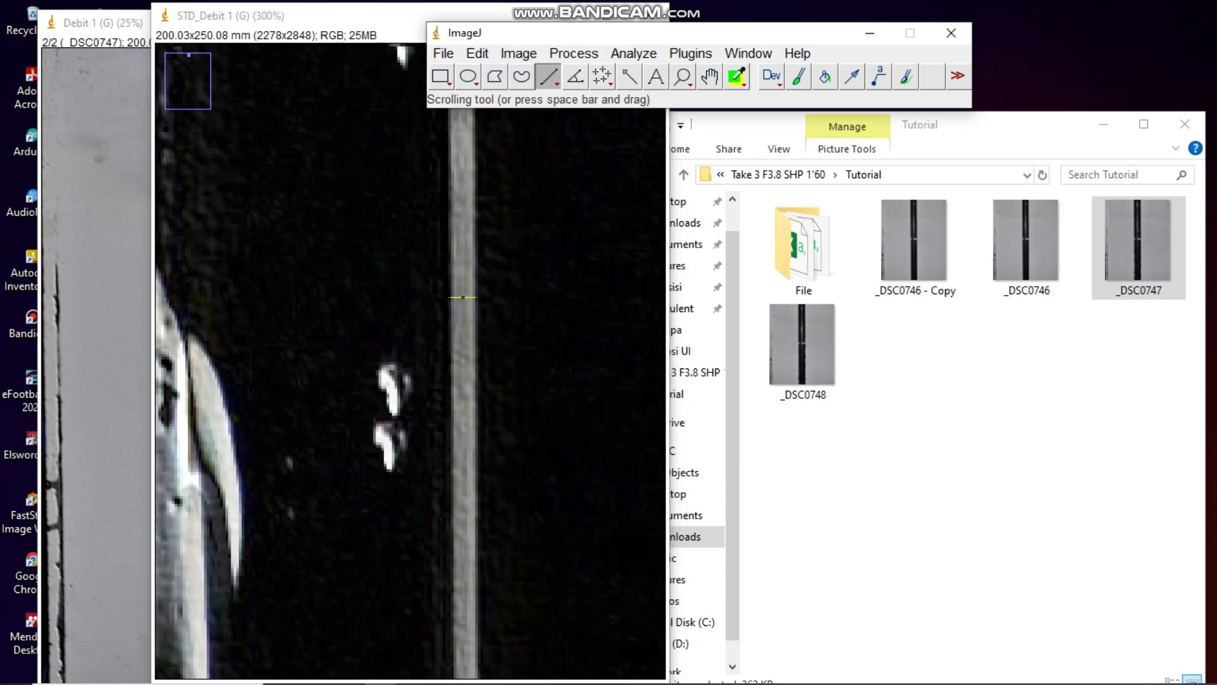
click(593, 222)
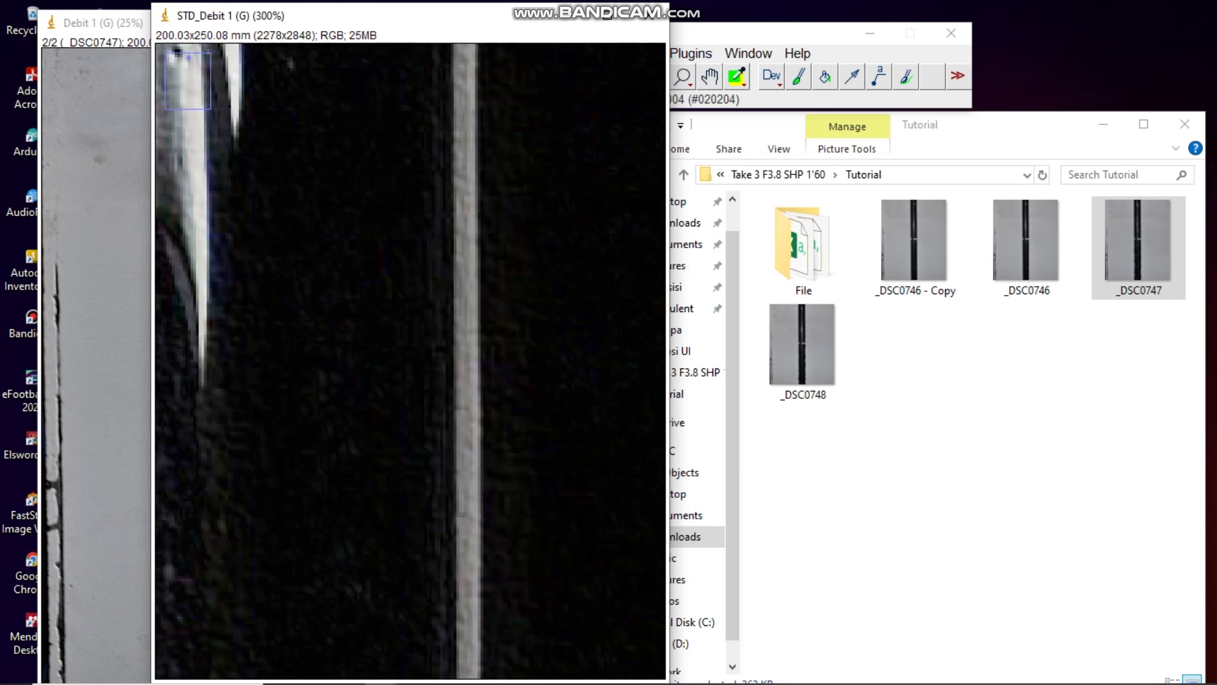
scroll(404, 291, down, 4)
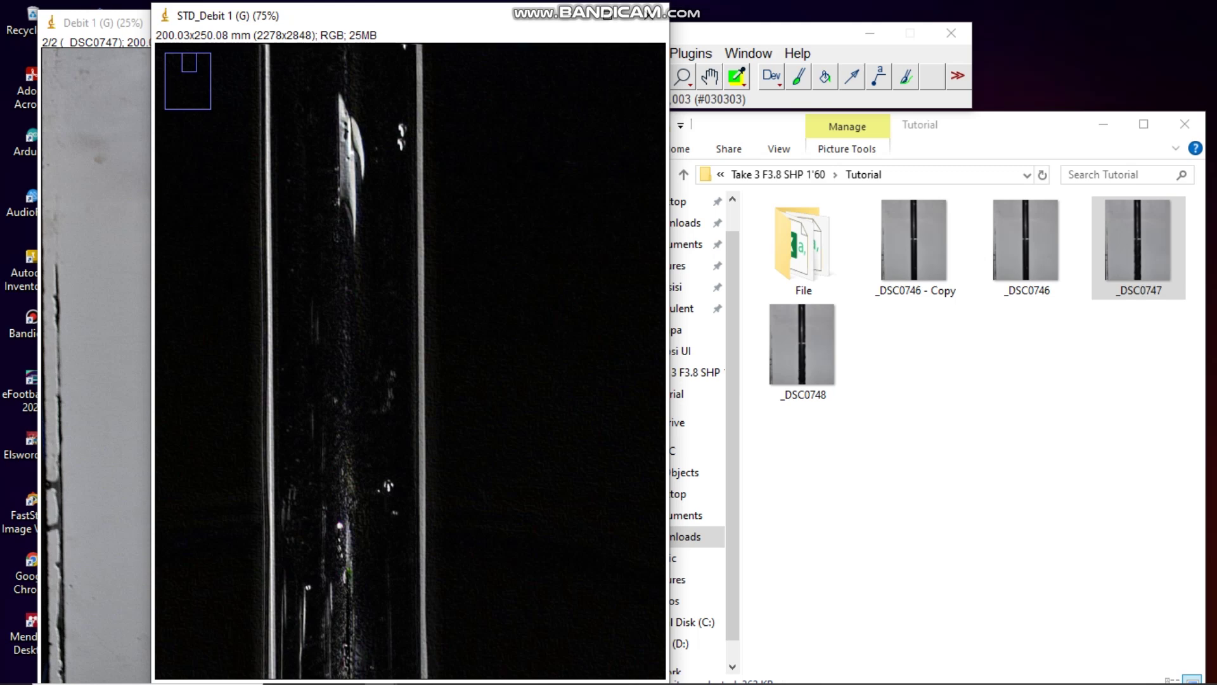
Step: Draw a straight line about 19.1 mm long across the full pipe width on slice 1 of the Debit 1 stack
key(Tab)
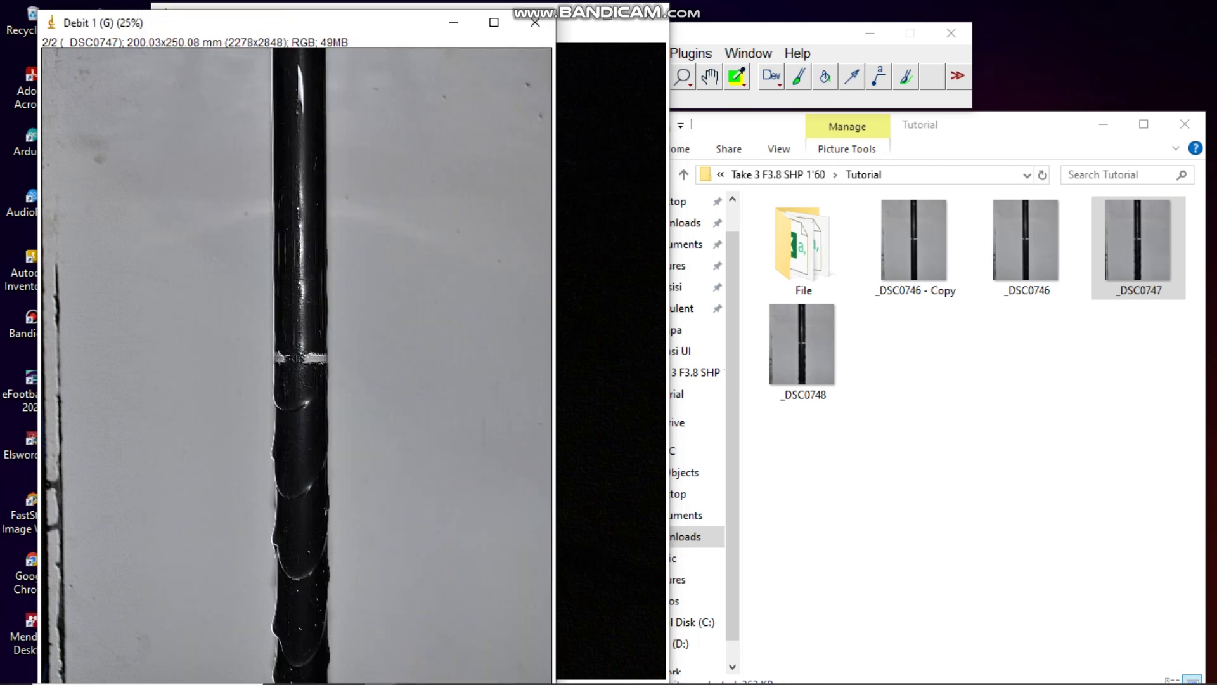
scroll(296, 365, up, 1)
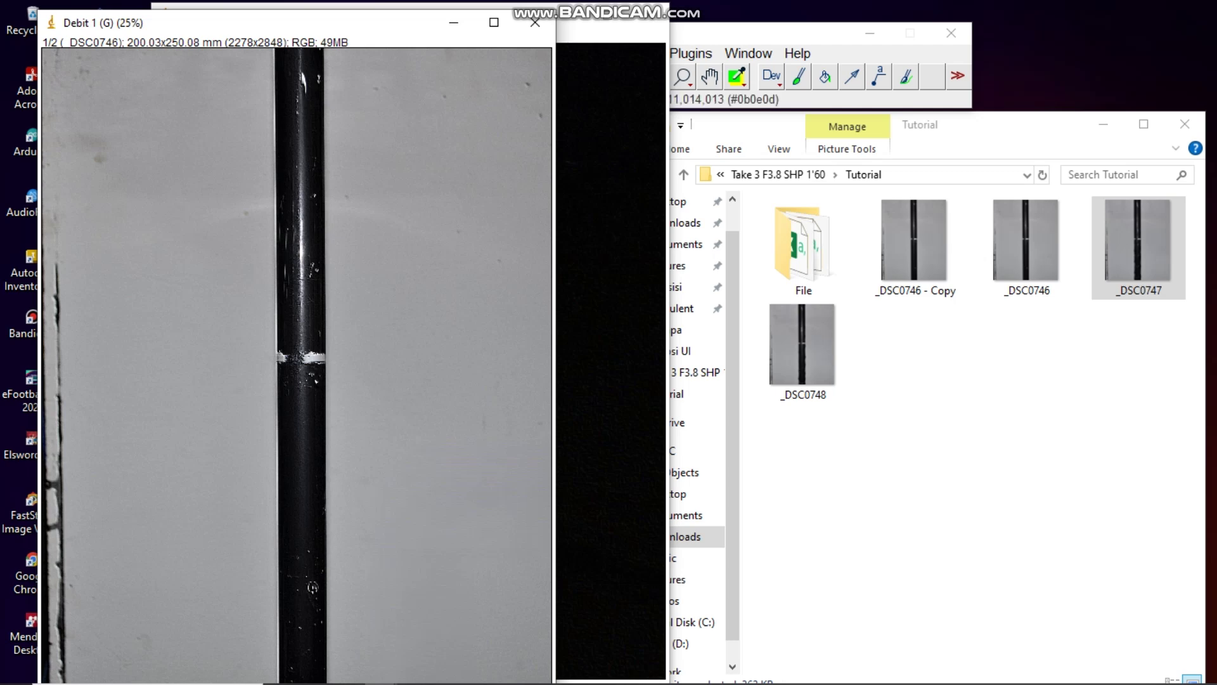
key(plus)
key(plus)
key(plus)
key(plus)
key(plus)
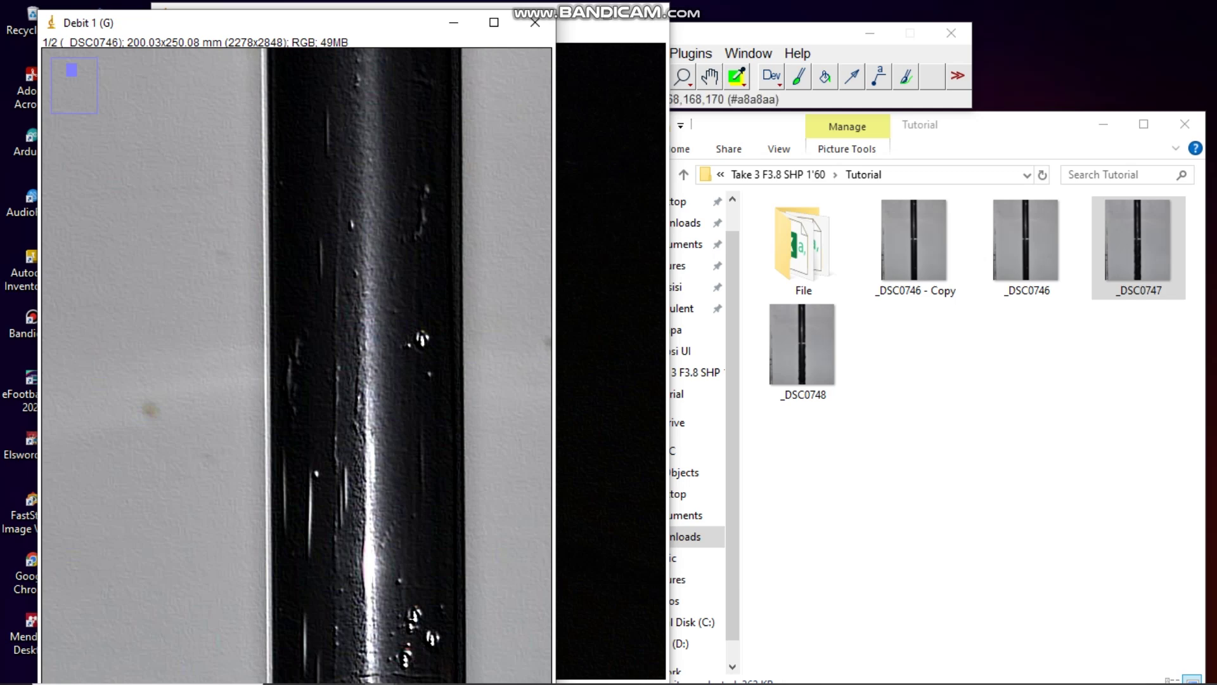
key(plus)
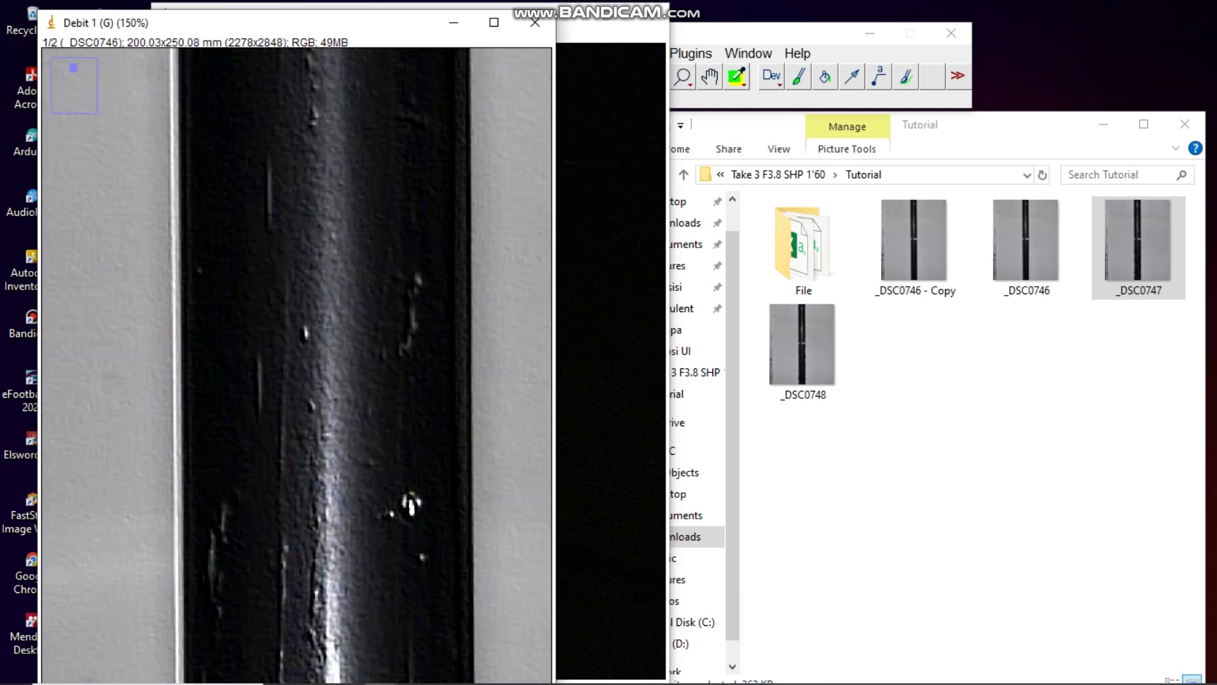
key(plus)
key(minus)
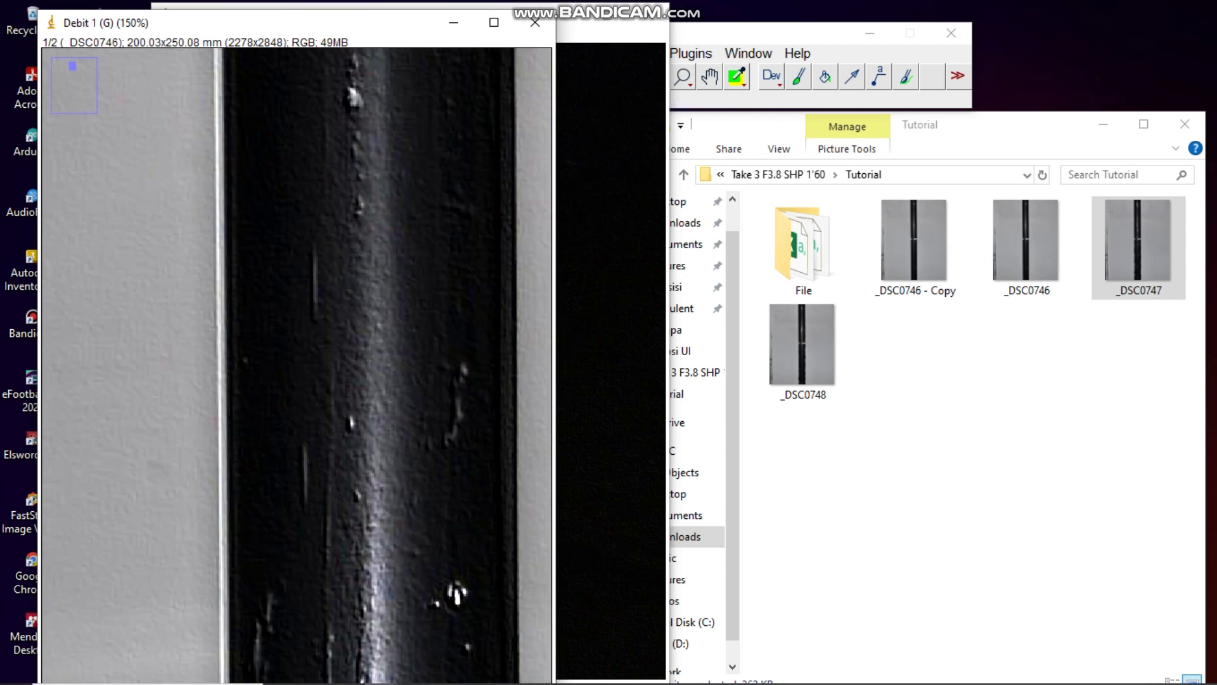
drag(224, 303, 517, 302)
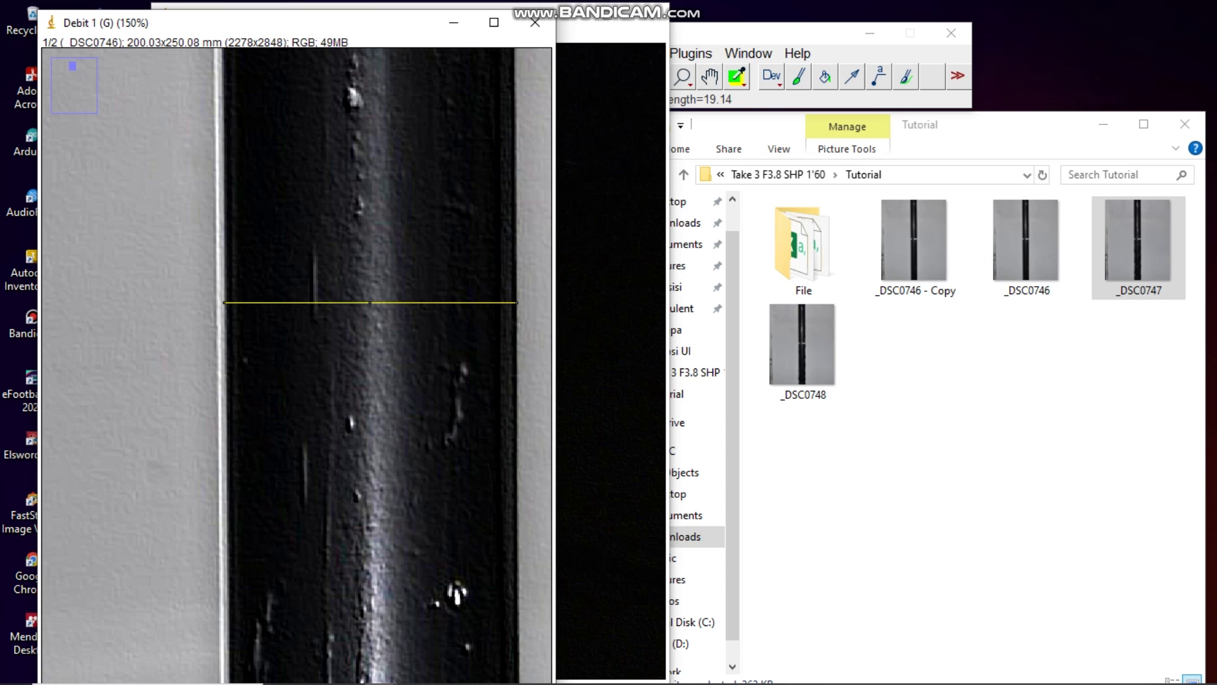
Step: Set the scale so that the line across the pipe has a known distance of 19 mm
click(729, 33)
click(634, 54)
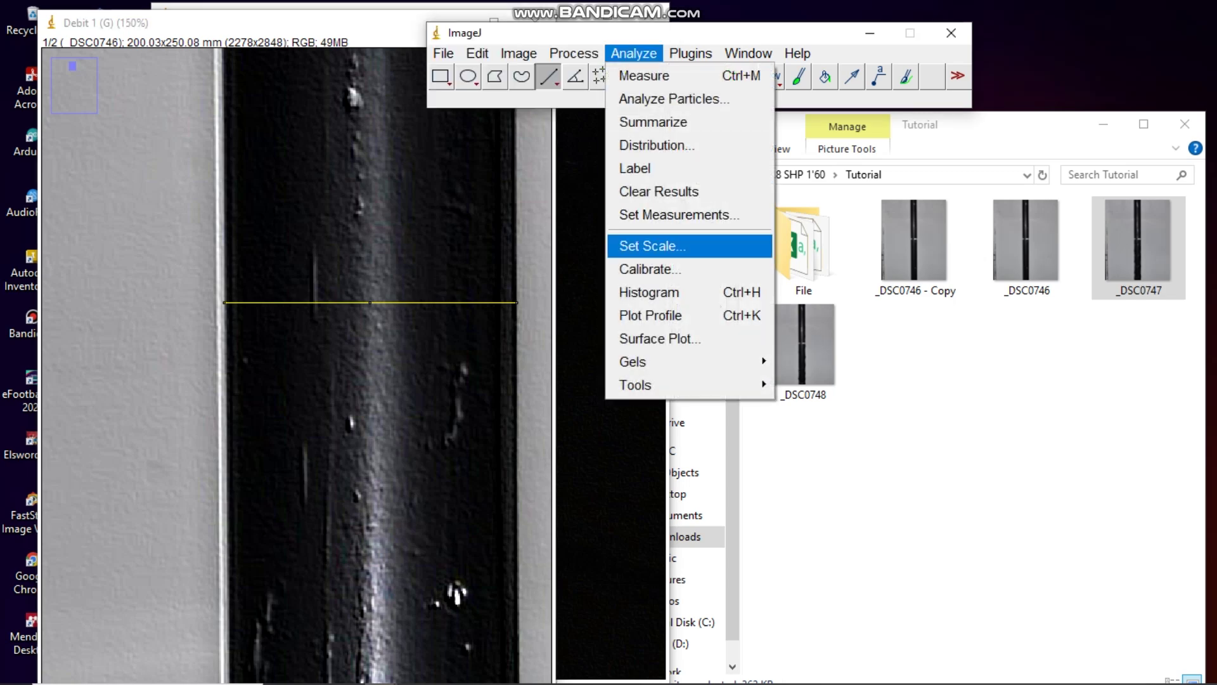
click(653, 246)
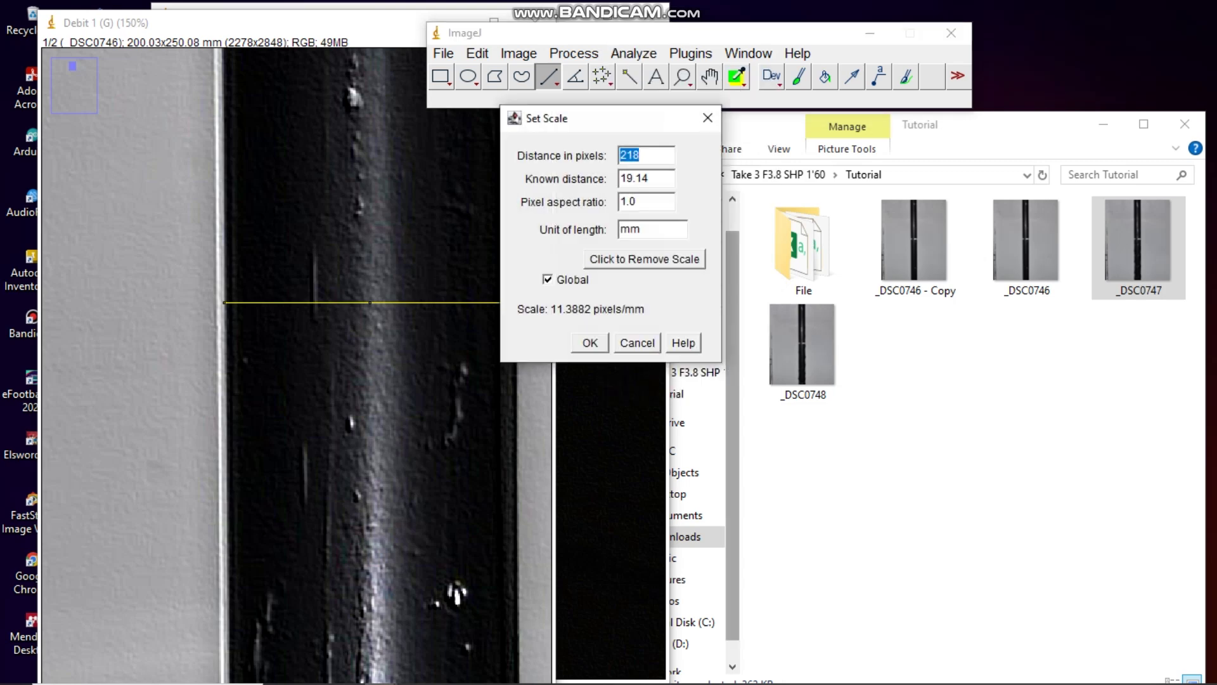
click(645, 178)
text(19)
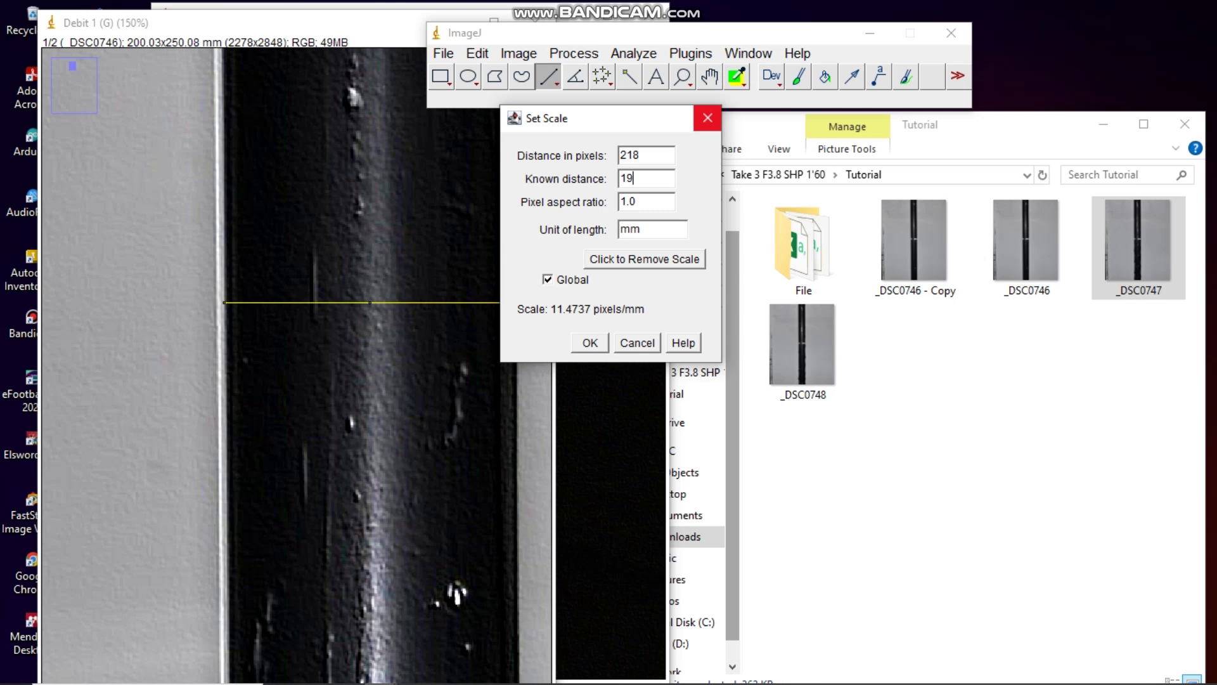
key(Return)
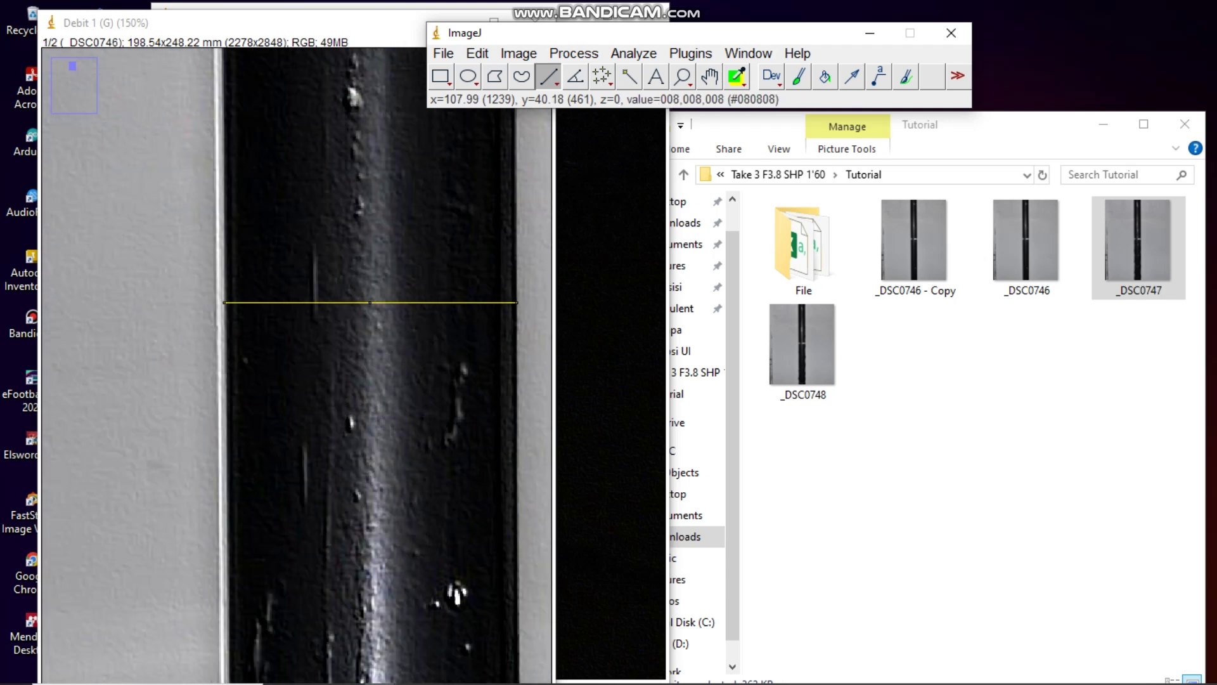
Step: Preview a horizontal-line grid on the STD_Debit 1 projection with an area per point of 100 mm^2
click(388, 23)
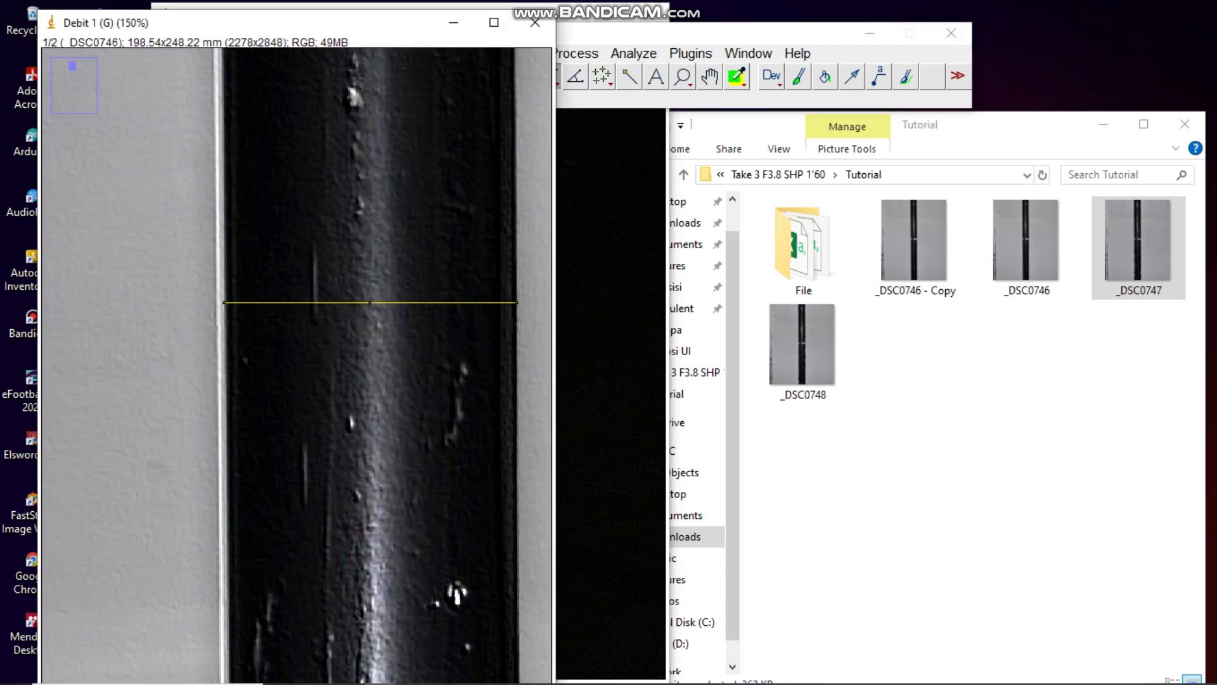
click(607, 166)
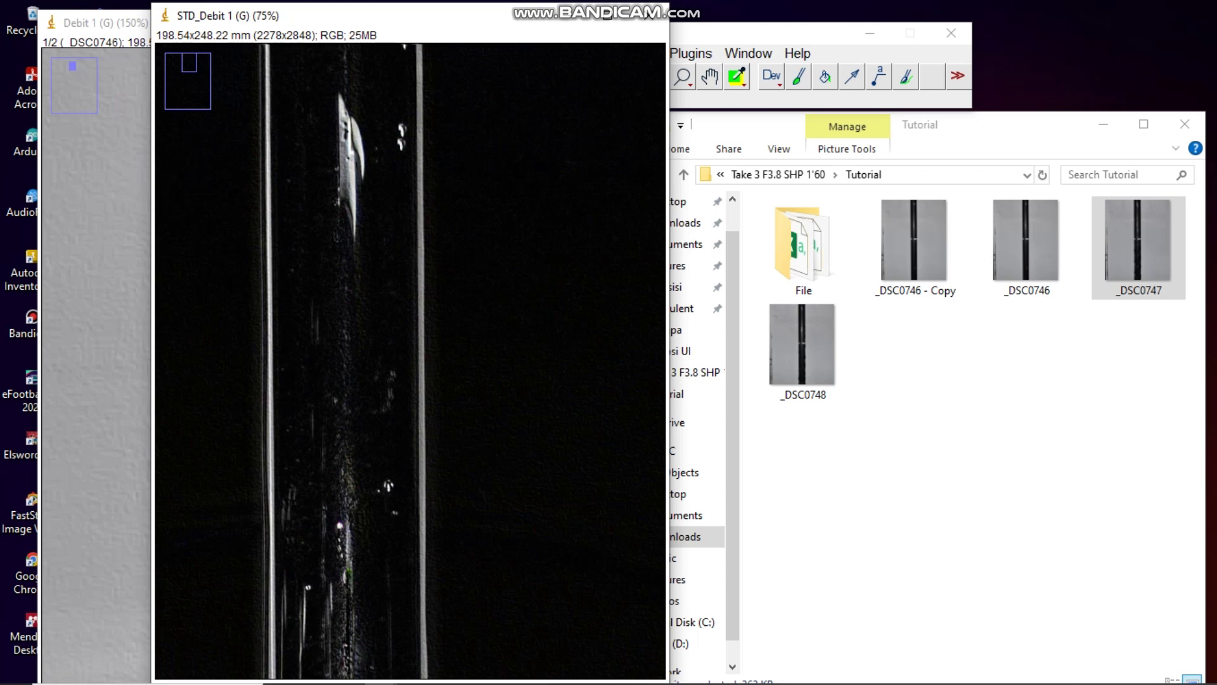
click(713, 34)
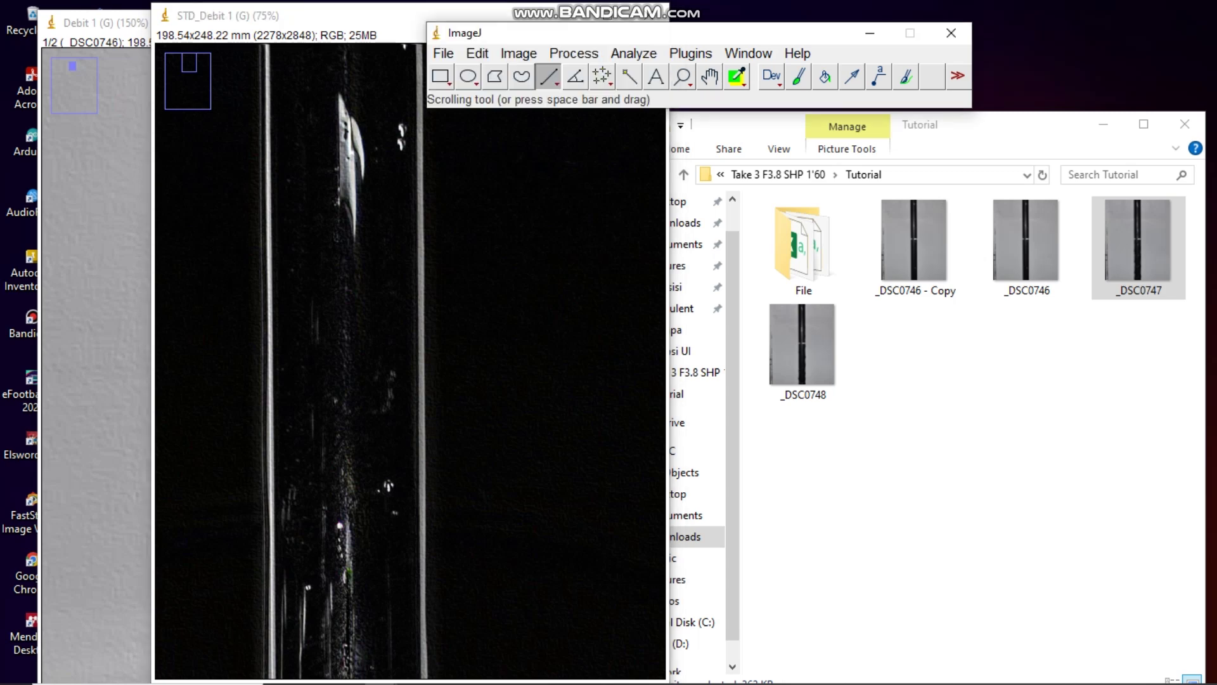
click(634, 54)
mouse_move(691, 54)
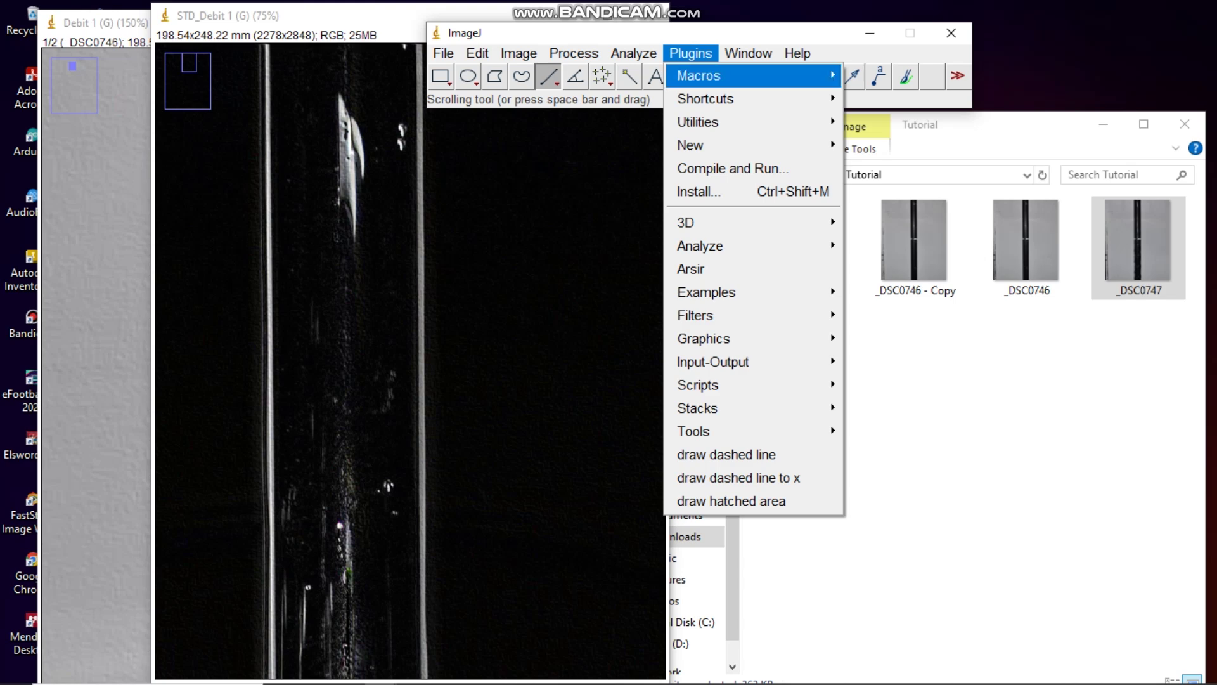
click(691, 54)
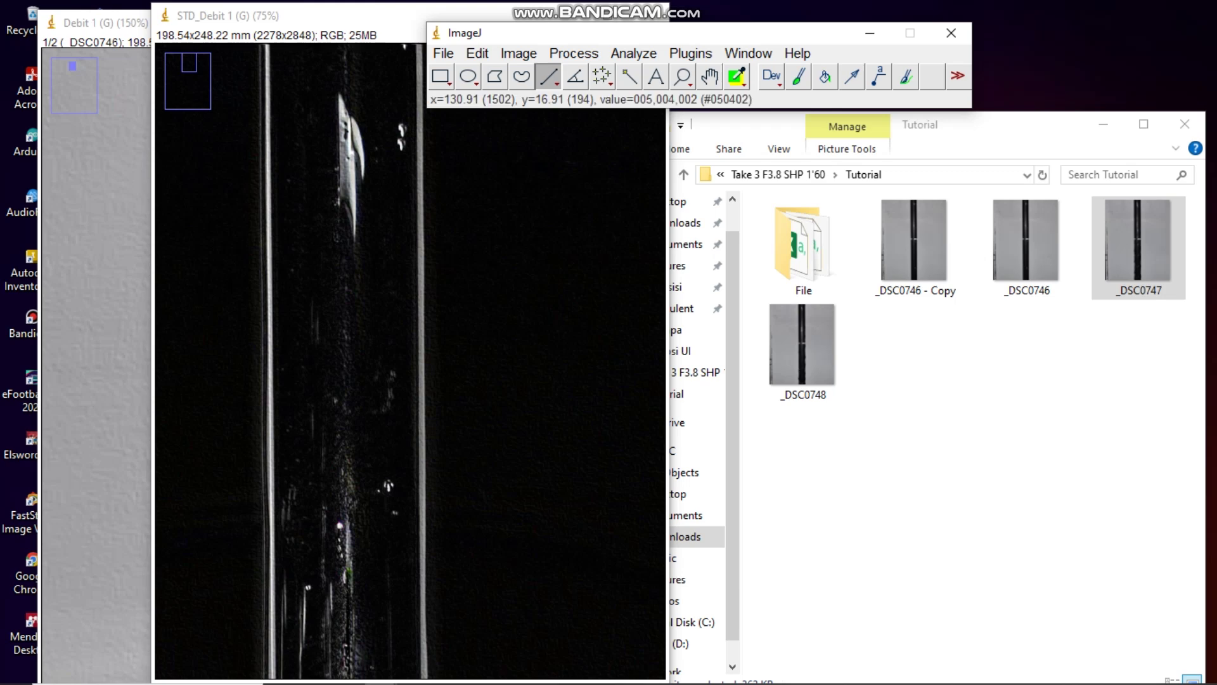
click(691, 53)
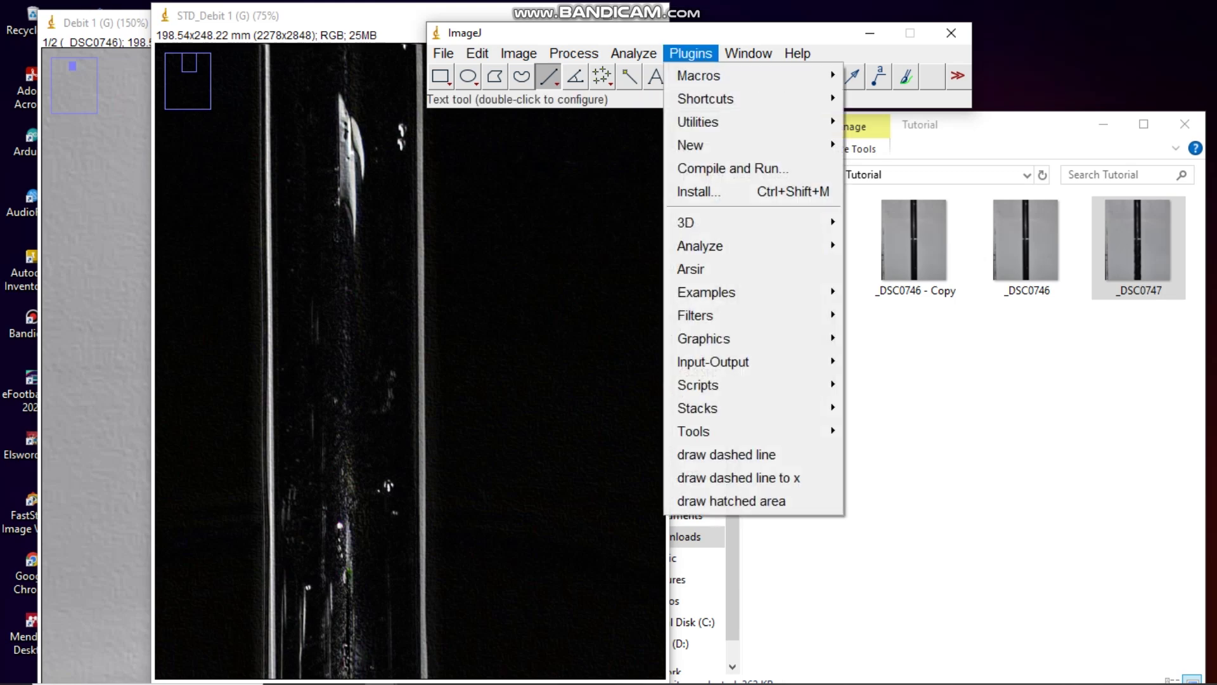
mouse_move(729, 246)
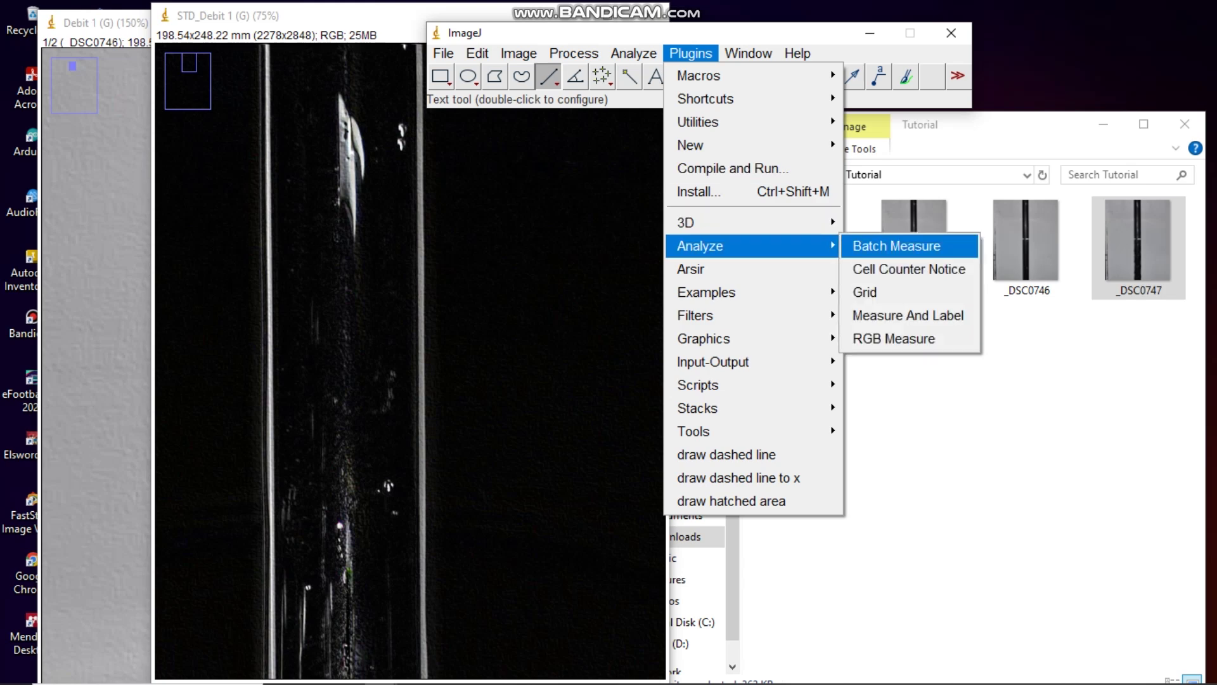
click(865, 291)
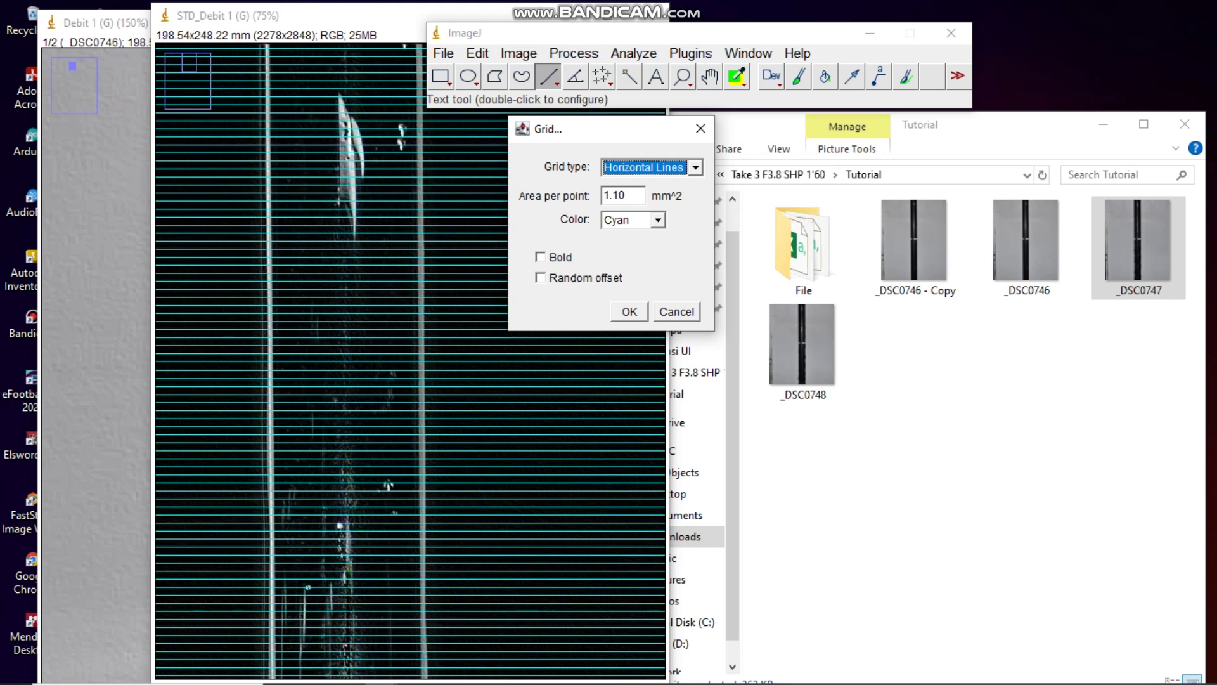
key(Tab)
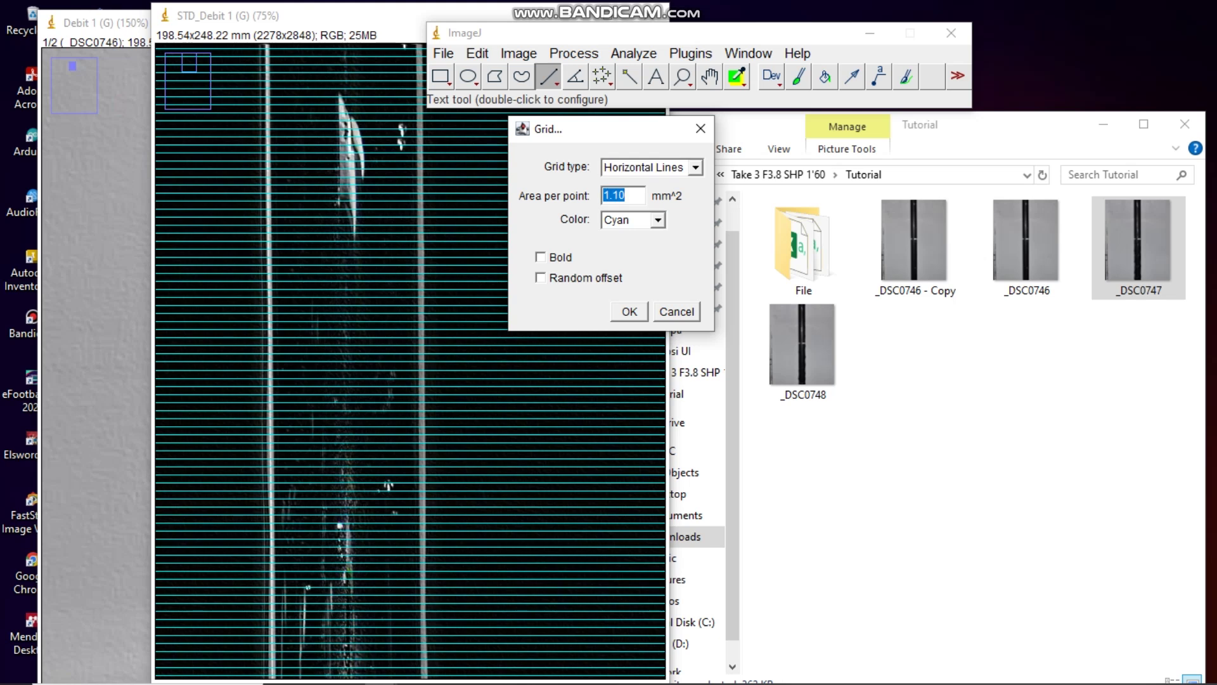
text(100)
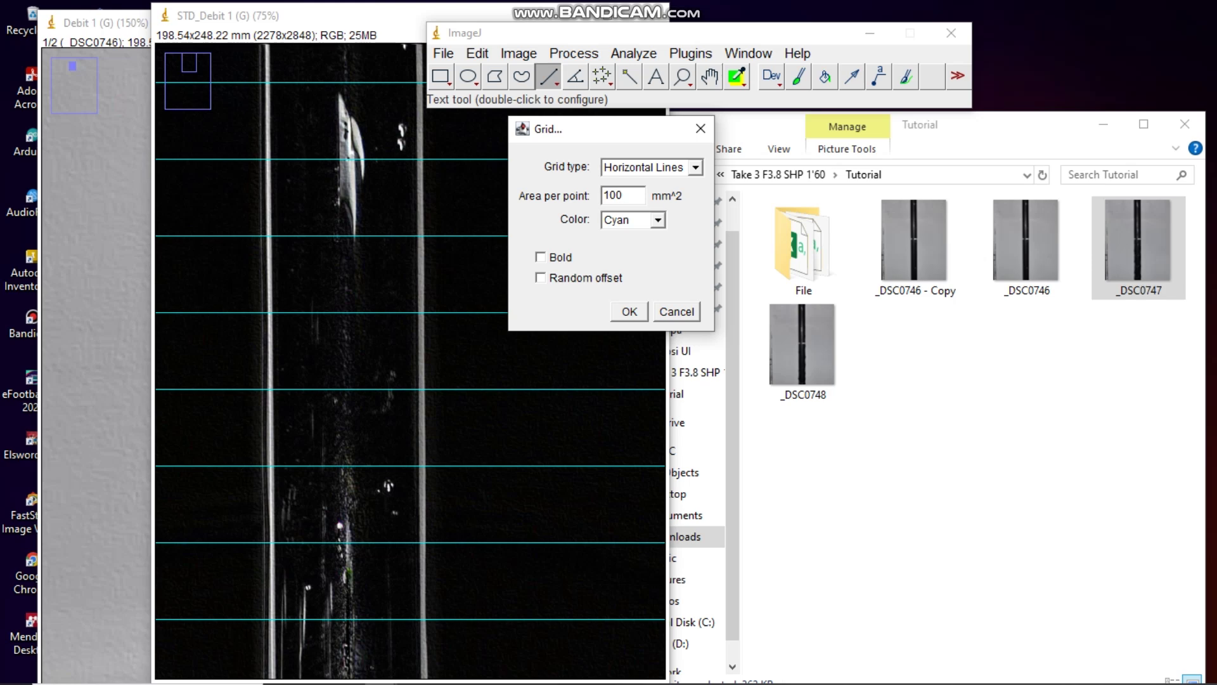
Step: Set the grid's area per point to 1.1 mm^2 and apply the grid to the projection
key(BackSpace)
key(BackSpace)
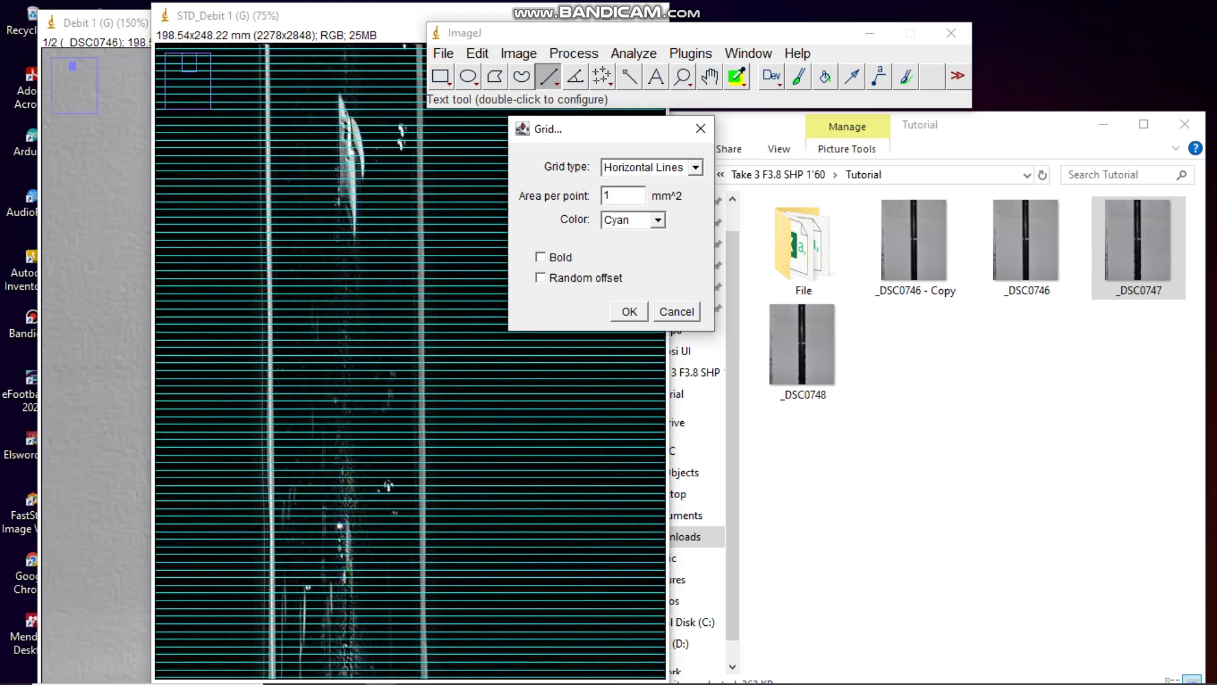
text(.1)
click(629, 311)
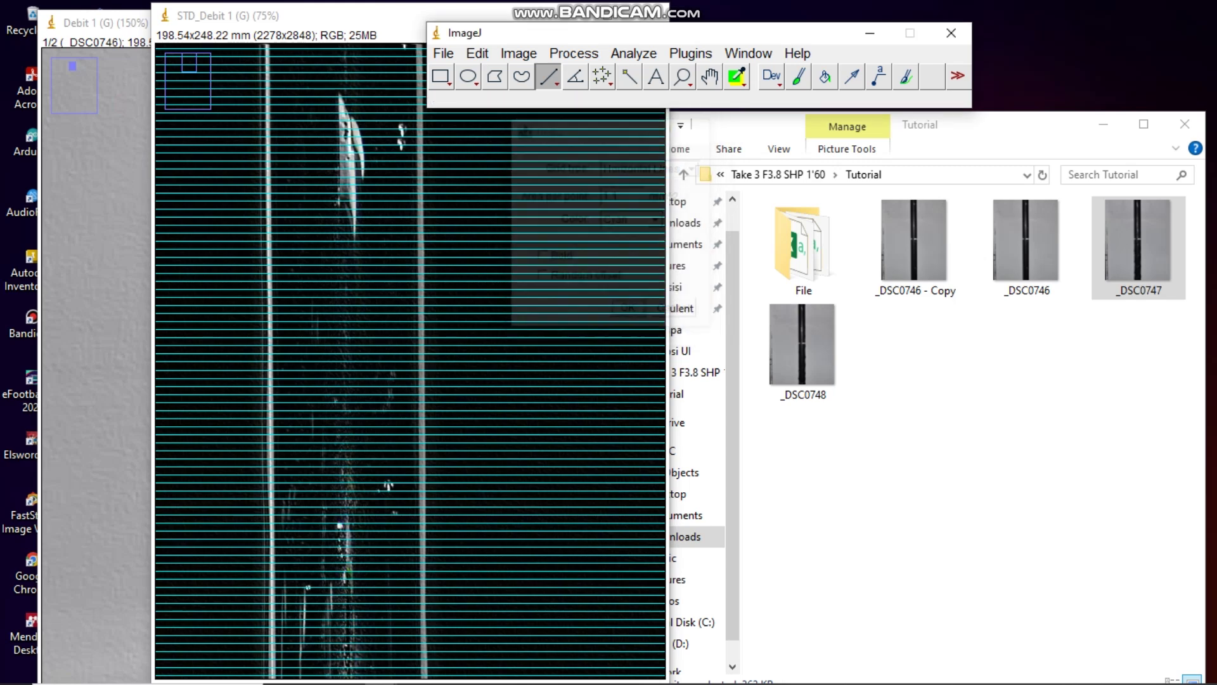
Step: At 1200% magnification, draw a line about 0.89 mm long across the bright band on the second visible grid line and add it to the ROI Manager
click(446, 136)
scroll(446, 127, up, 5)
scroll(446, 127, up, 3)
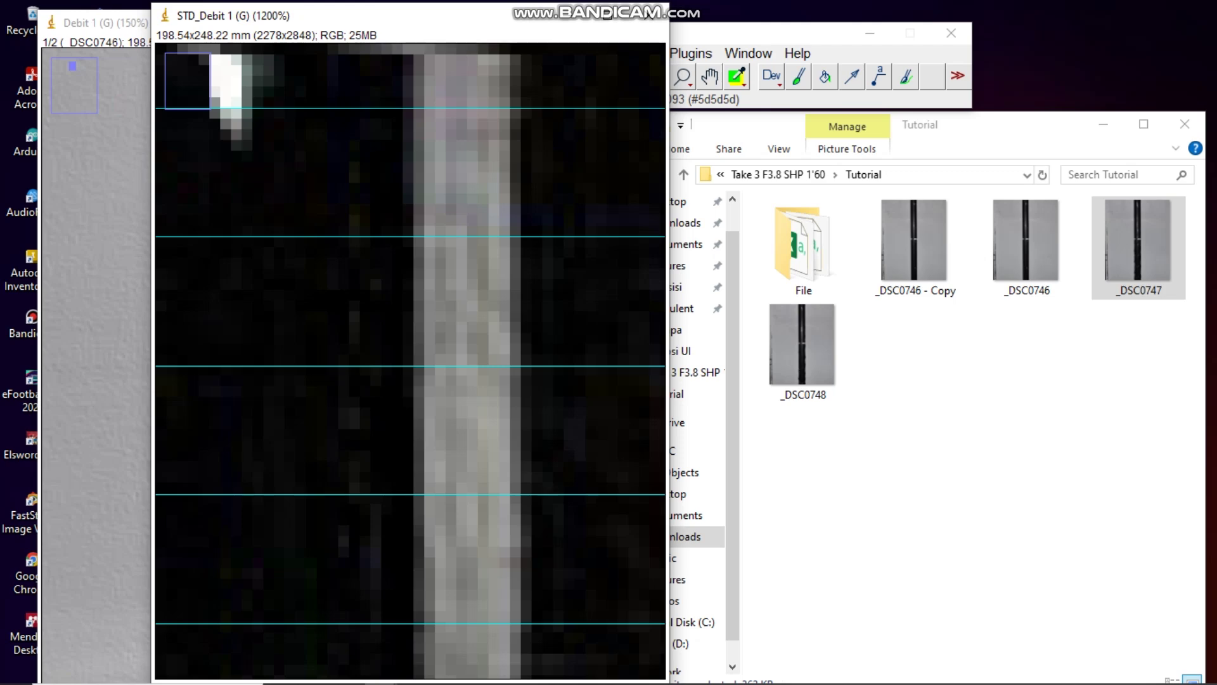
drag(413, 237, 520, 237)
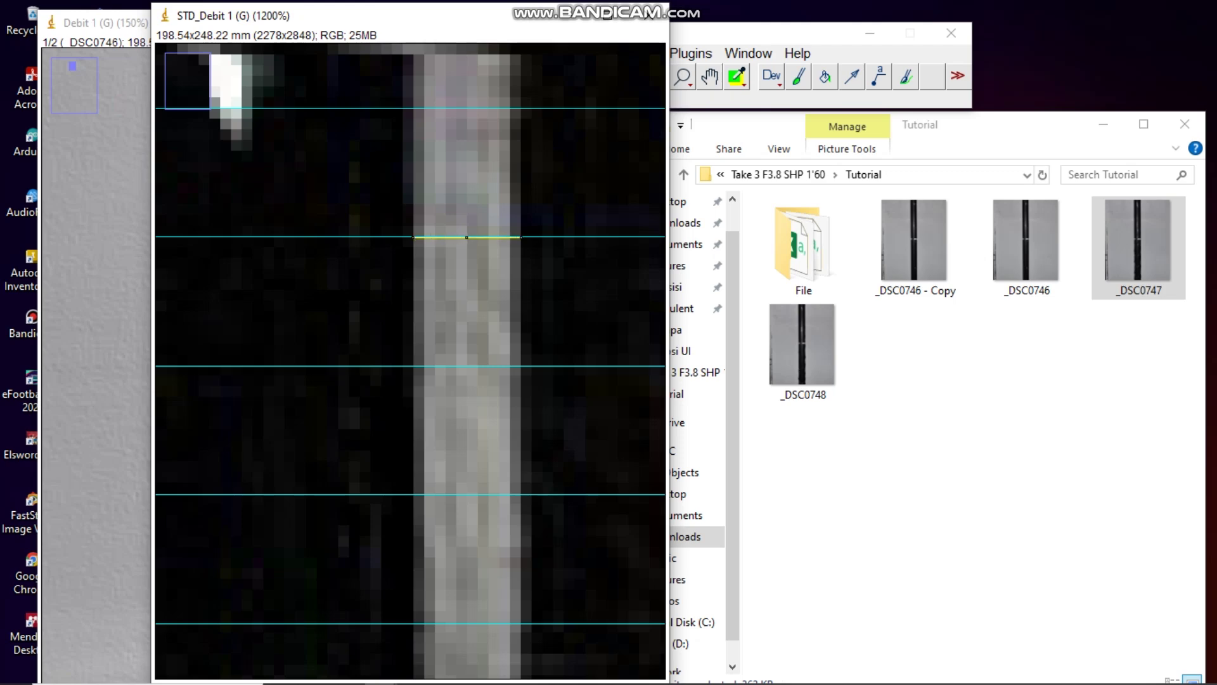
key(t)
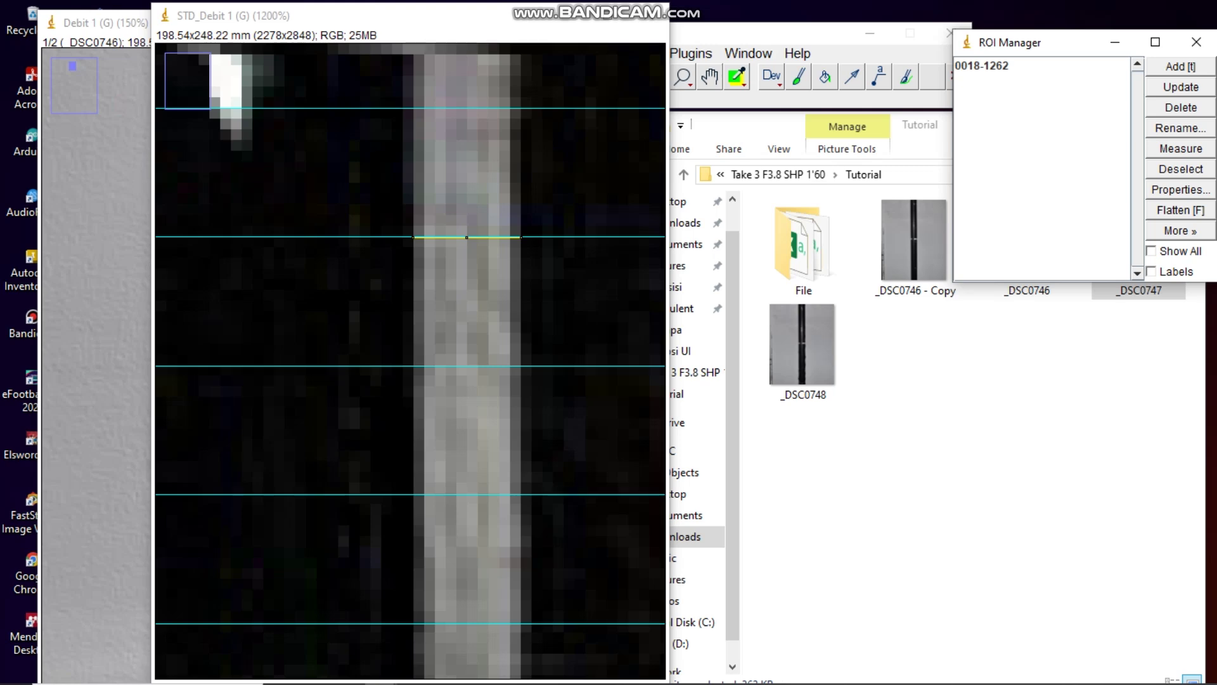
Step: Add lines about 0.94 mm and 0.89 mm long across the band at the next two grid lines to the ROI Manager
drag(467, 237, 529, 366)
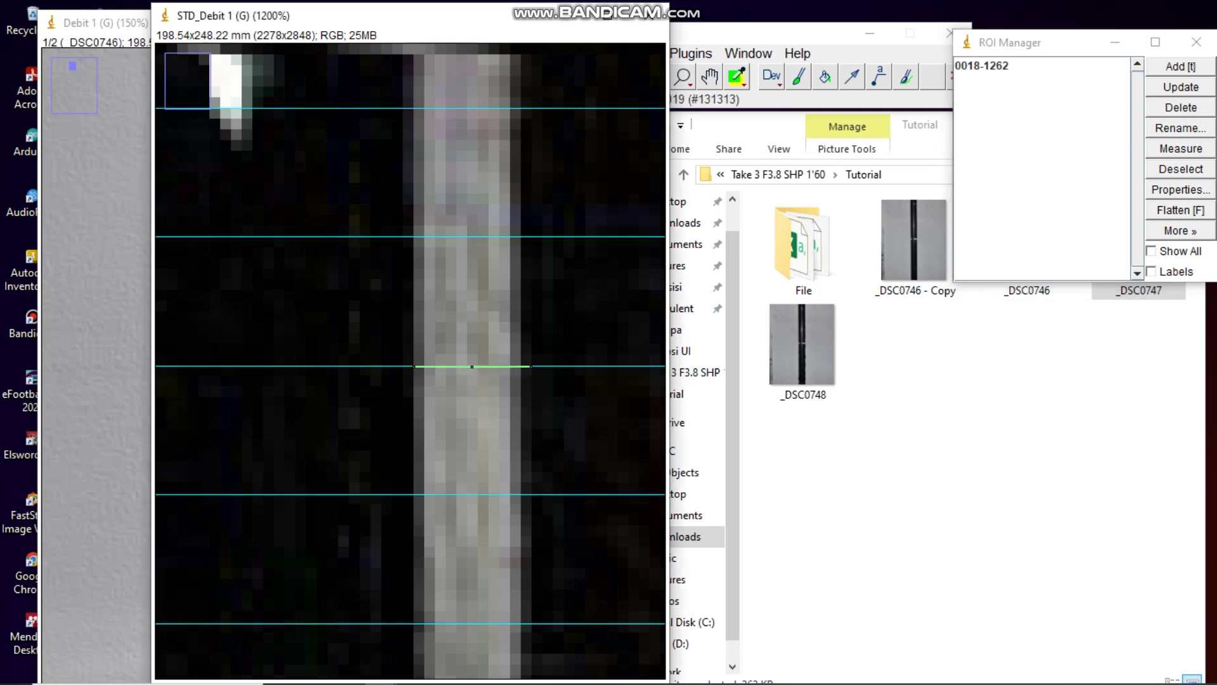
key(t)
drag(412, 498, 521, 497)
key(t)
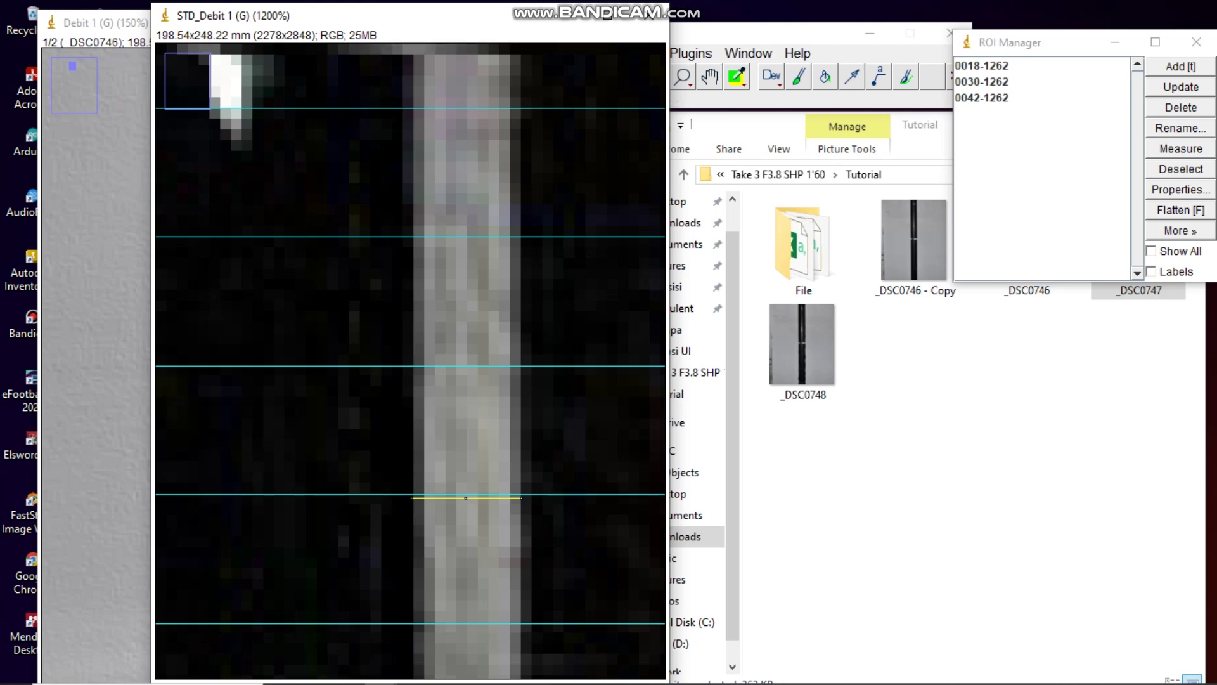
Step: Select all three lines in the ROI Manager, label them on the image and measure them together
click(981, 65)
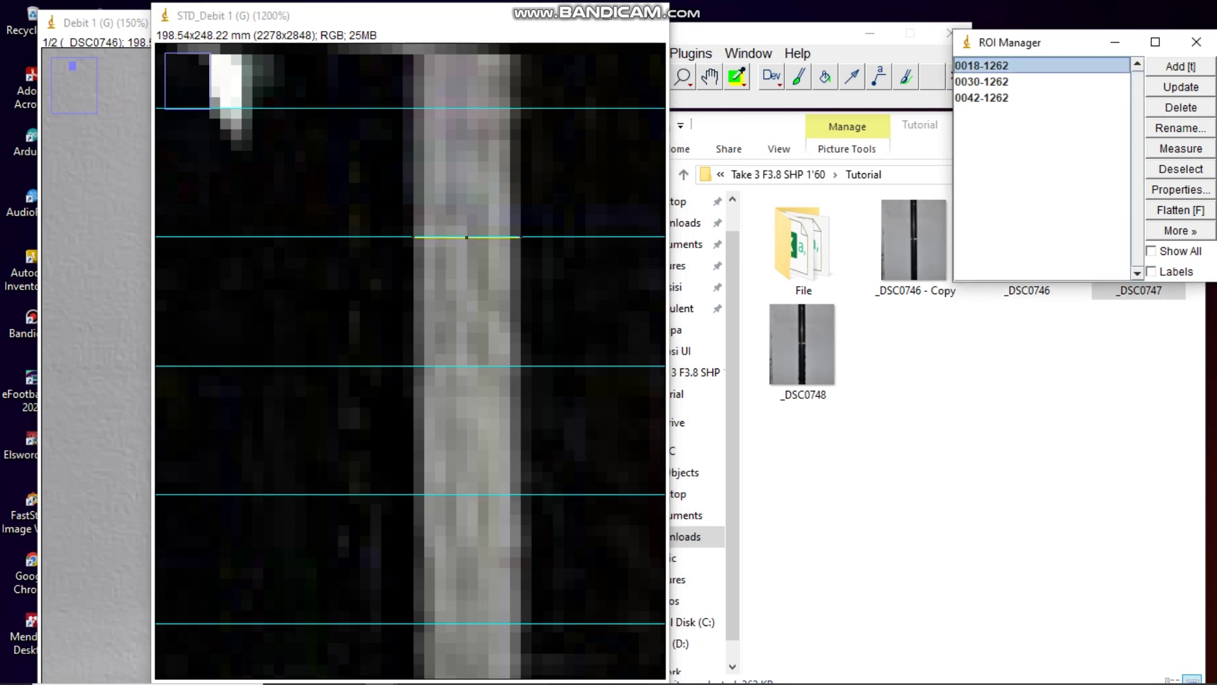
shift+click(981, 97)
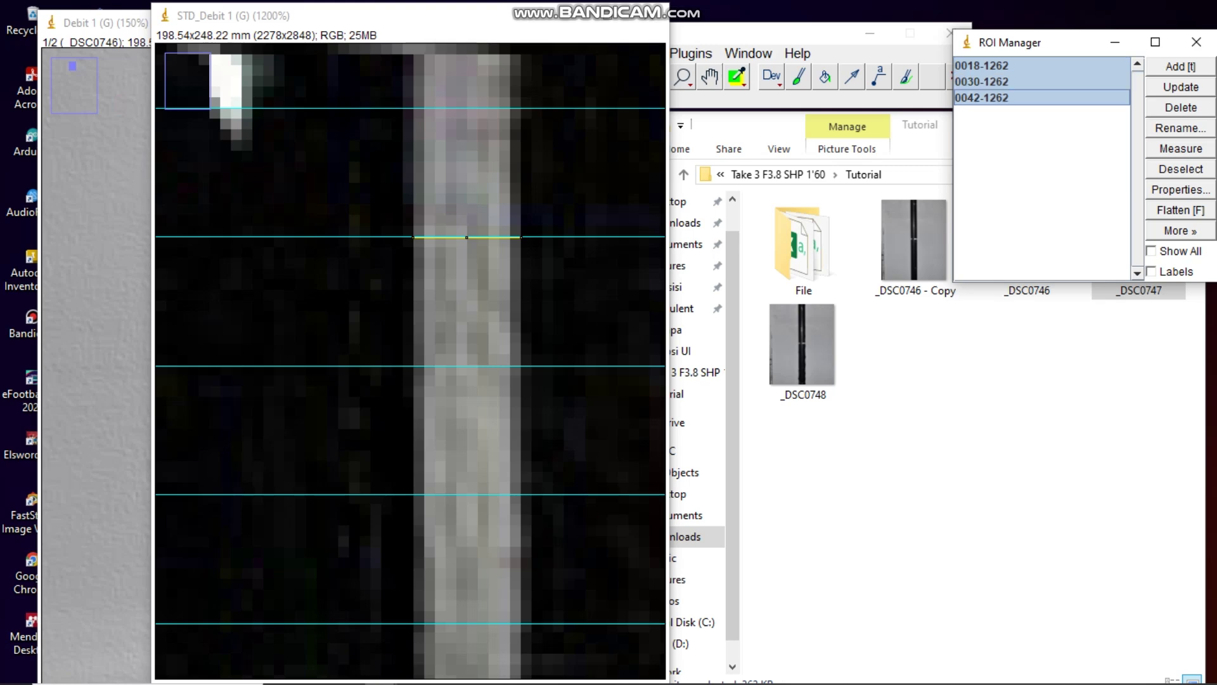
click(1151, 271)
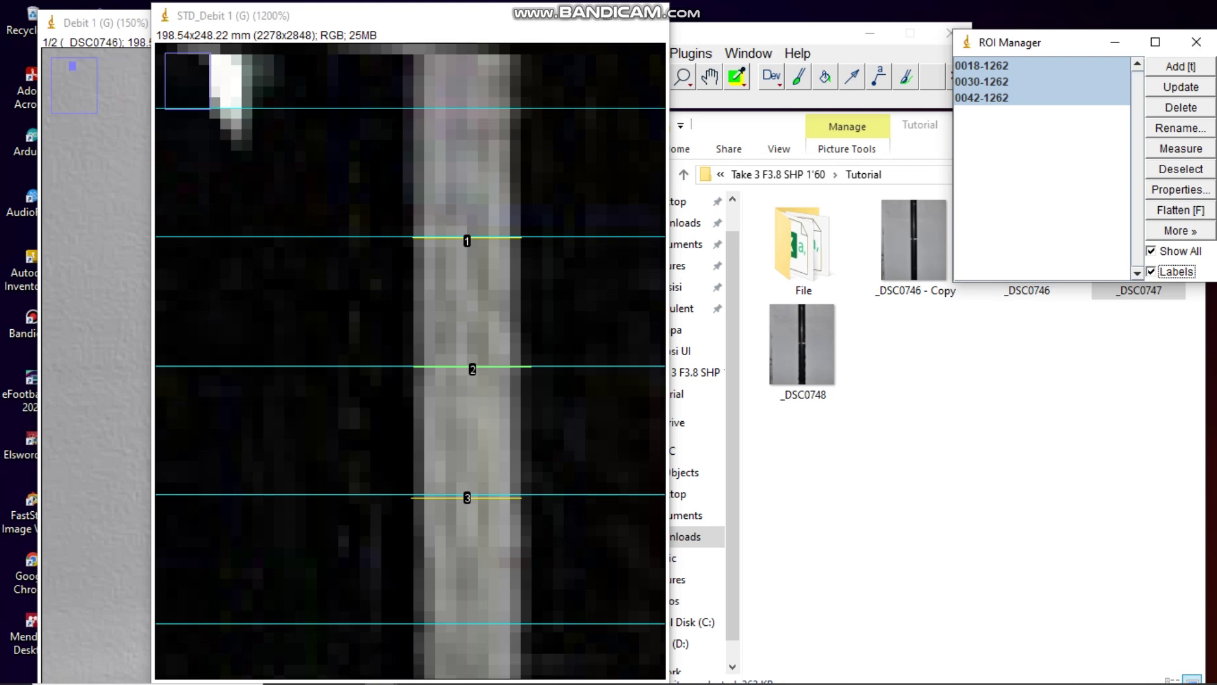
click(1180, 148)
Step: Compare the lengths of the three measured lines in the Results table
scroll(604, 222, right, 5)
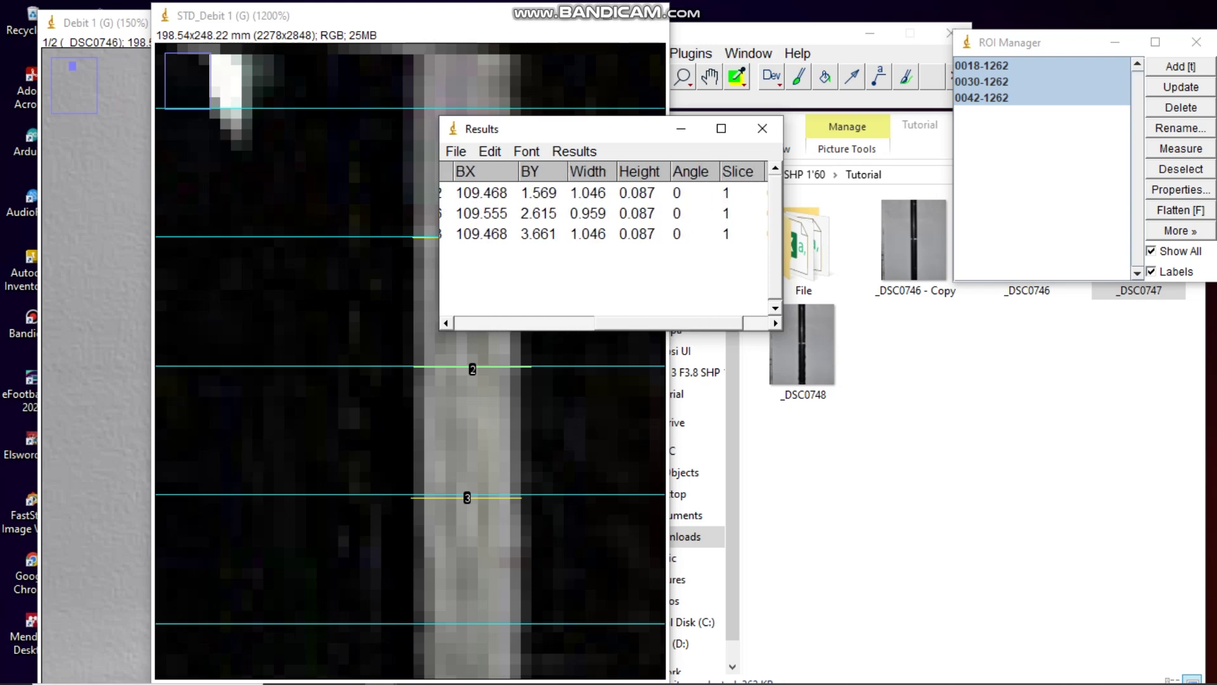
click(602, 193)
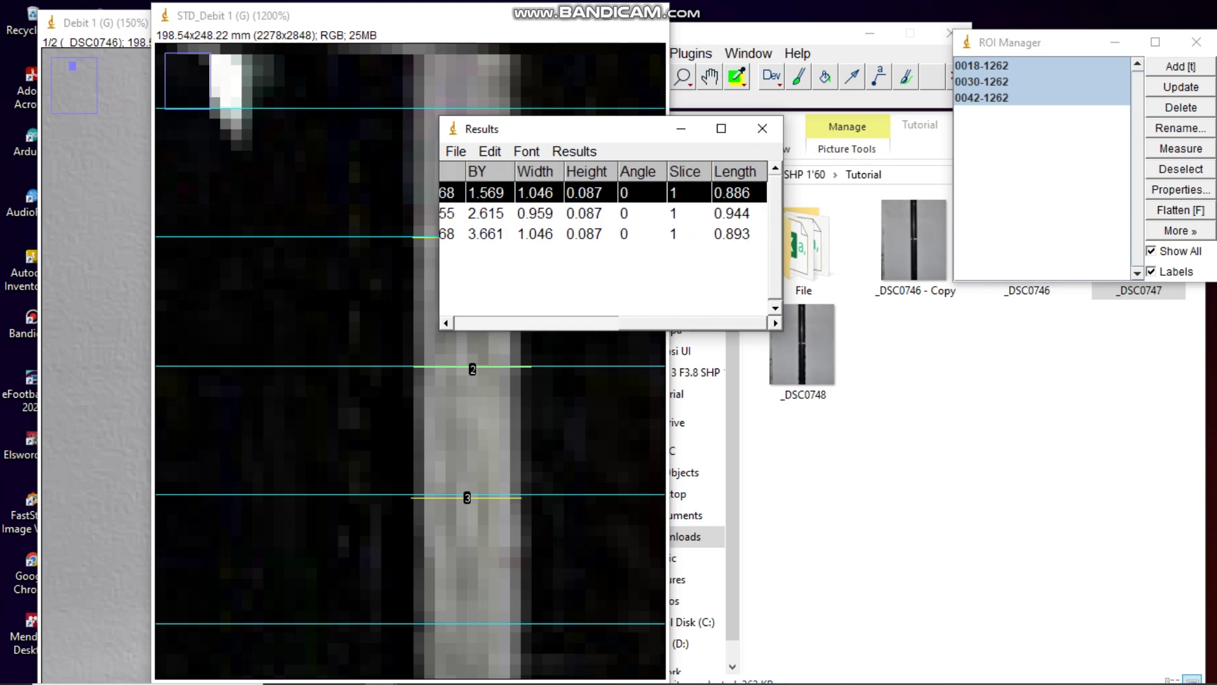
click(602, 213)
click(602, 234)
click(602, 213)
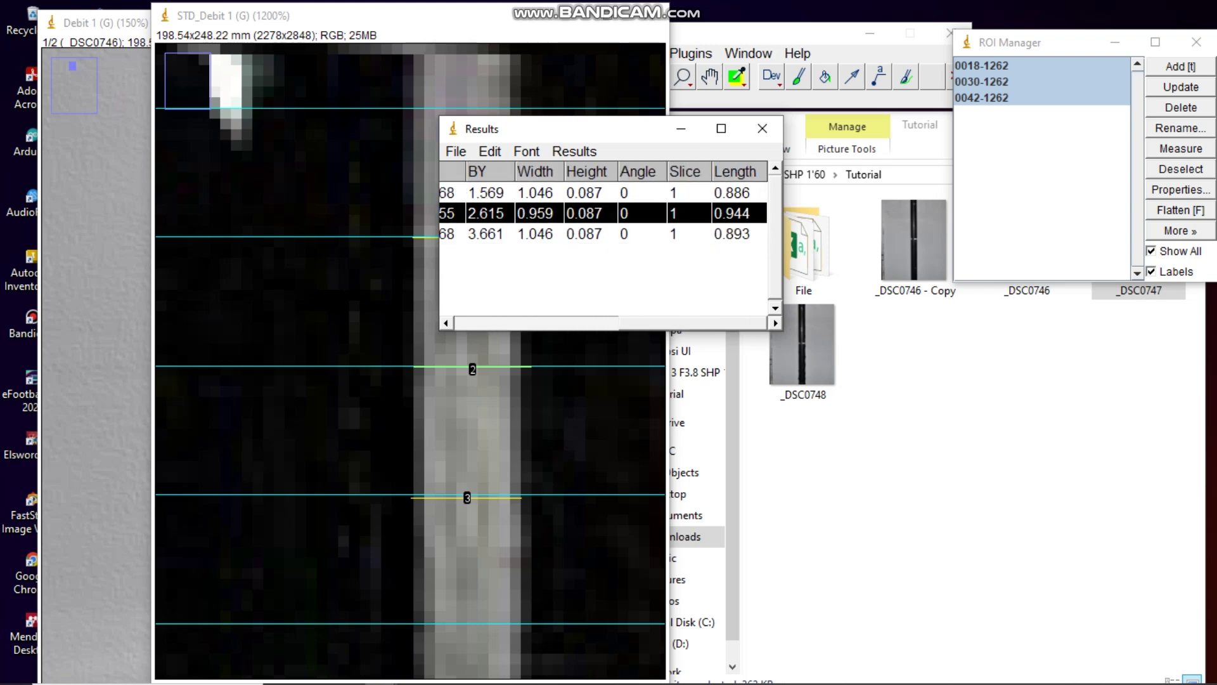
click(602, 192)
click(602, 213)
click(602, 233)
click(602, 193)
click(602, 213)
click(602, 234)
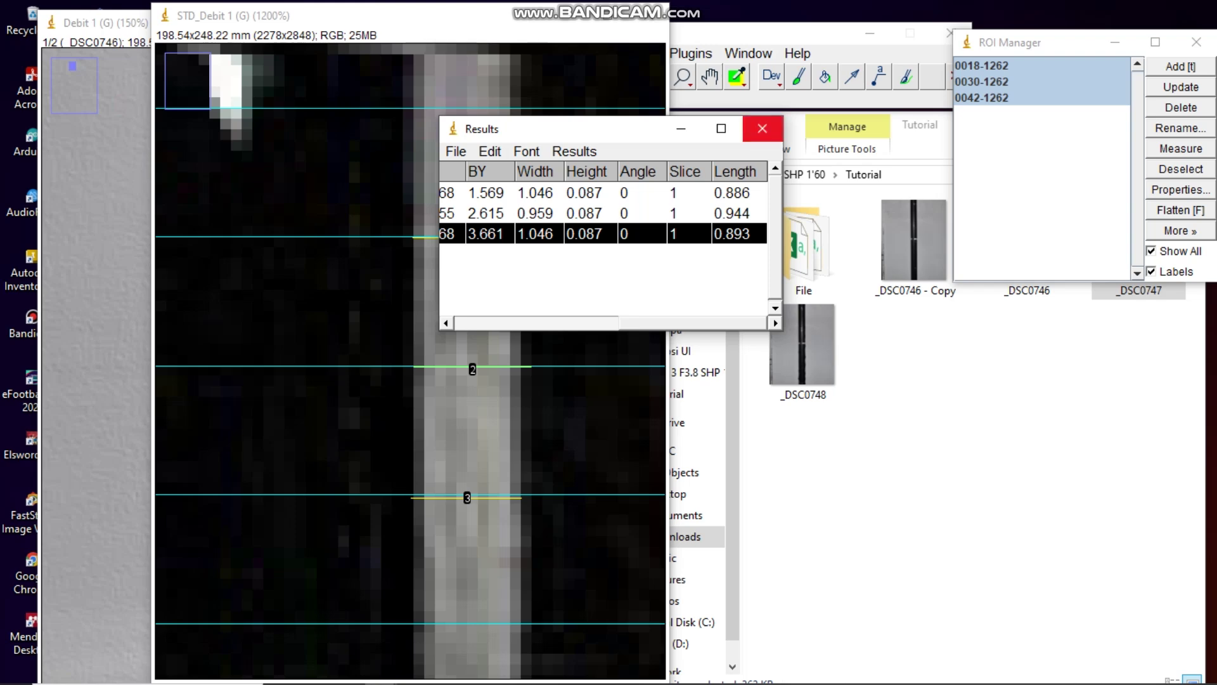
Step: Close the Results table without saving the measurements and delete all three lines from the ROI Manager
click(762, 129)
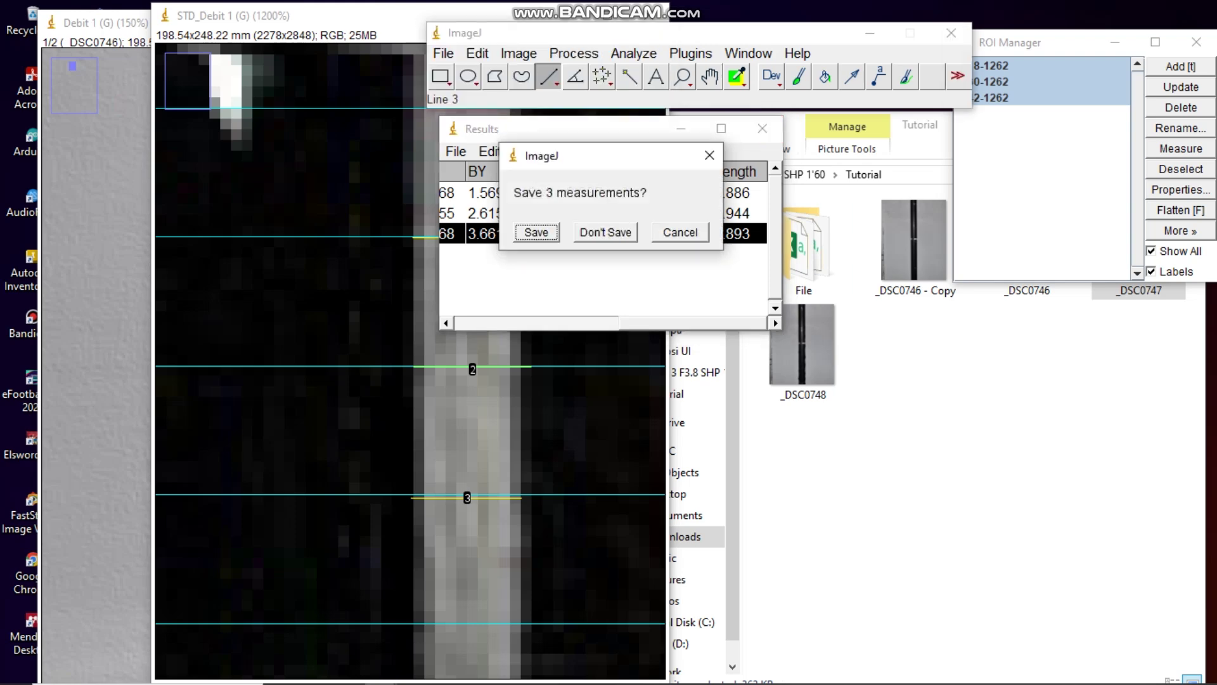
click(606, 231)
click(981, 97)
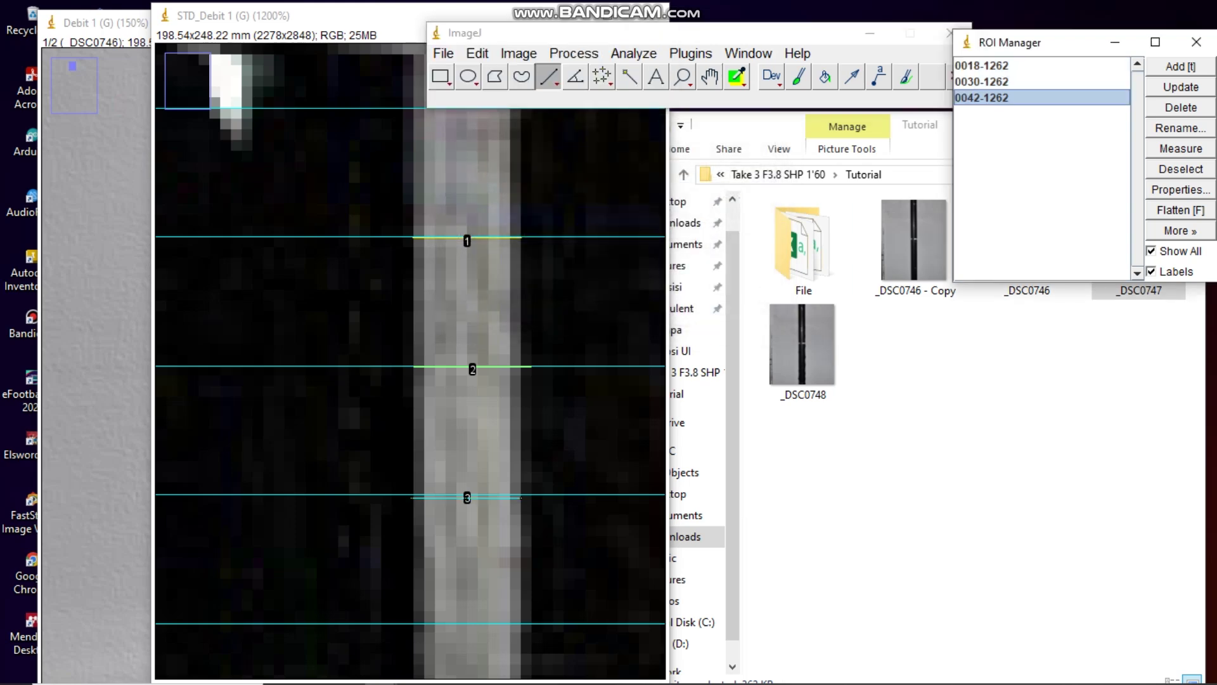
key(ctrl+a)
key(Delete)
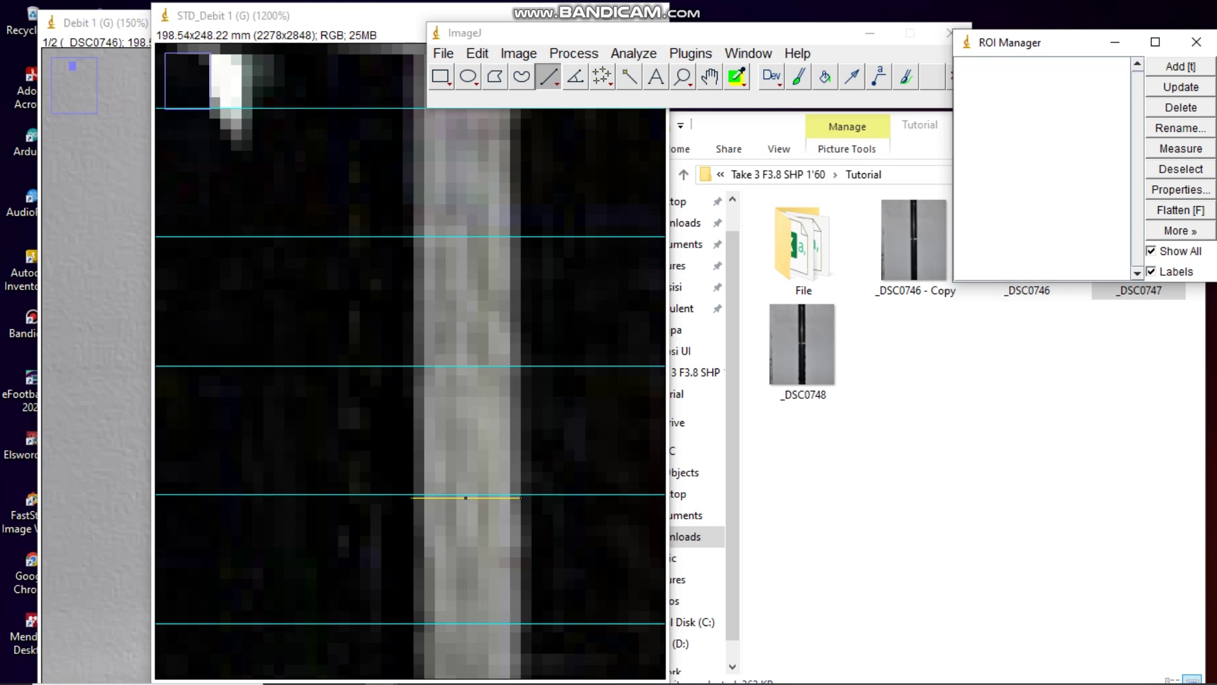
Step: Load the archived Debit 1 selections from the File folder into the ROI Manager, with the projection viewed at 200%
key(minus)
key(minus)
key(minus)
key(minus)
key(minus)
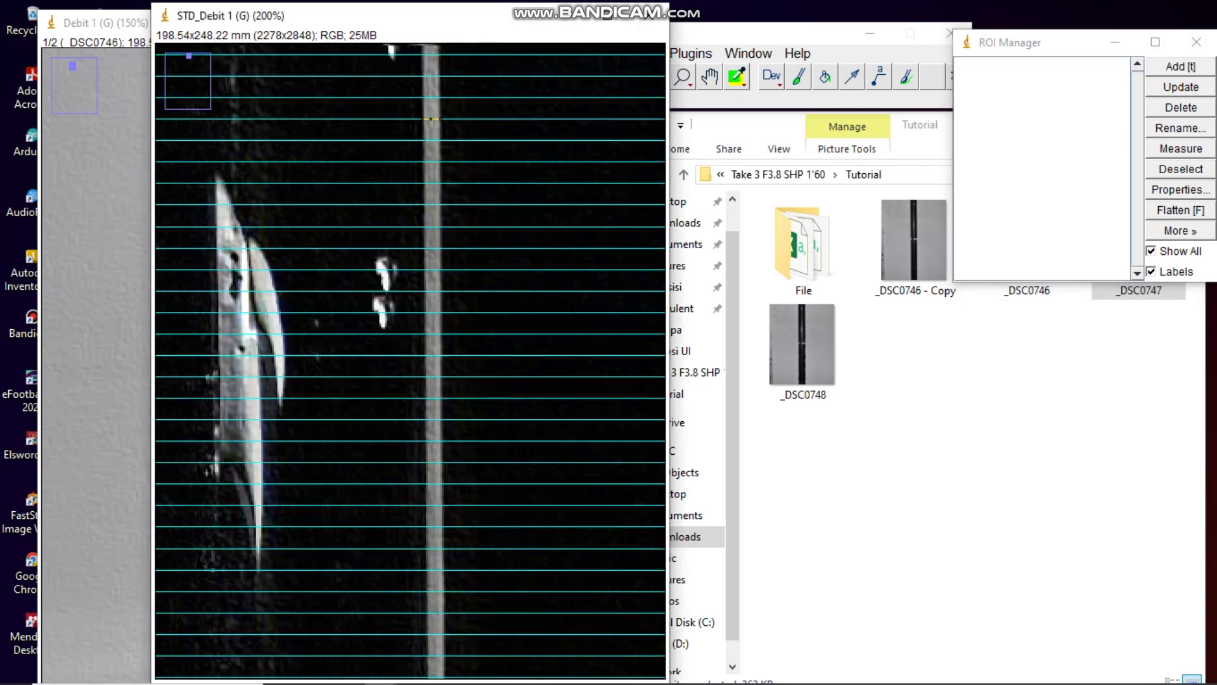
click(1180, 230)
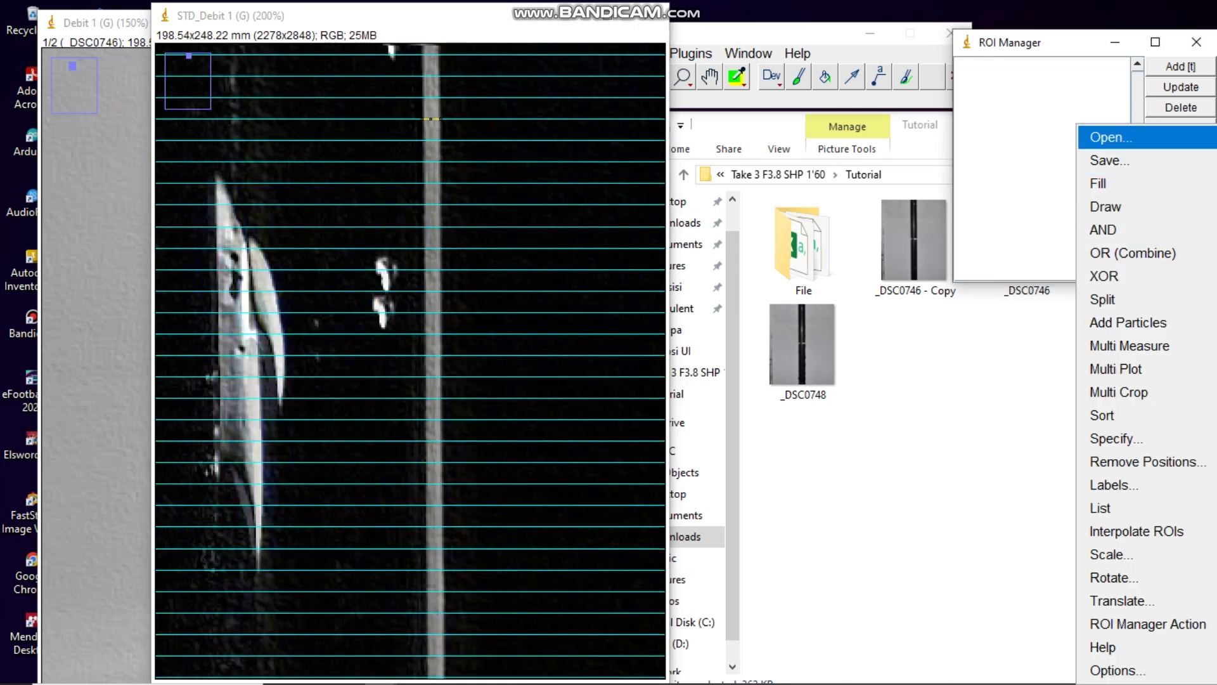
click(1110, 135)
double_click(144, 141)
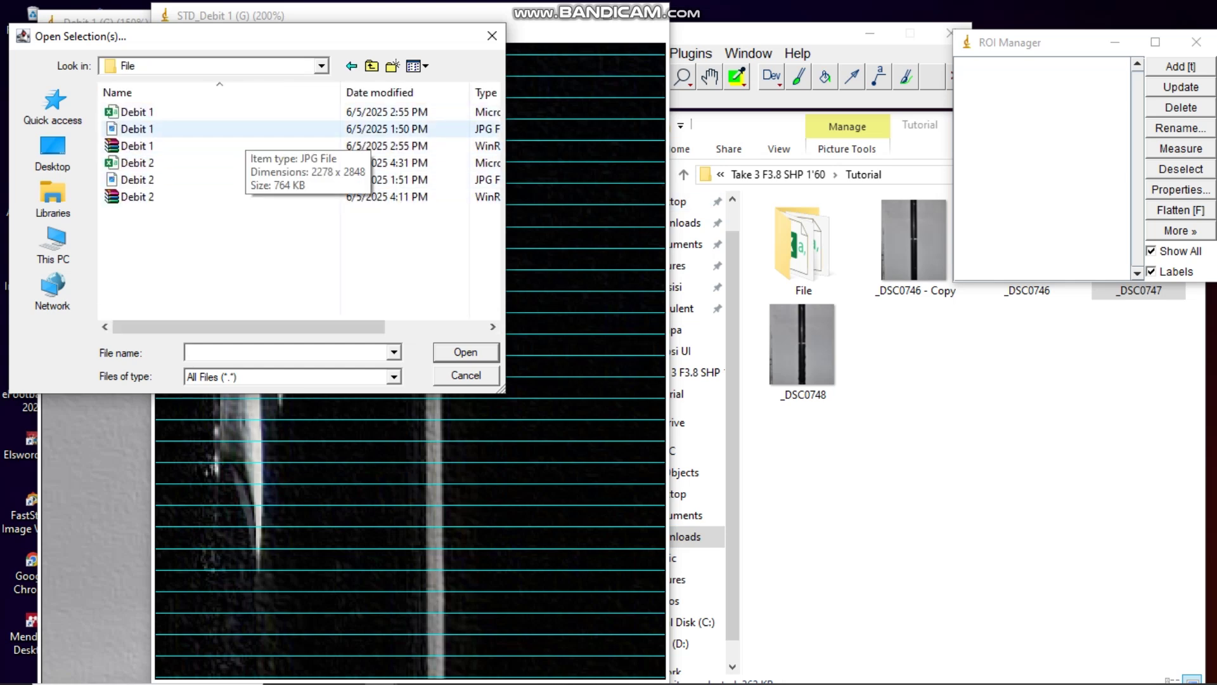
double_click(134, 145)
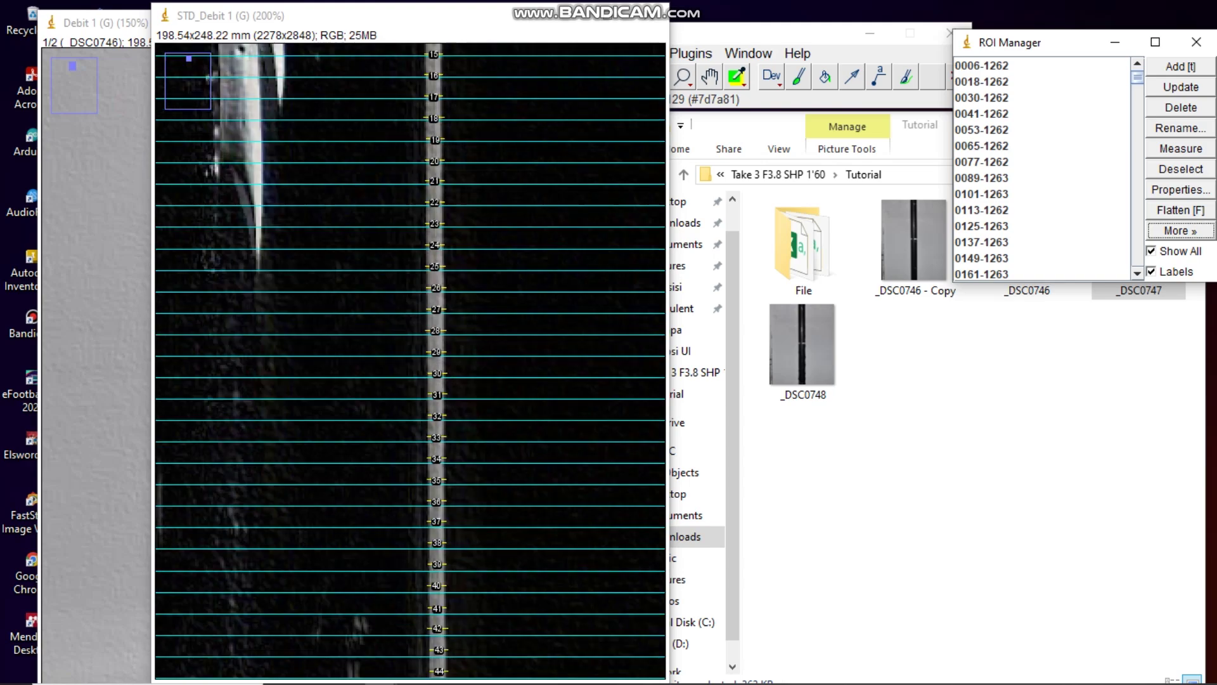
Step: Examine the loaded numbered lines across the bright band along the height of the projection
scroll(410, 362, down, 5)
scroll(409, 360, down, 10)
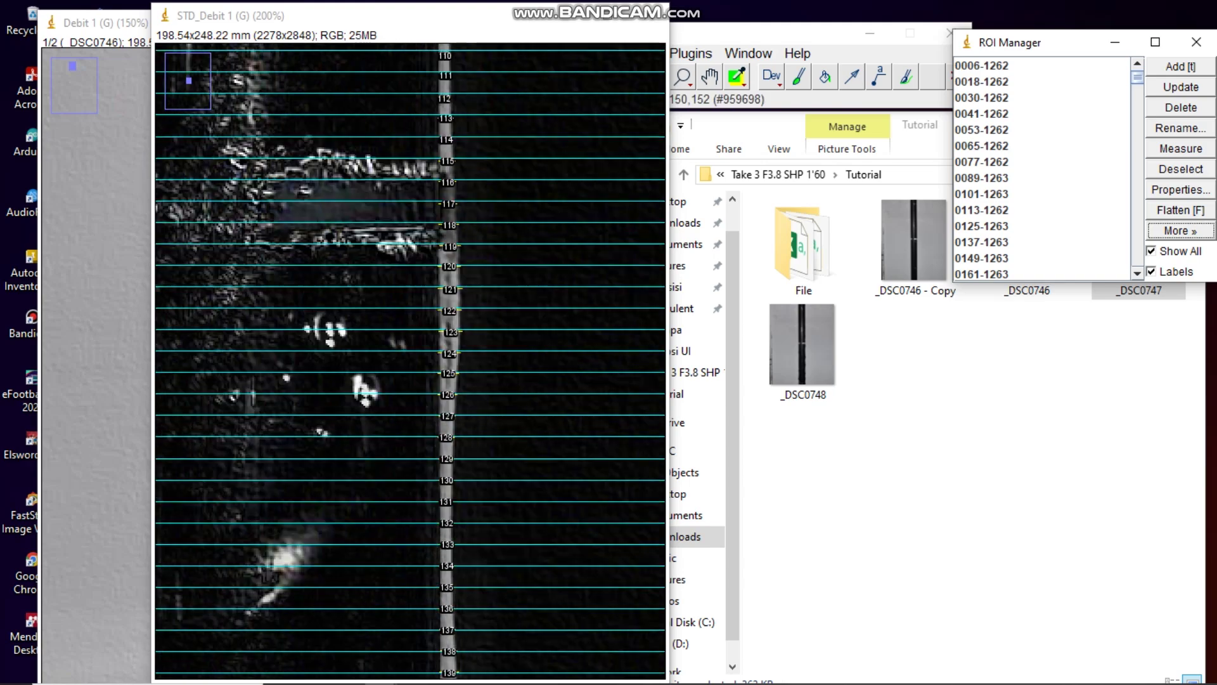
scroll(409, 360, down, 3)
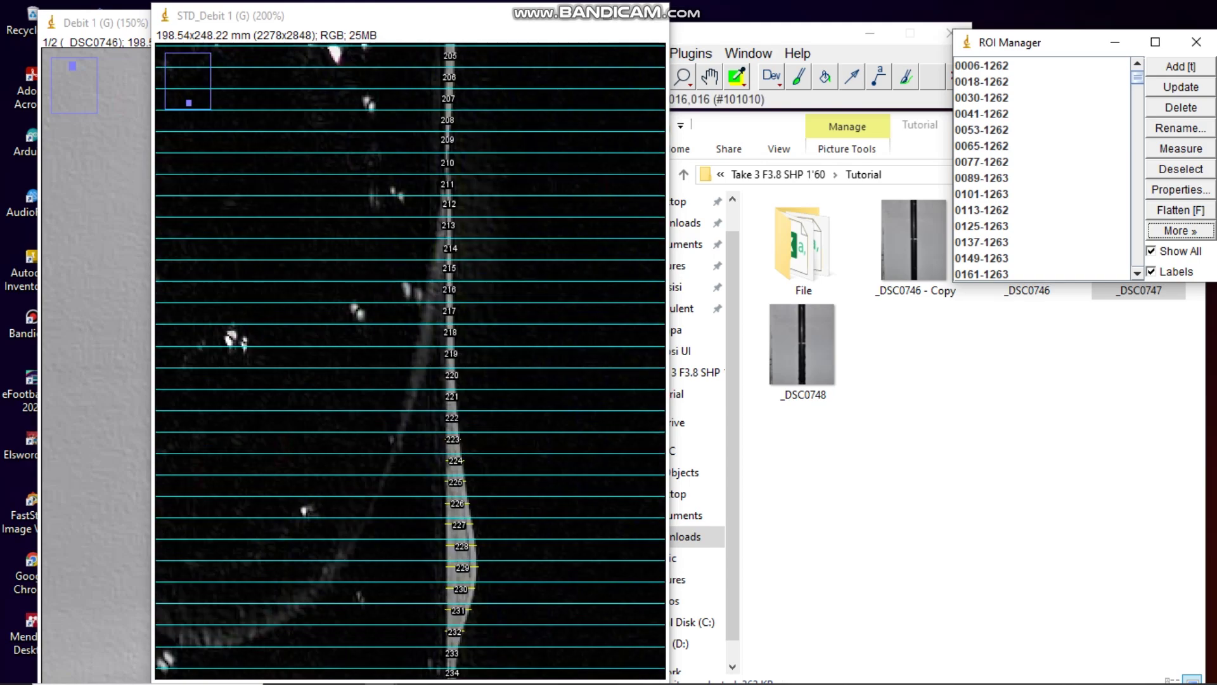
scroll(410, 360, up, 20)
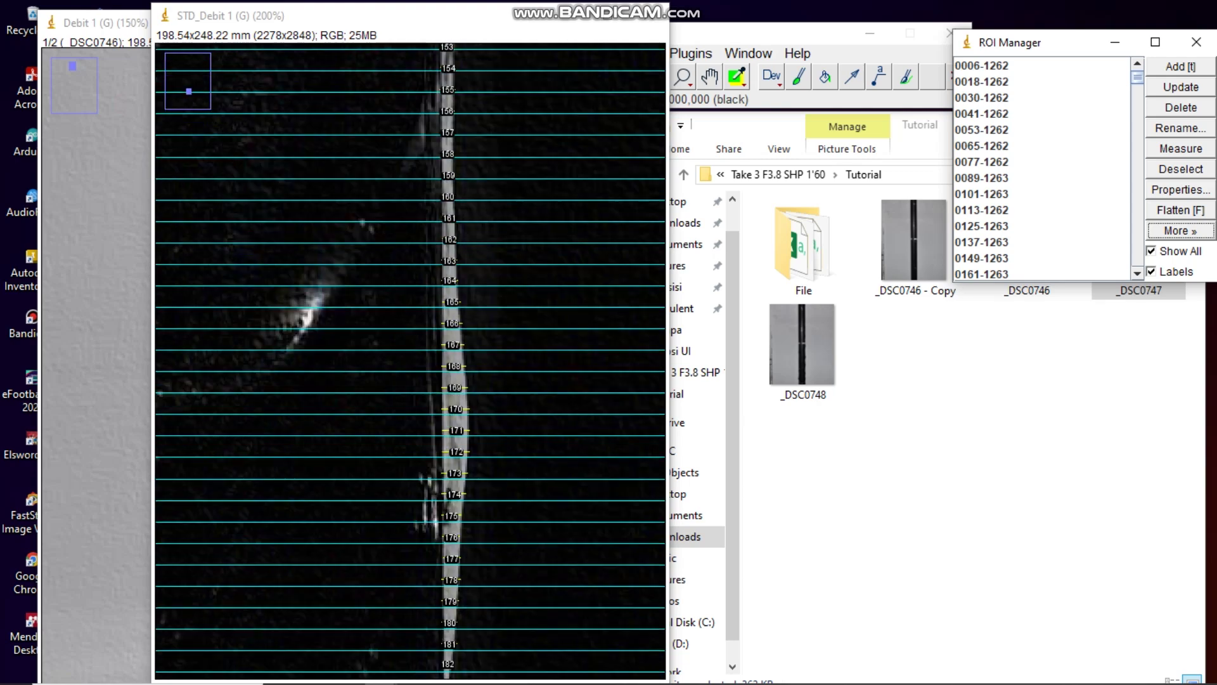
scroll(409, 360, up, 2)
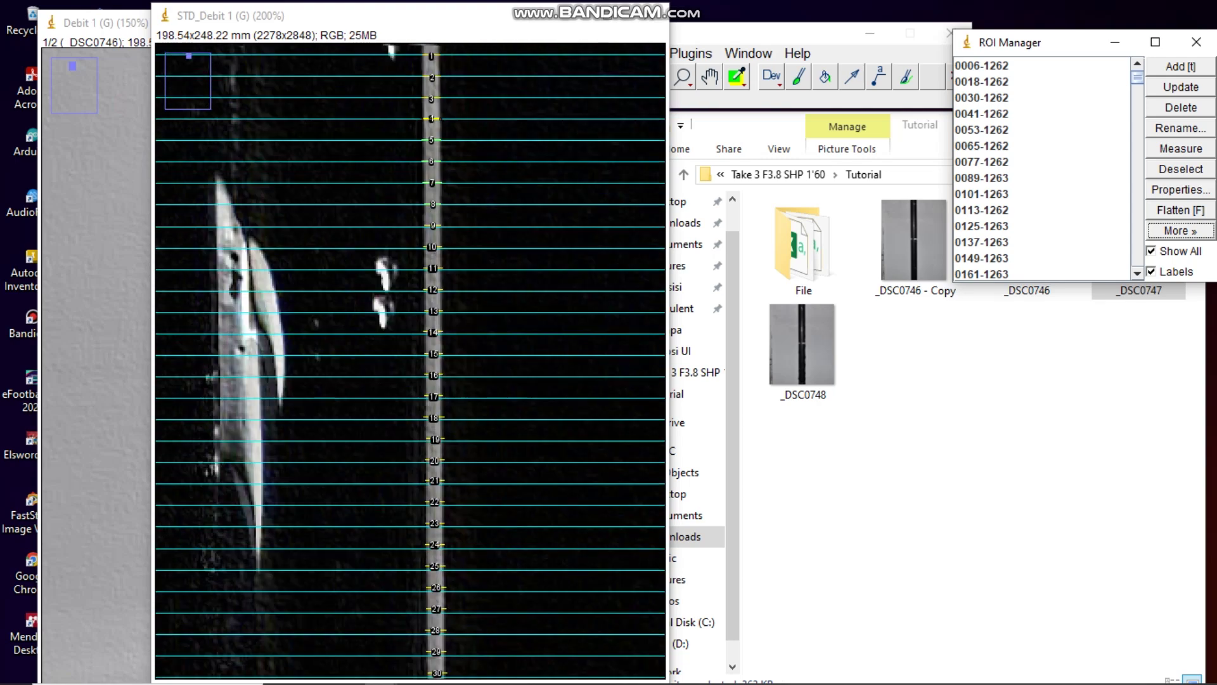
Step: Select all the loaded lines in the ROI Manager and measure them
click(1027, 130)
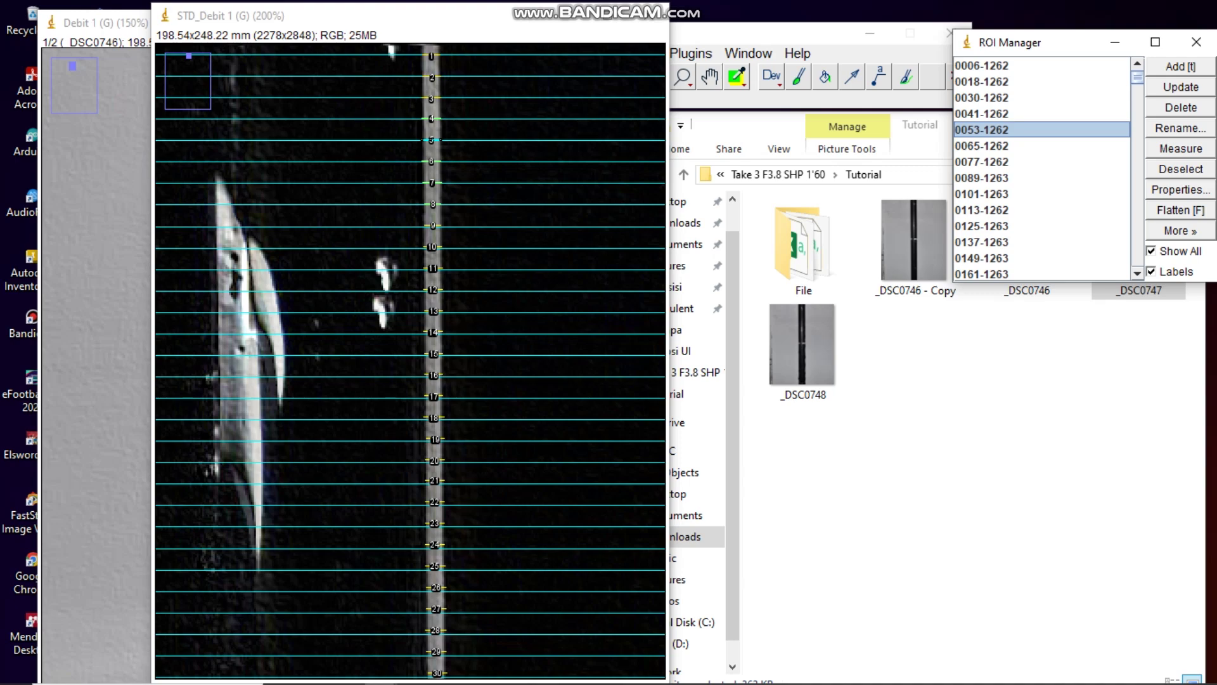
key(ctrl+a)
key(ctrl+m)
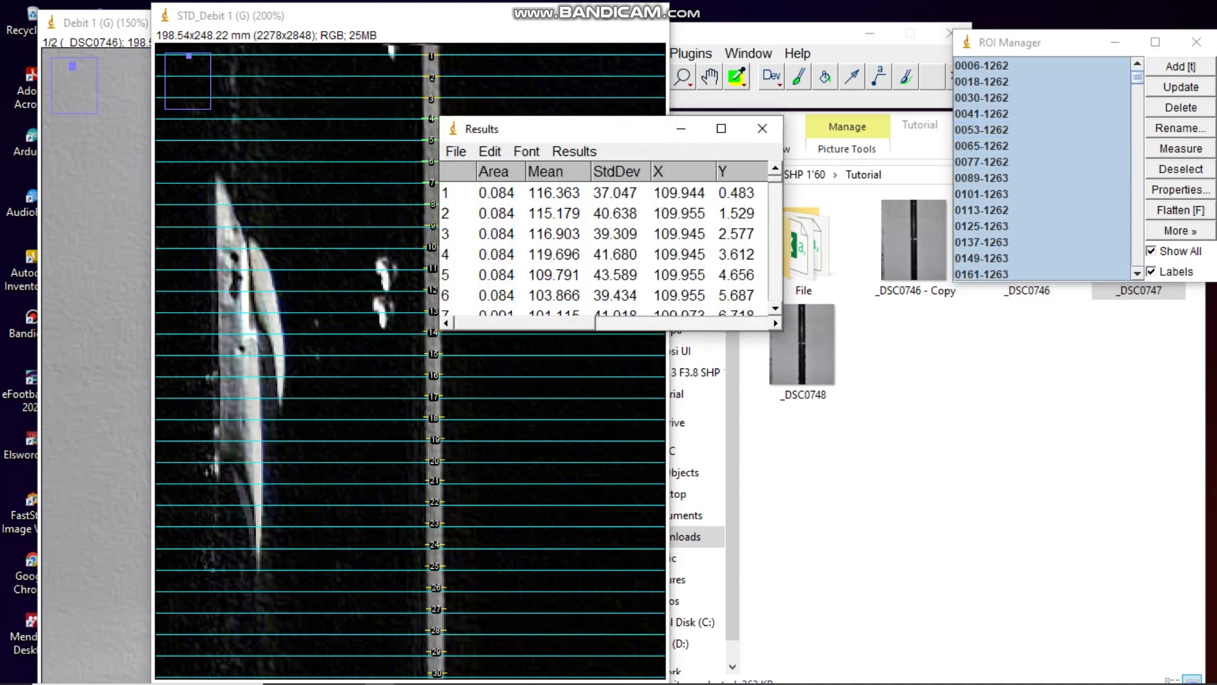
click(455, 151)
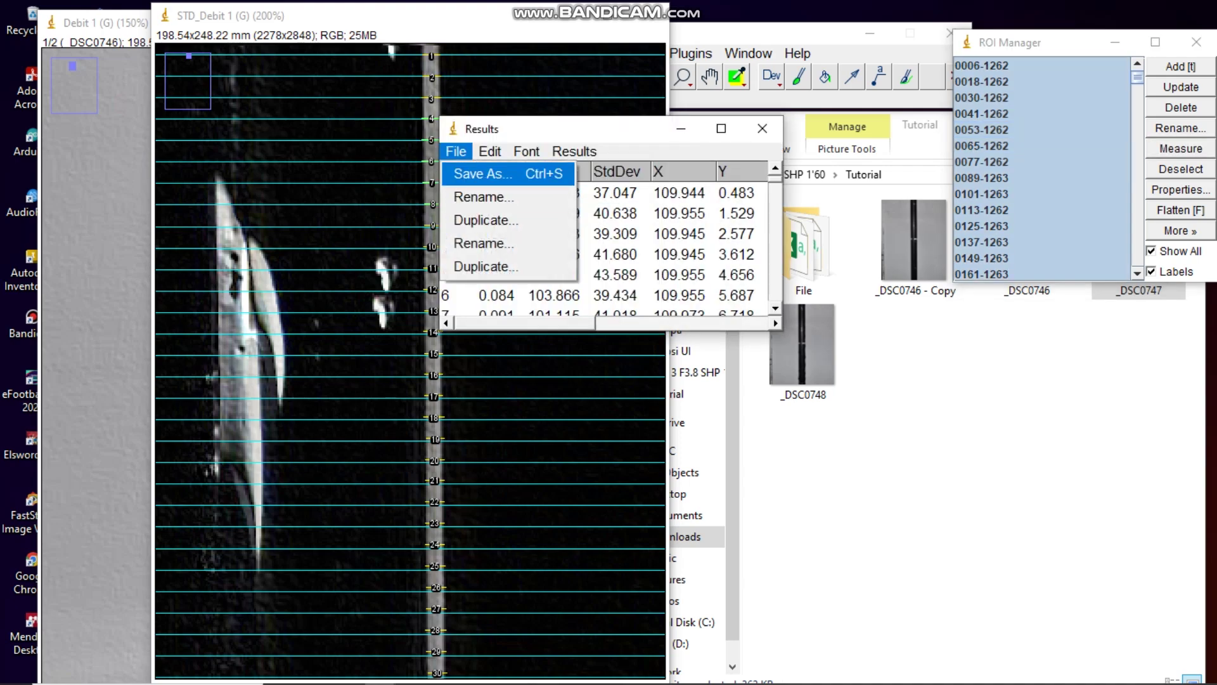
click(472, 174)
click(206, 114)
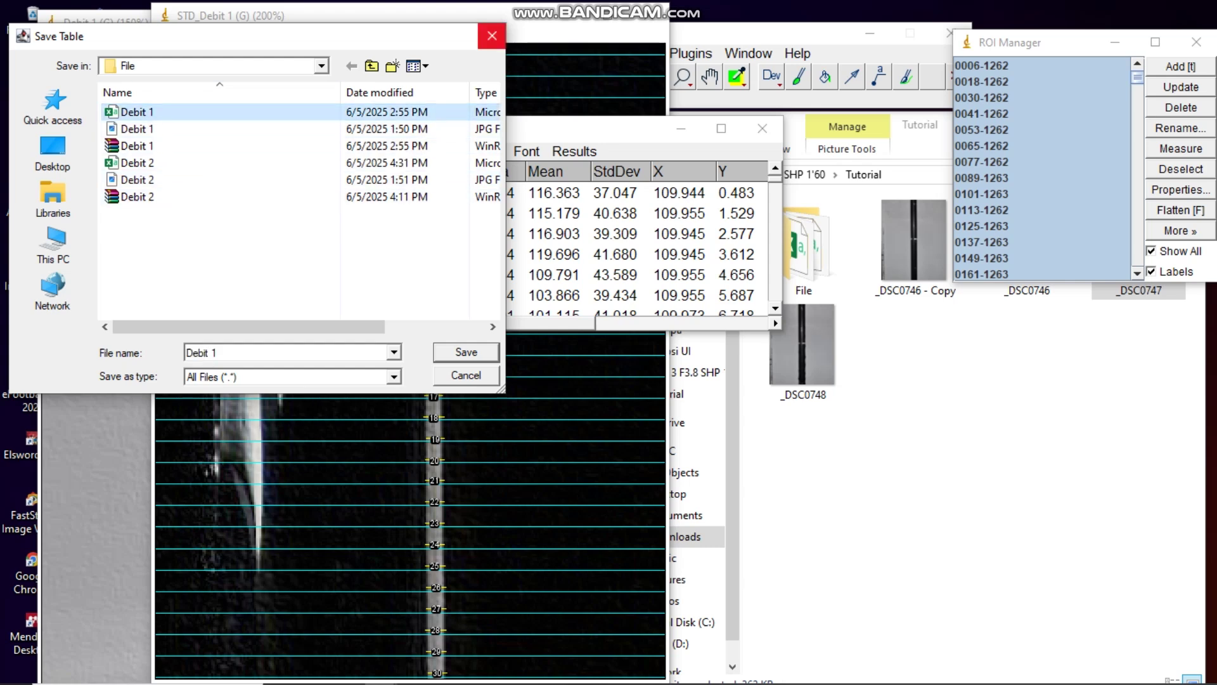
click(466, 375)
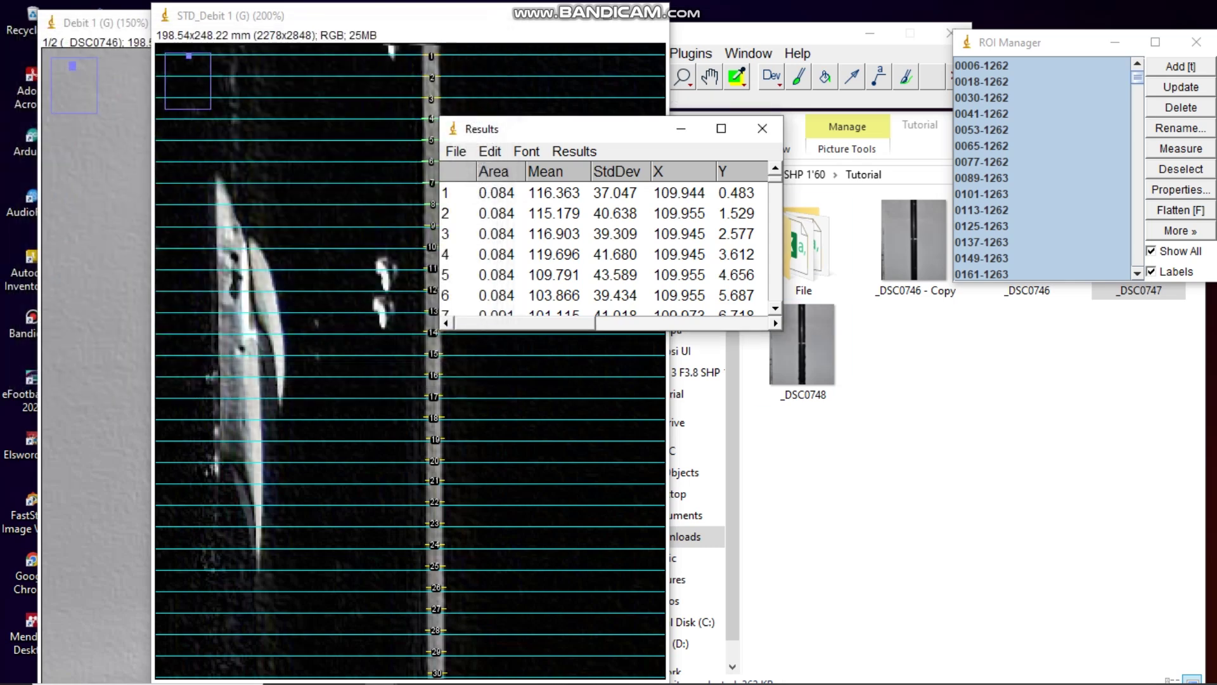
Step: Review the Length column of the Results table and close the table without saving the measurements
scroll(605, 245, right, 5)
scroll(605, 246, down, 7)
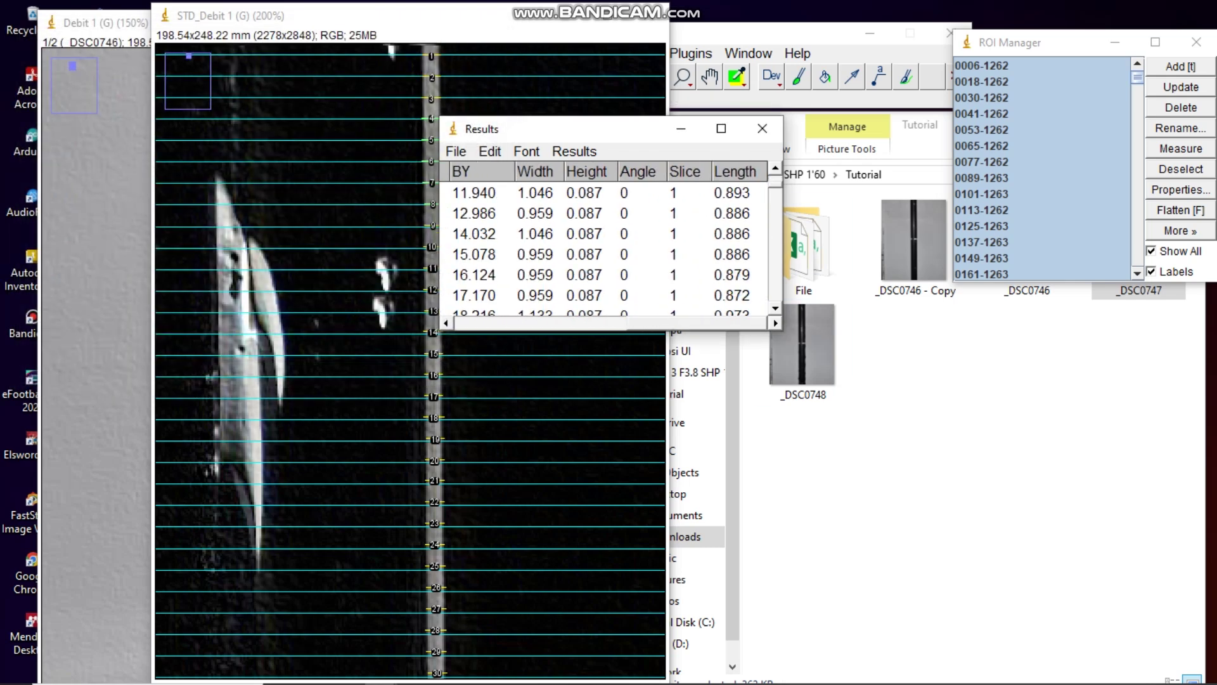
click(761, 128)
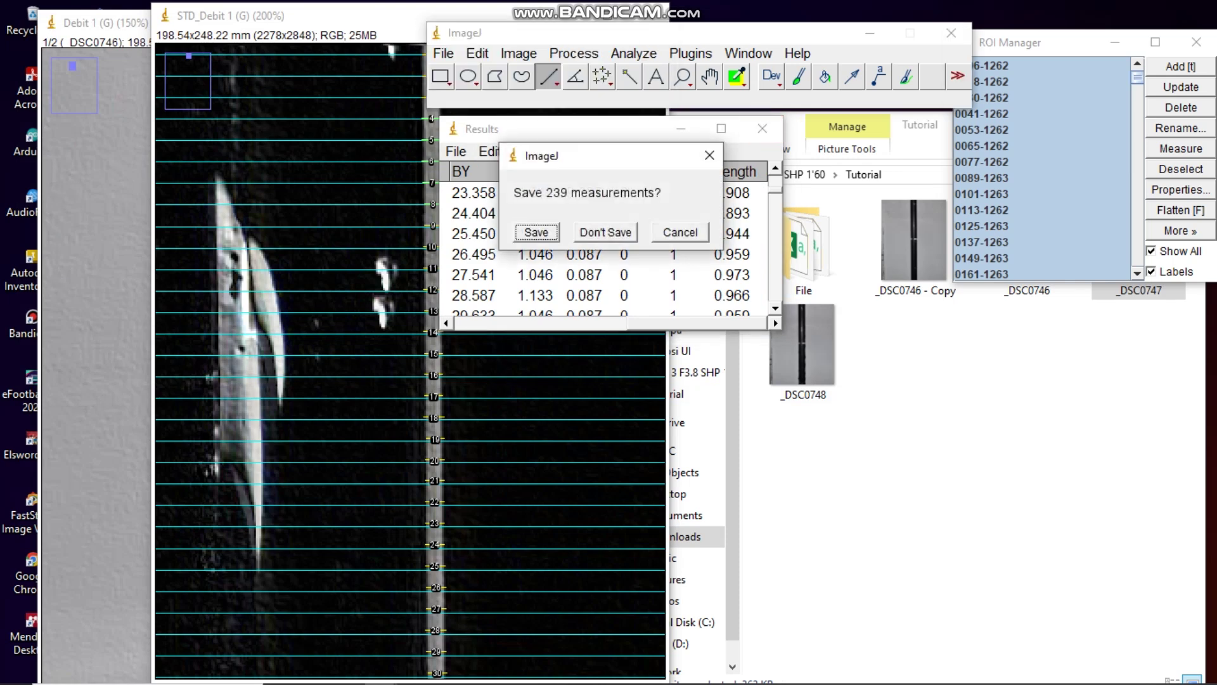
click(605, 232)
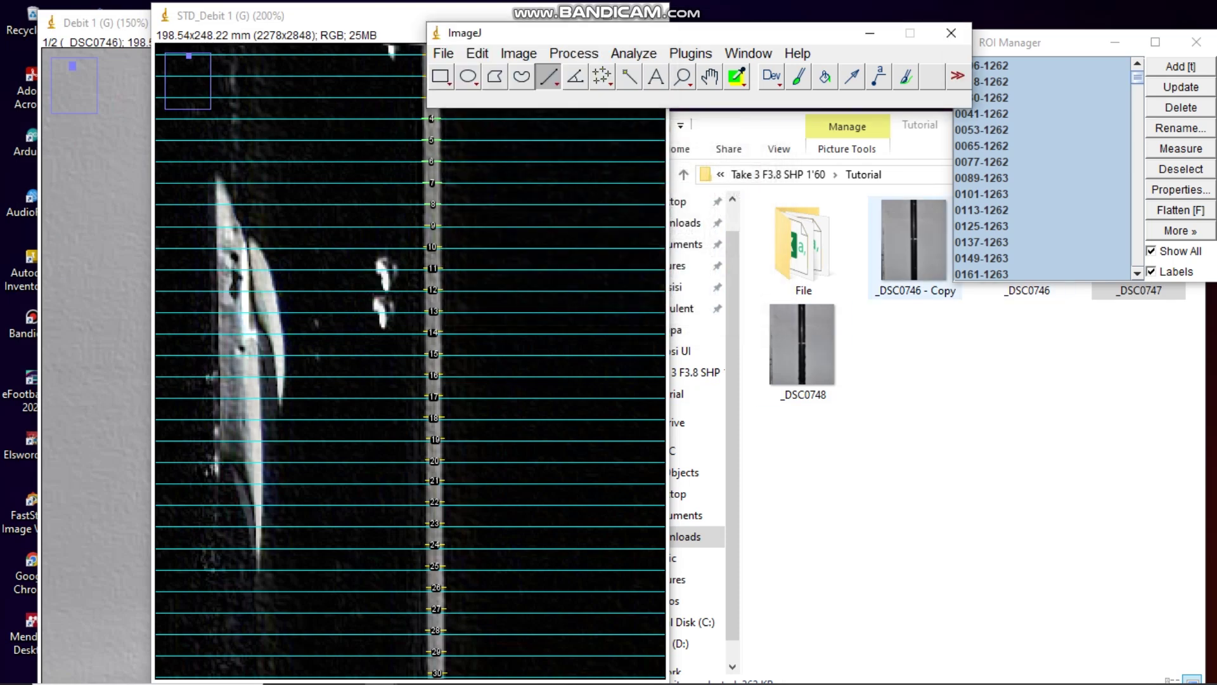
Step: Open the File folder in File Explorer and measure all the ROI Manager lines again in ImageJ
double_click(802, 248)
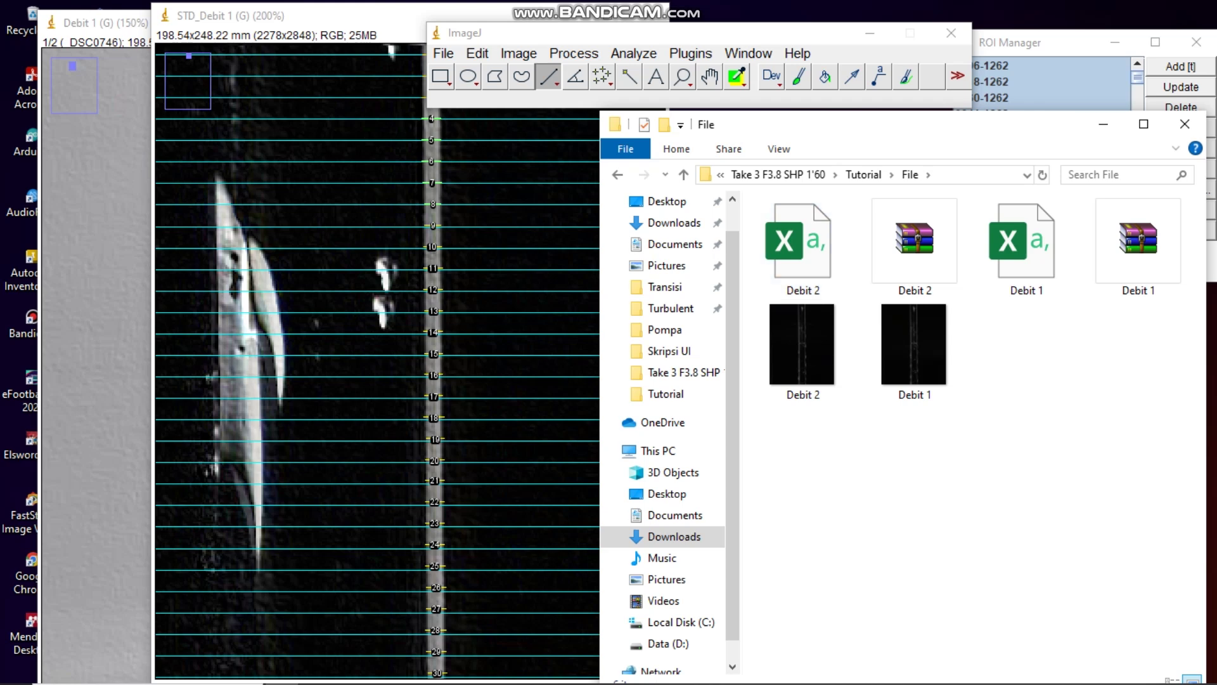
click(1071, 43)
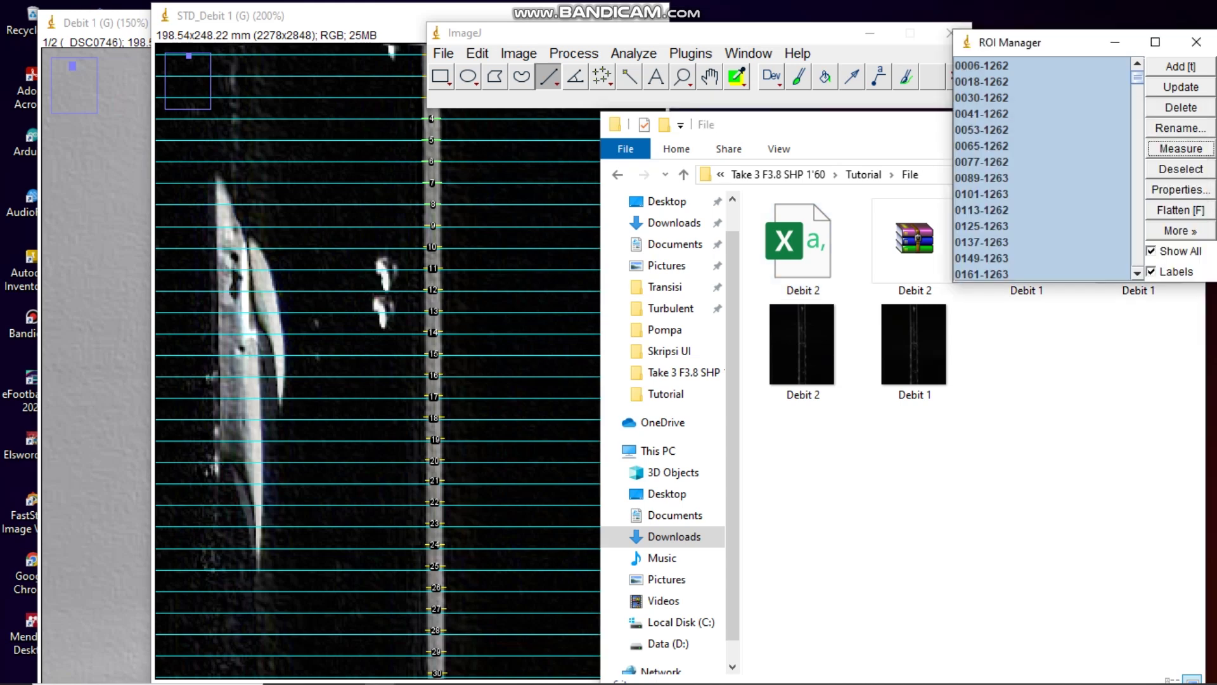
click(981, 81)
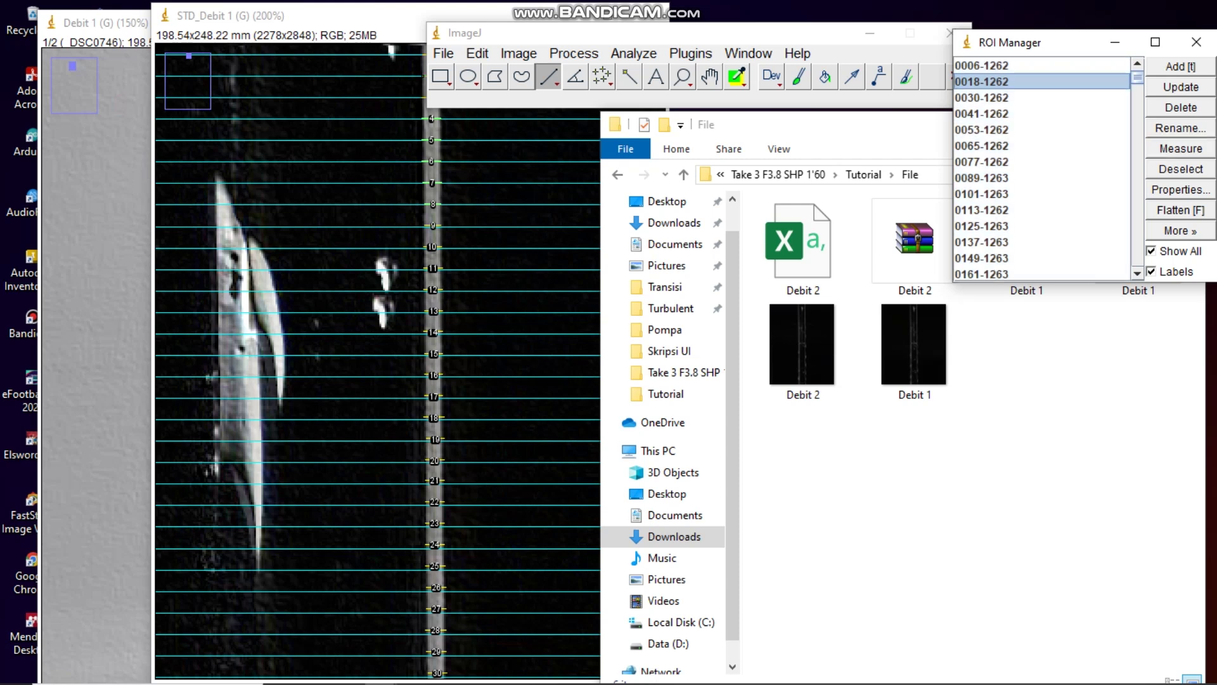
key(ctrl+a)
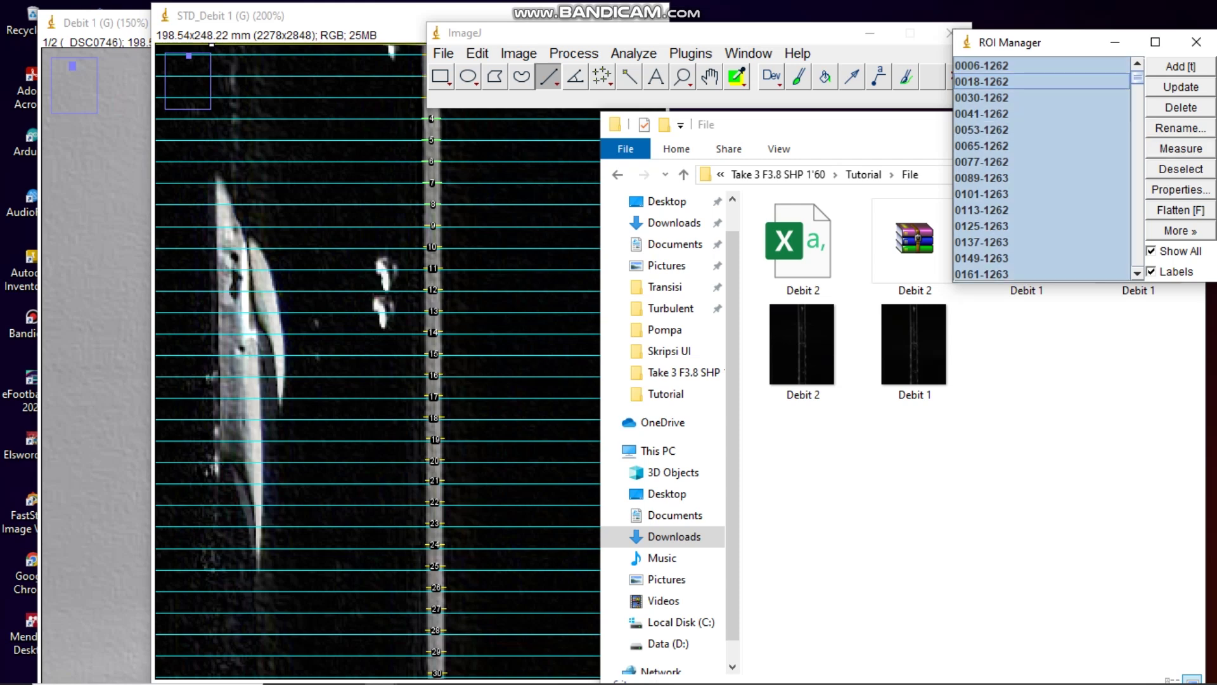
click(1181, 148)
click(456, 151)
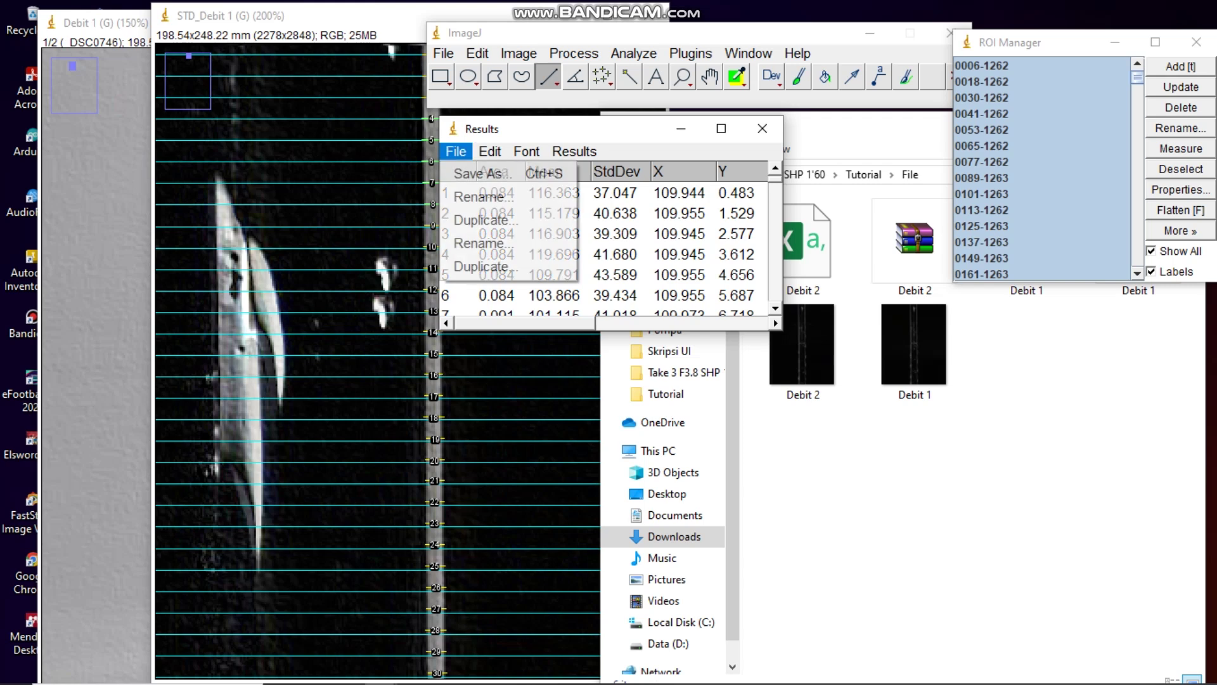
click(1180, 231)
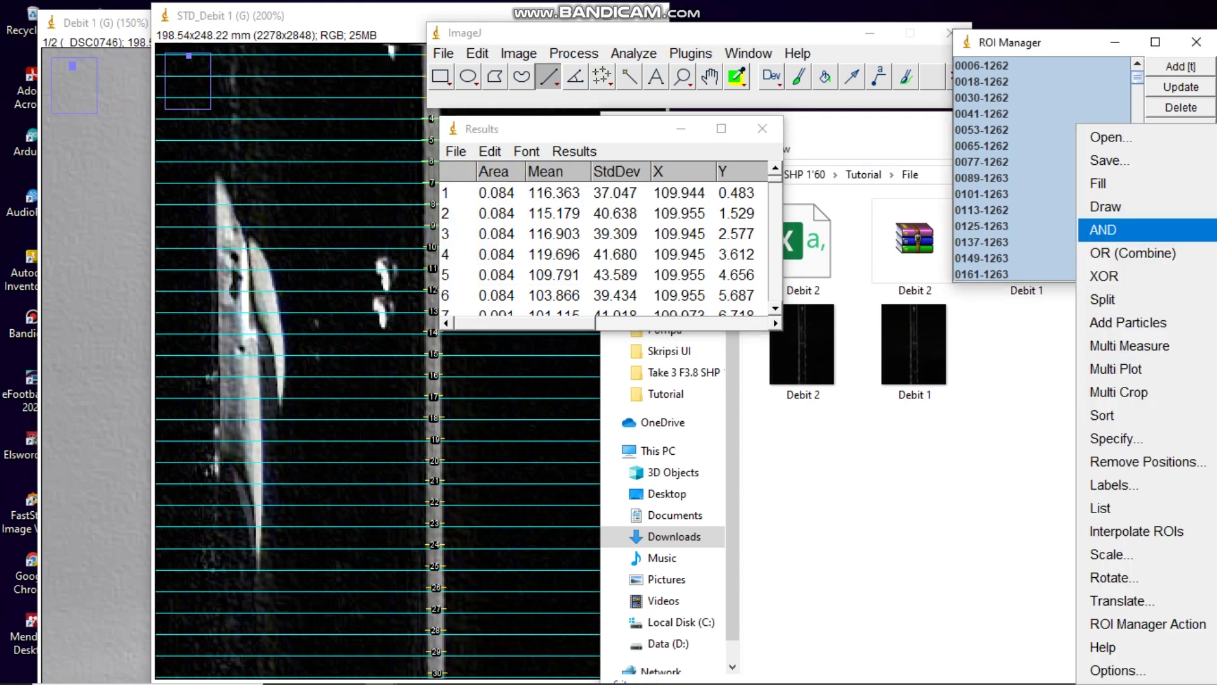
key(Escape)
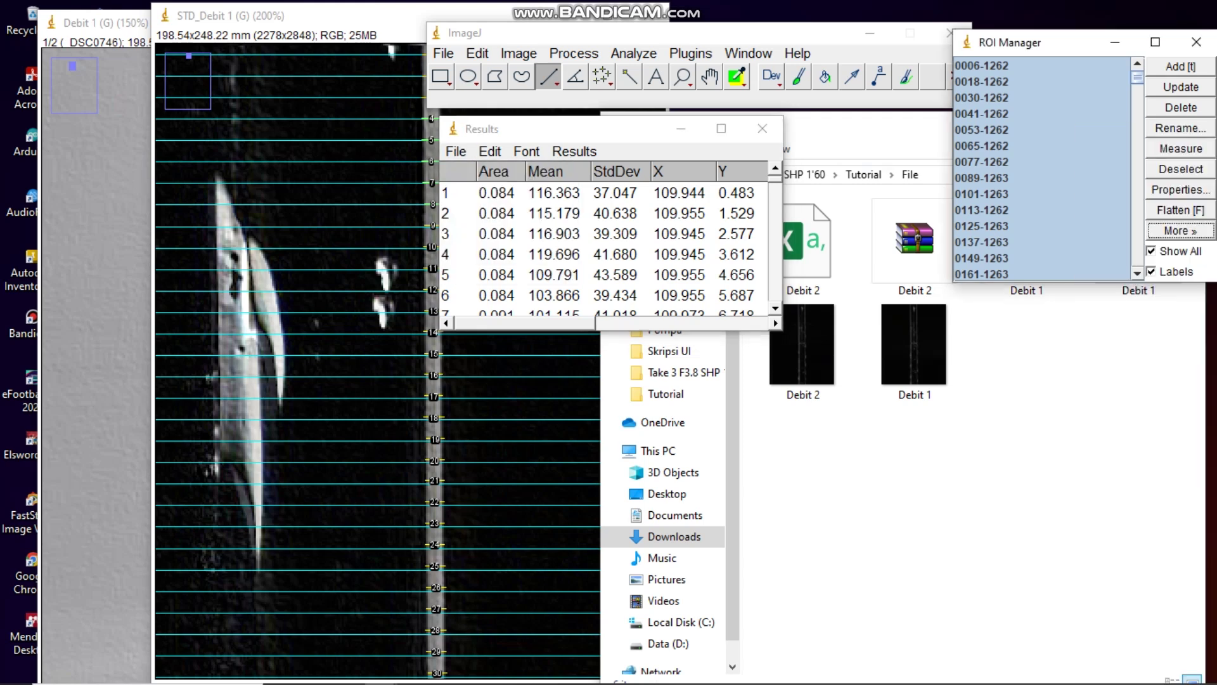
Step: Open the Debit 1 and Debit 2 measurement spreadsheets from the File folder in Excel
key(alt+Tab)
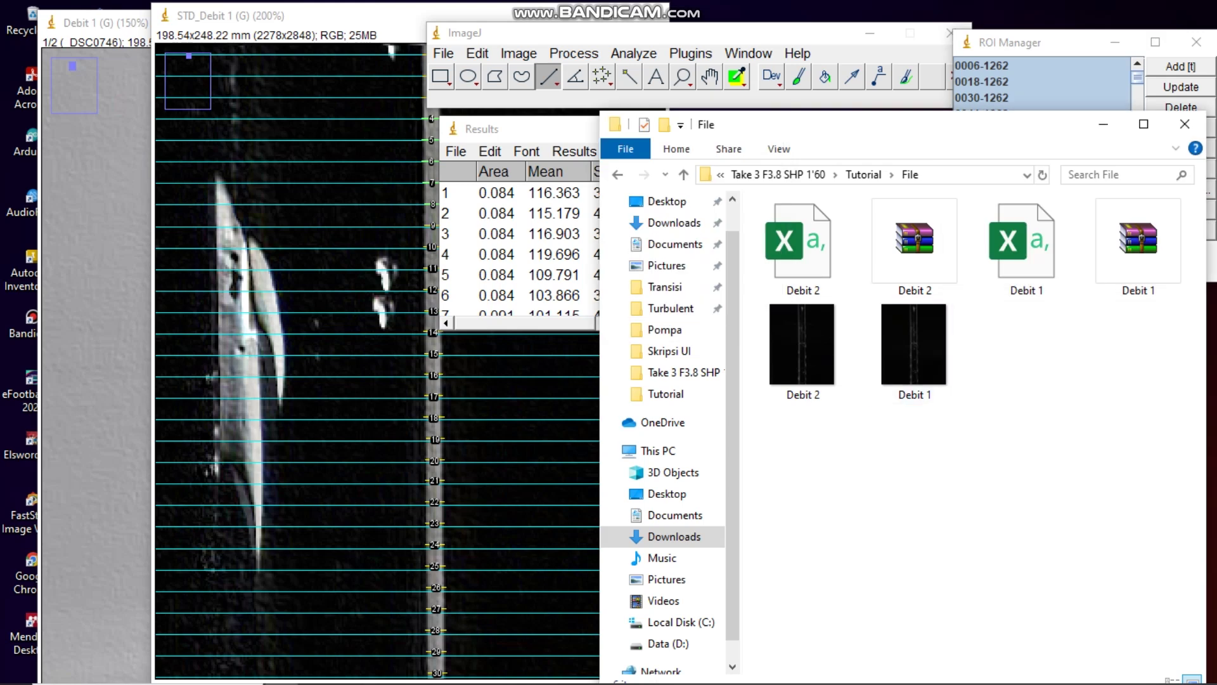
click(1026, 244)
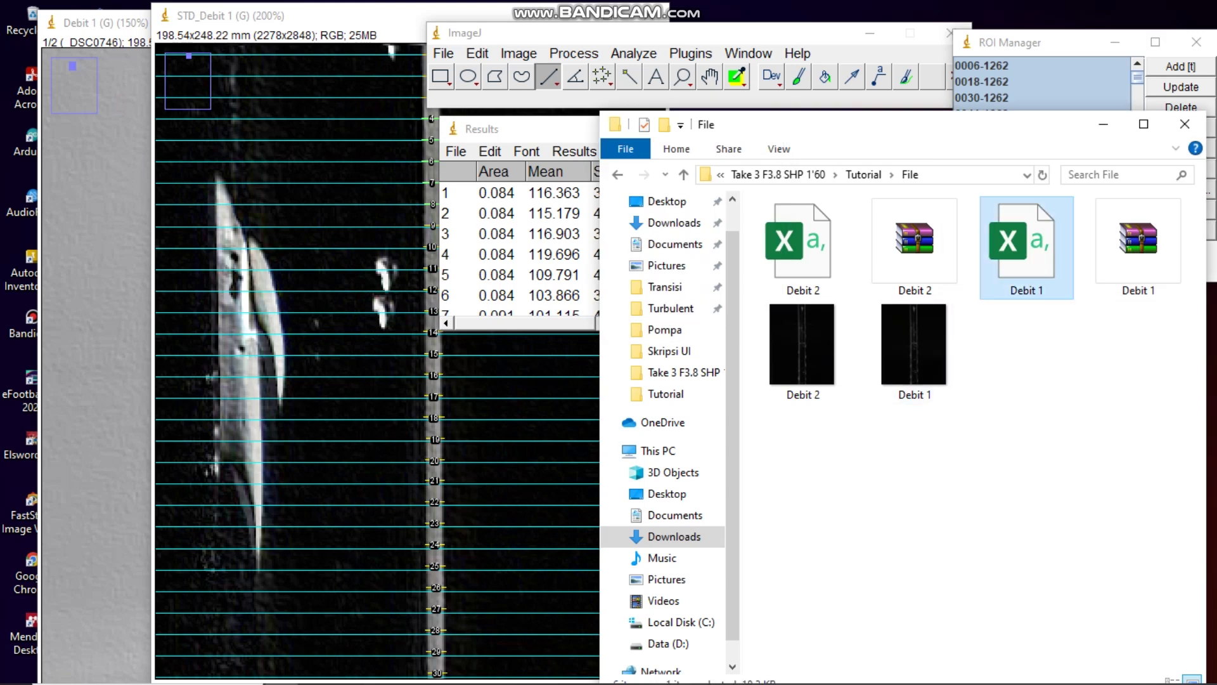
key(Return)
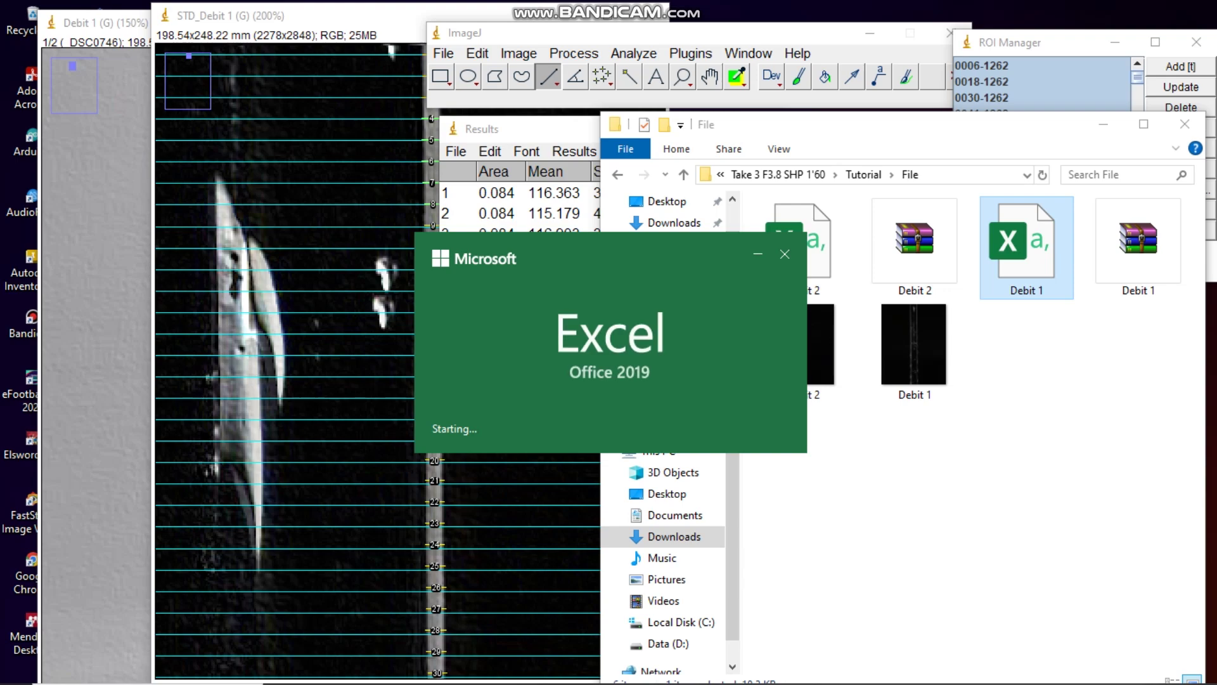
click(803, 244)
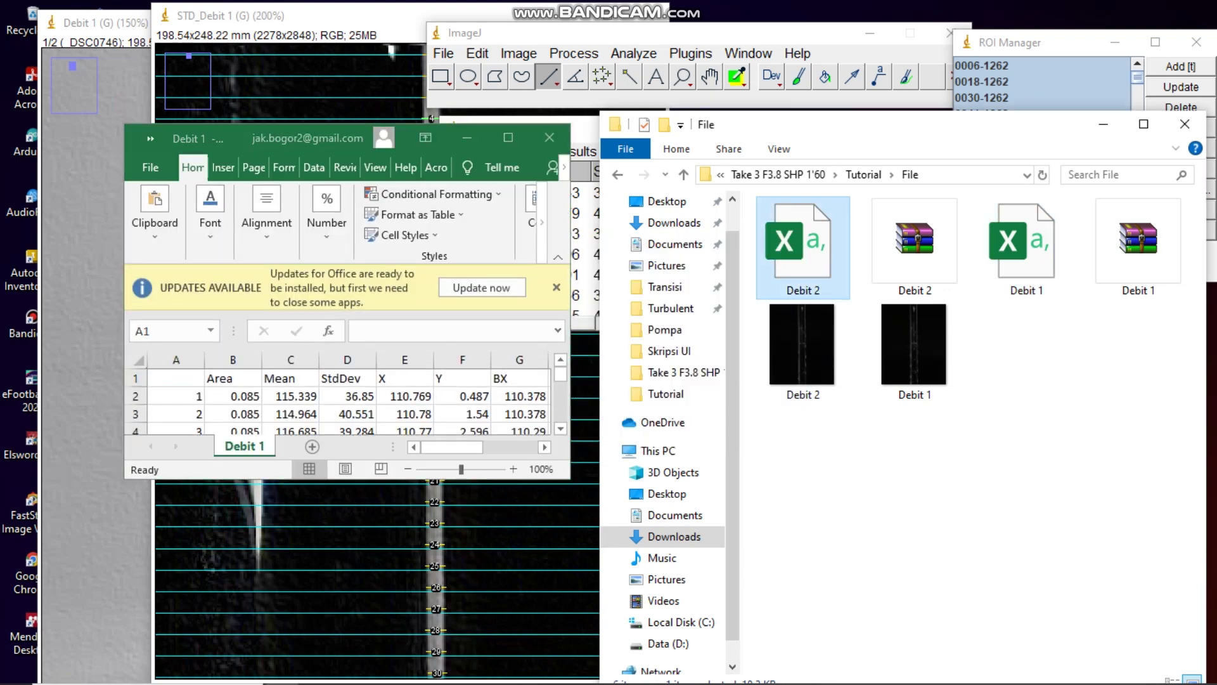
key(Return)
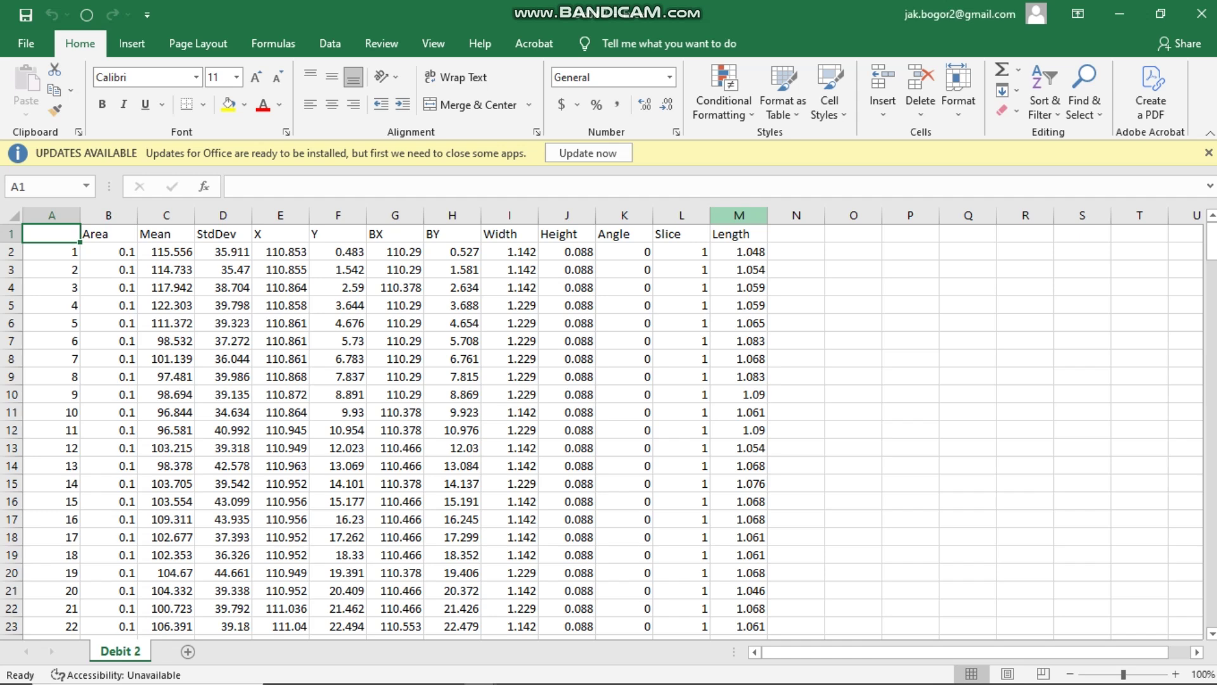
Step: Insert a 2-D line chart of the Length column in the Debit 1 sheet and move it over columns D to K
key(alt+Tab)
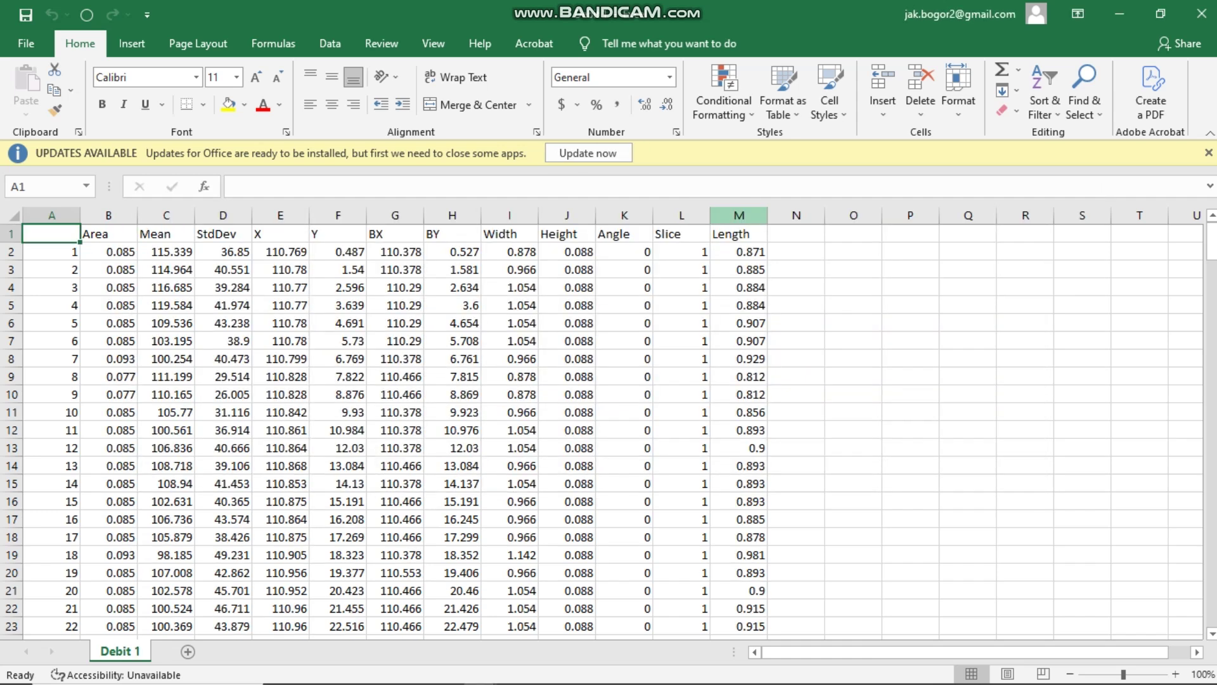
click(739, 215)
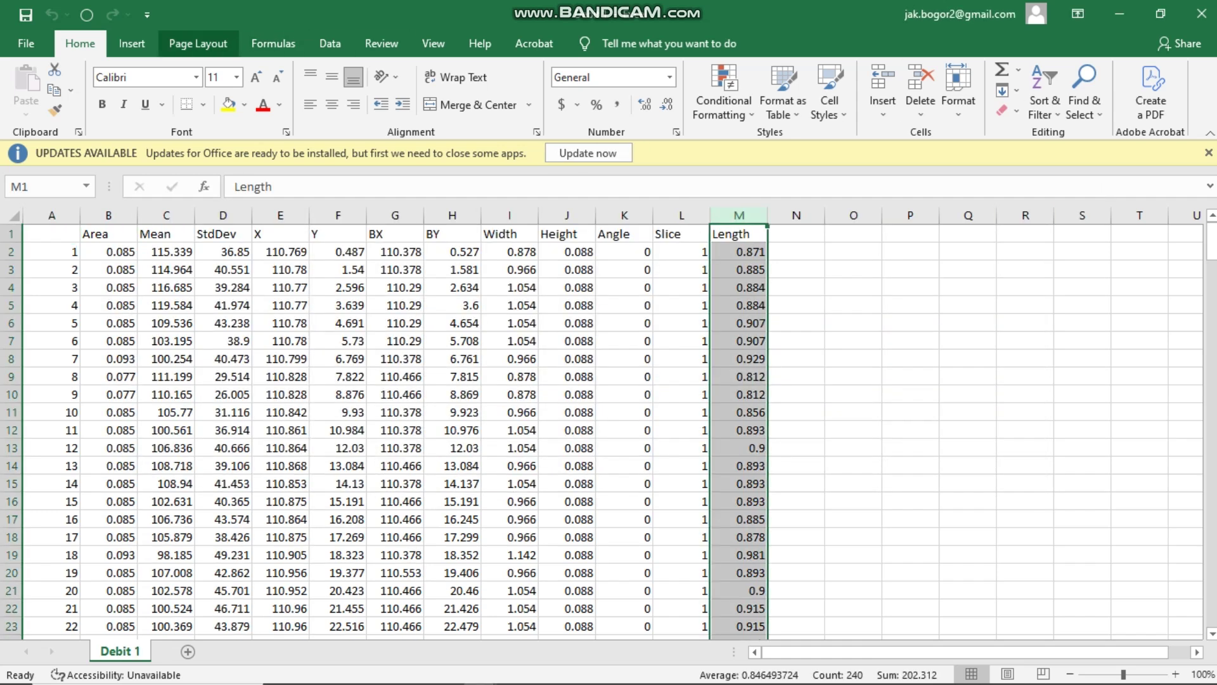
click(132, 43)
click(476, 90)
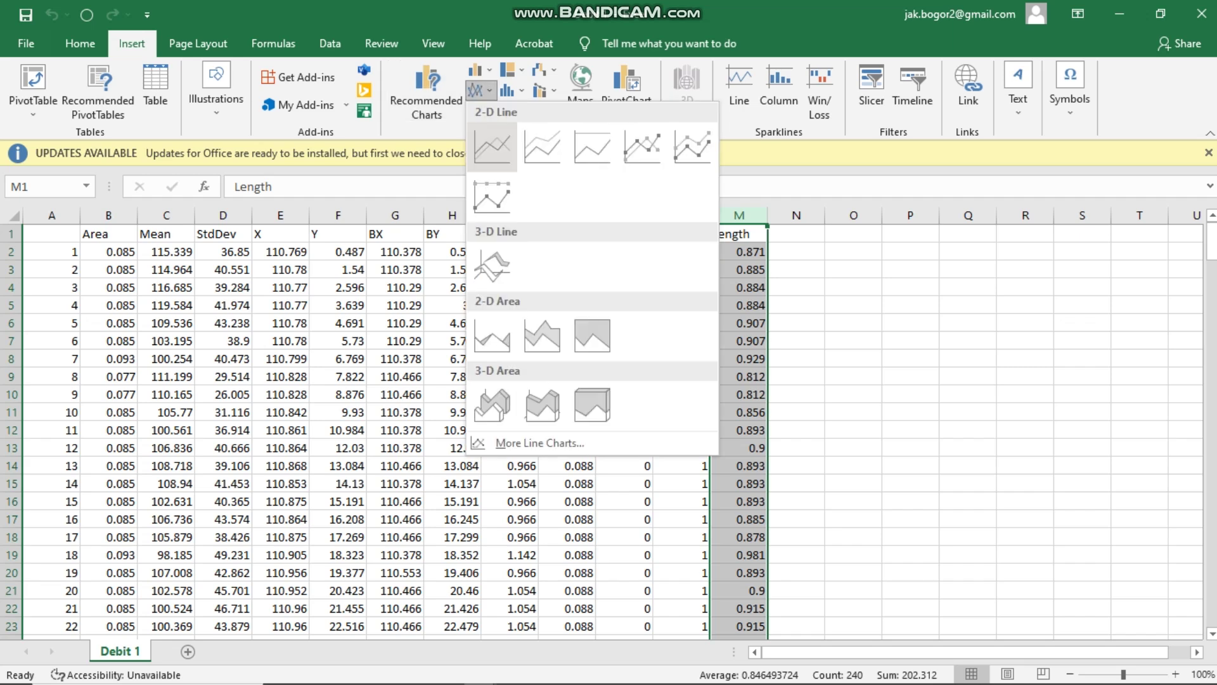
click(494, 143)
drag(611, 443, 420, 365)
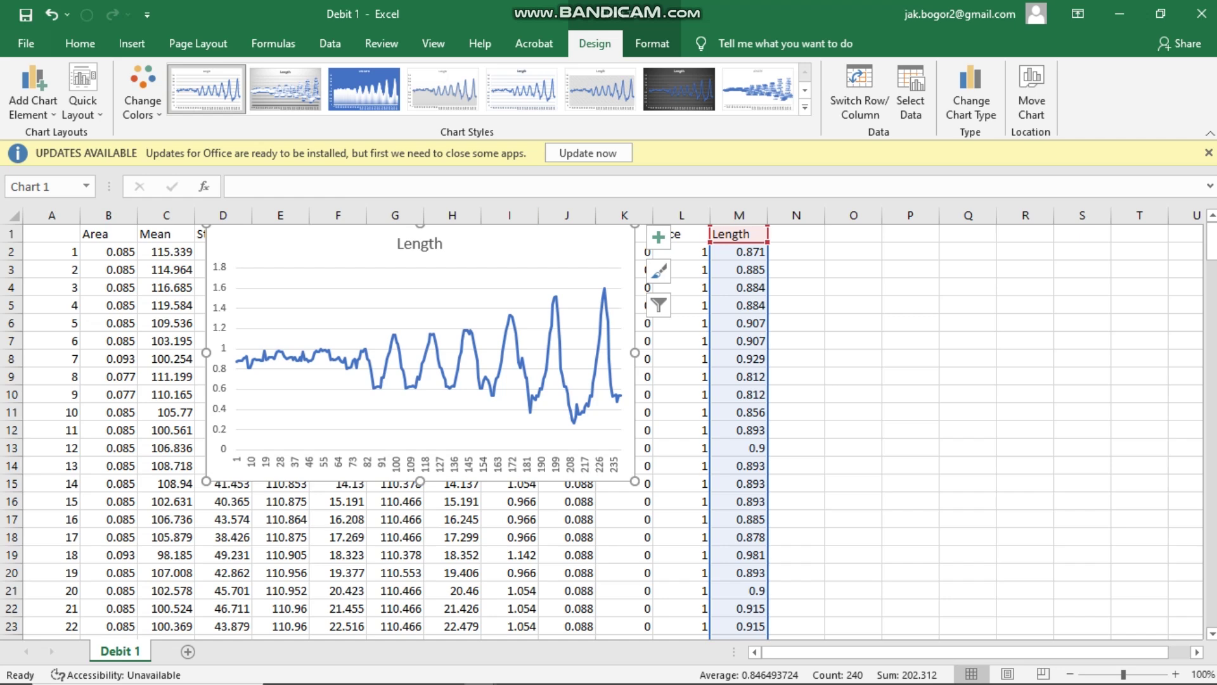
Step: Copy the Length column of Debit 2 into column N of the Debit 1 sheet and delete the existing line chart
key(alt+Tab)
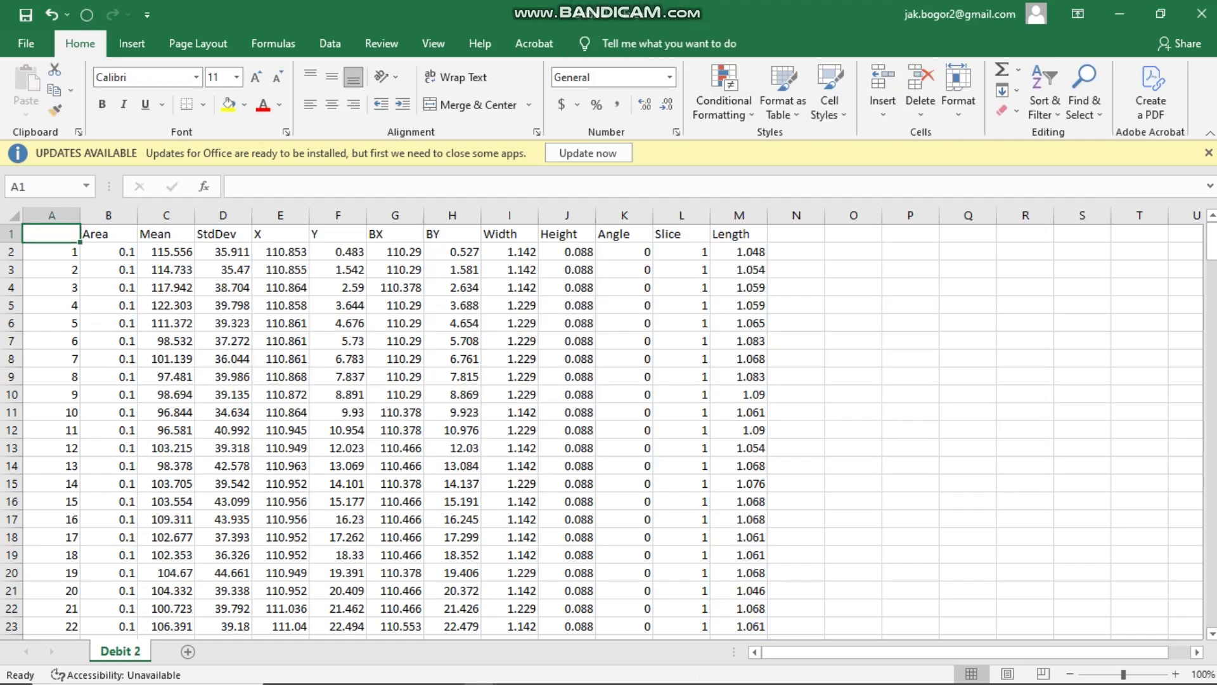
click(739, 215)
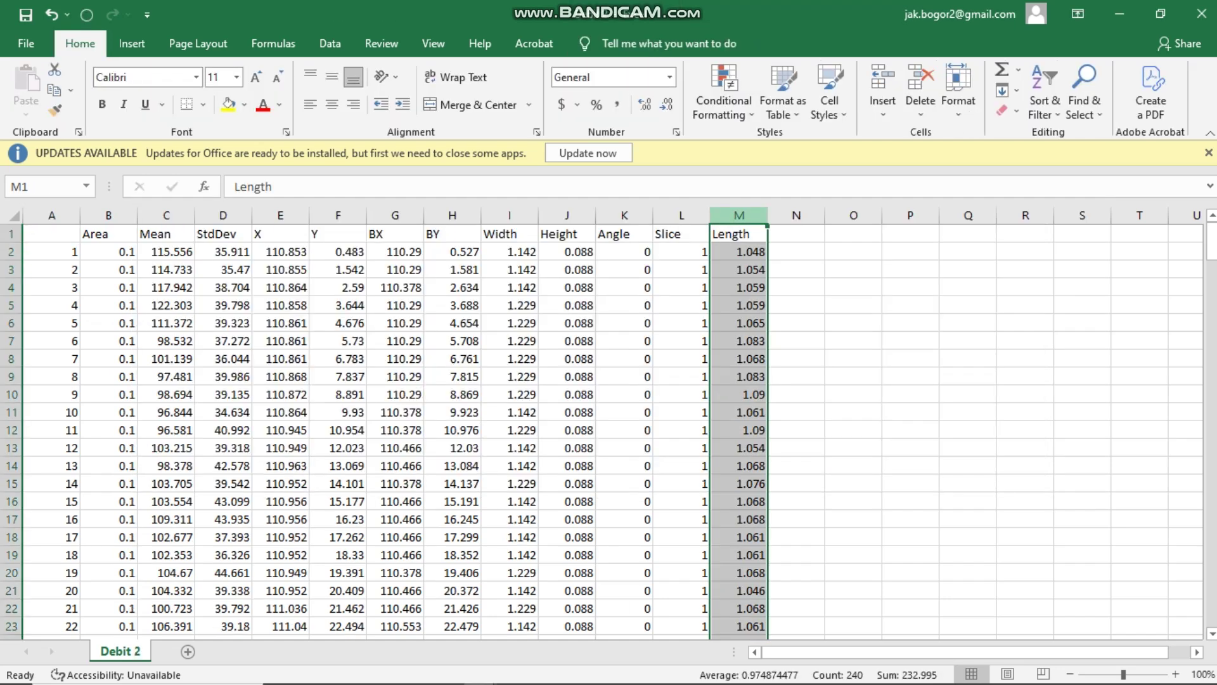
key(ctrl+c)
key(alt+Tab)
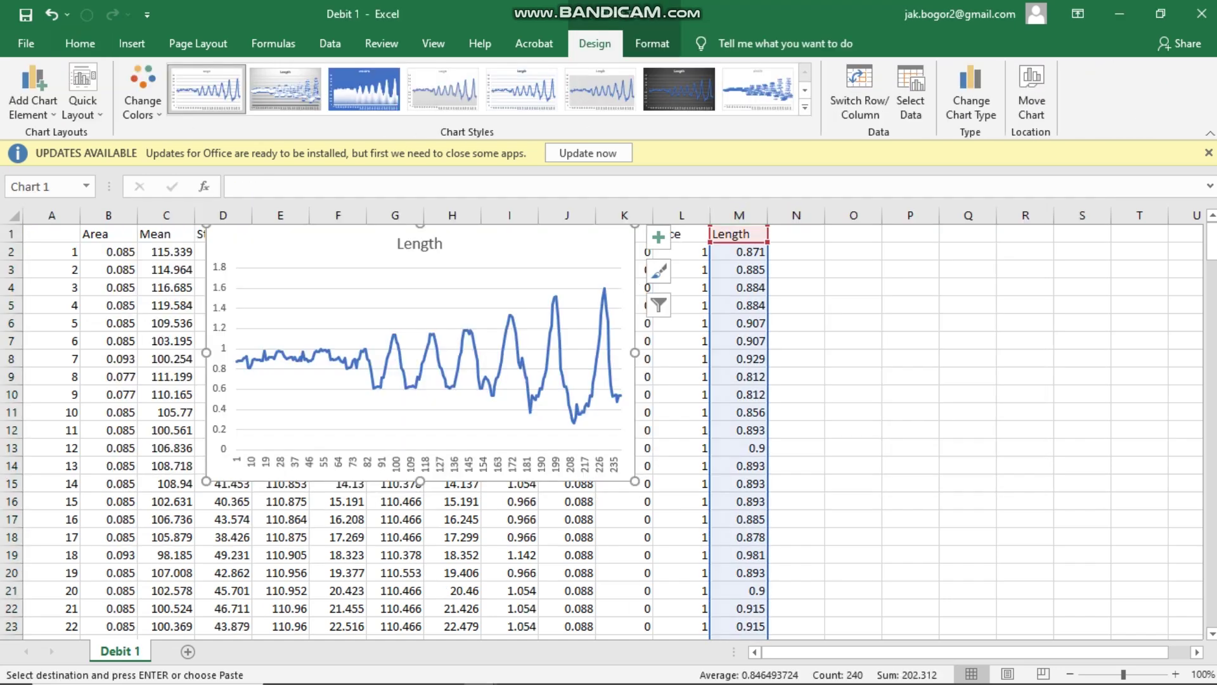
click(796, 234)
key(ctrl+v)
click(420, 266)
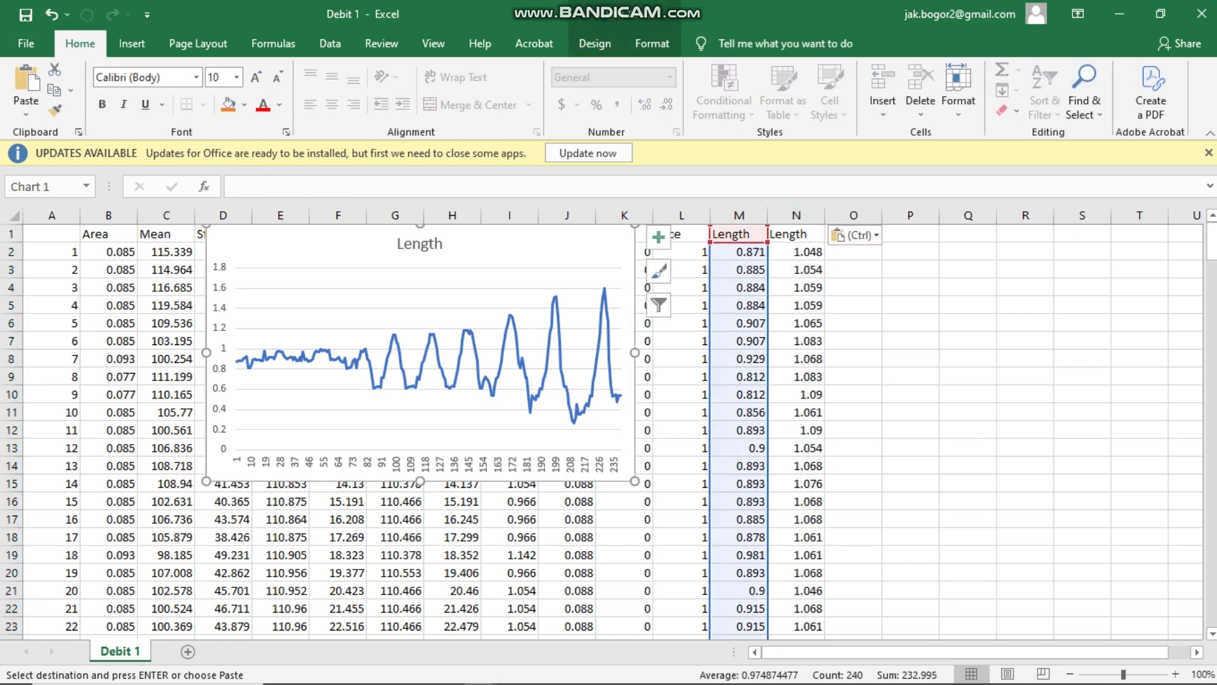
key(Delete)
Step: Try to insert a 2-D line chart from the two Length columns, M and N, in the Debit 1 sheet
click(738, 233)
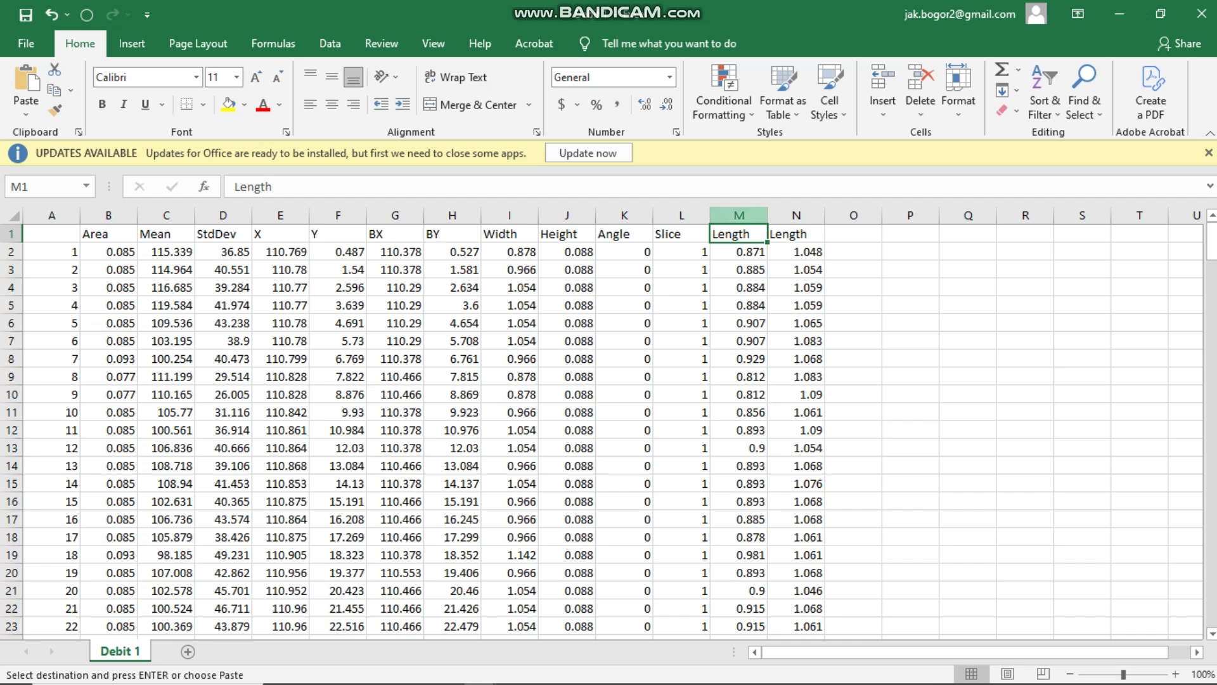
click(739, 215)
drag(796, 216, 739, 215)
click(131, 43)
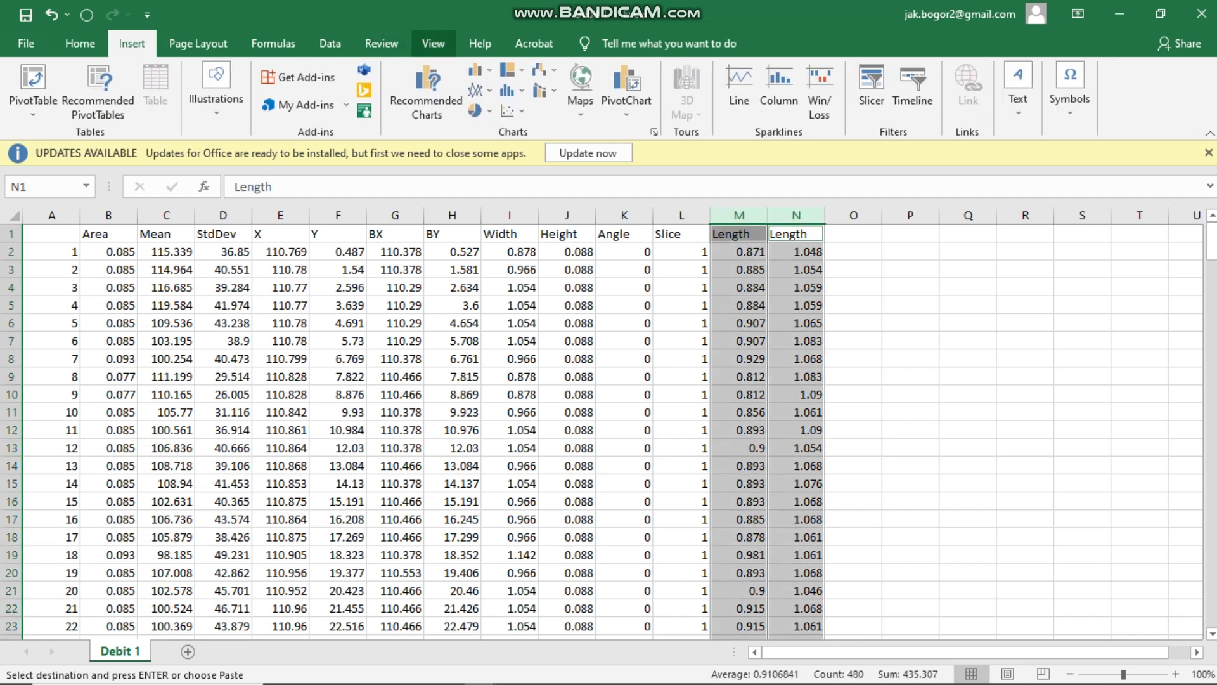
click(477, 90)
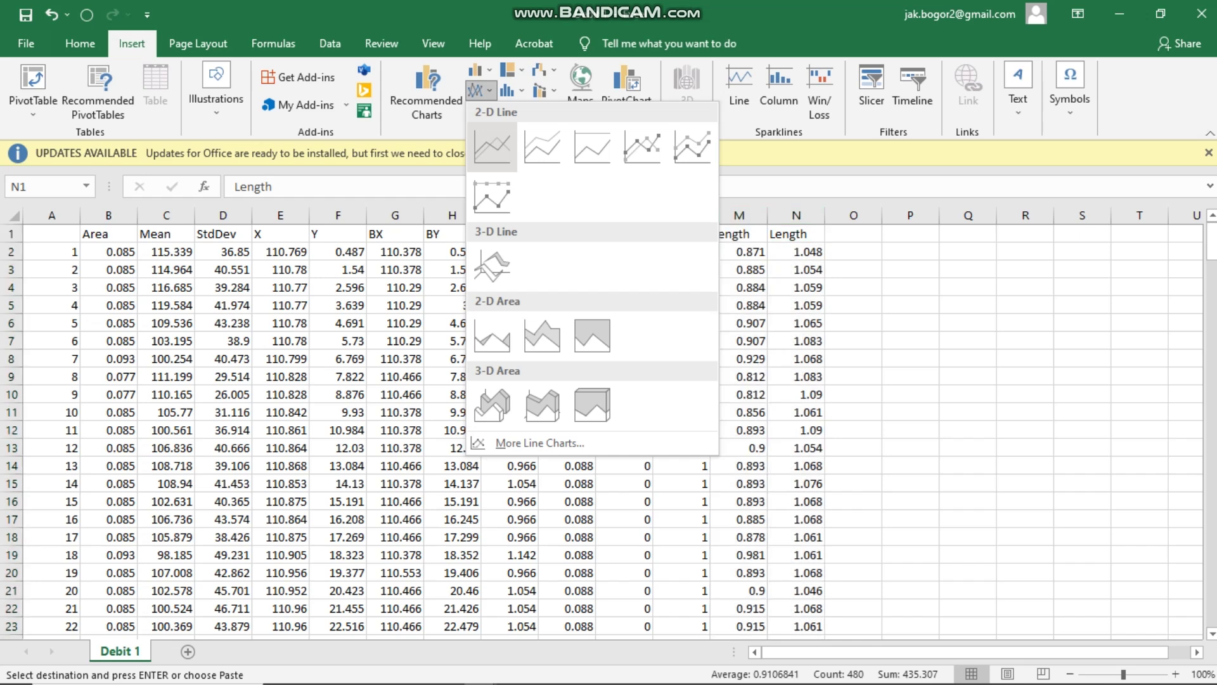
click(492, 145)
key(Return)
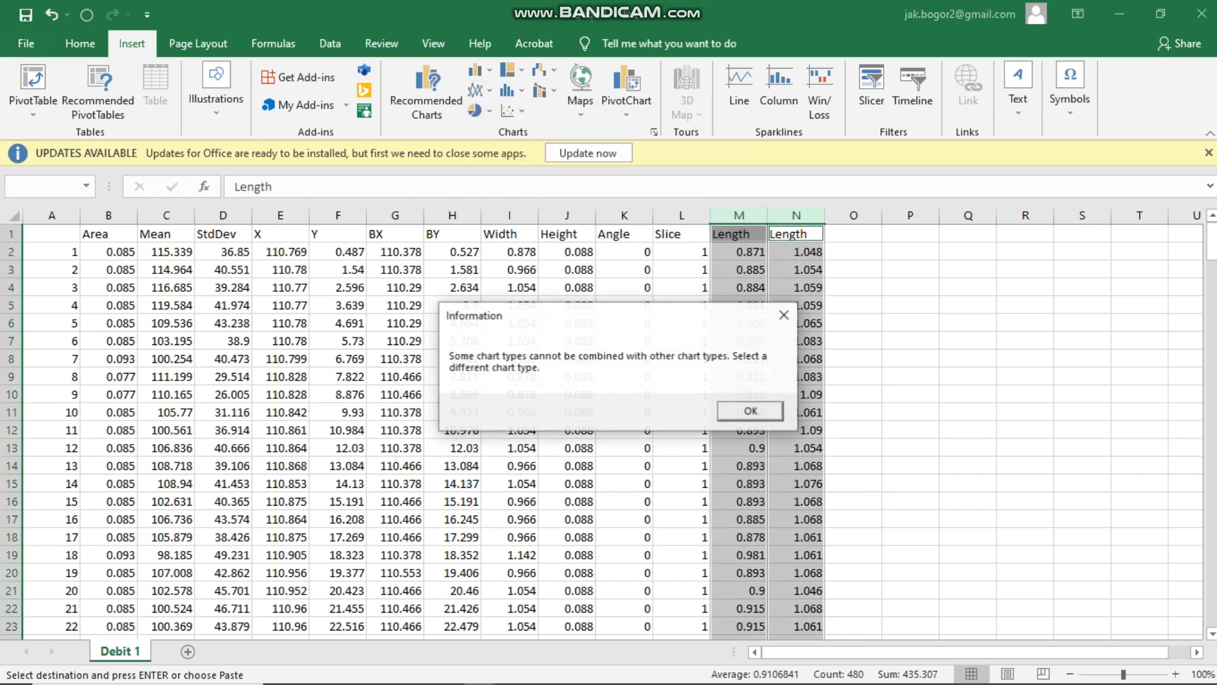
key(Return)
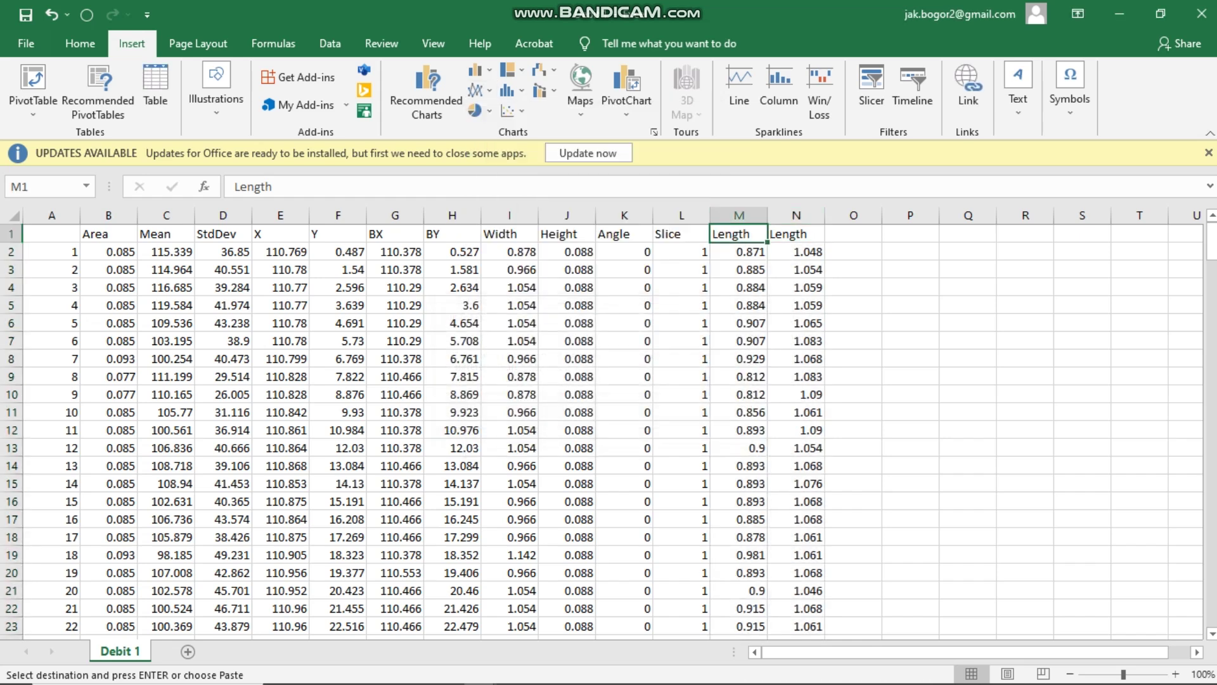
Step: Insert a 2-D line chart of Length columns M and N, widen it and place it over columns E to Q from row 1
key(shift+Left)
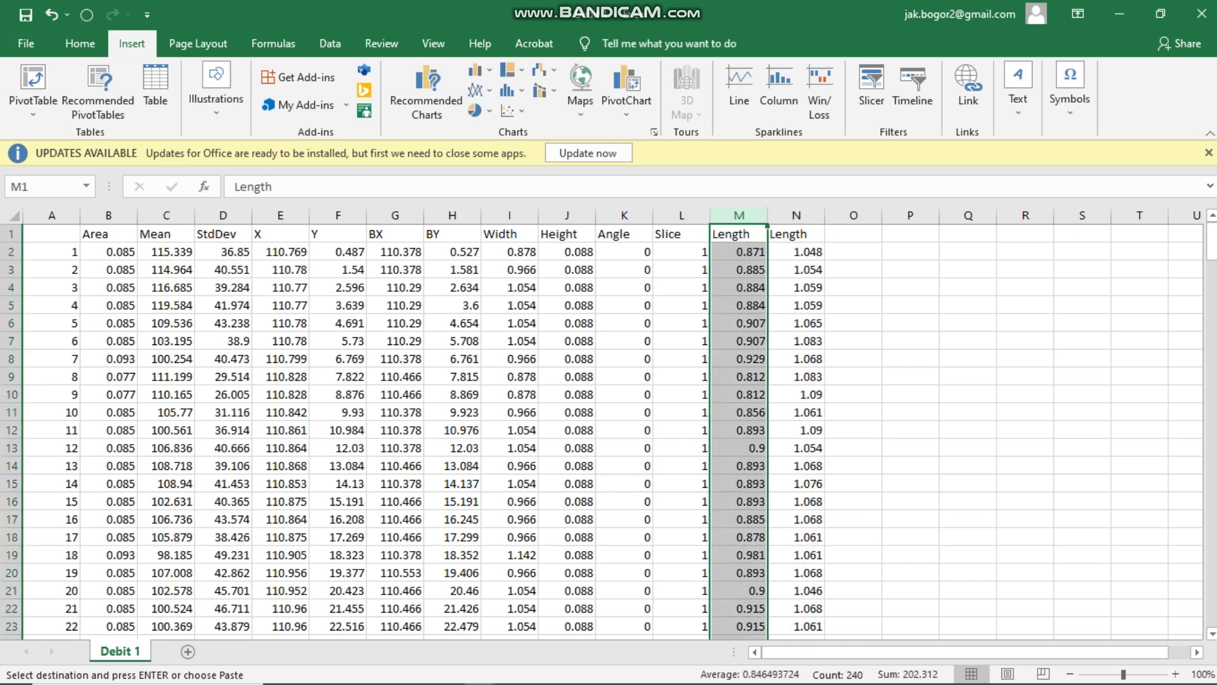
key(shift+Right)
click(479, 70)
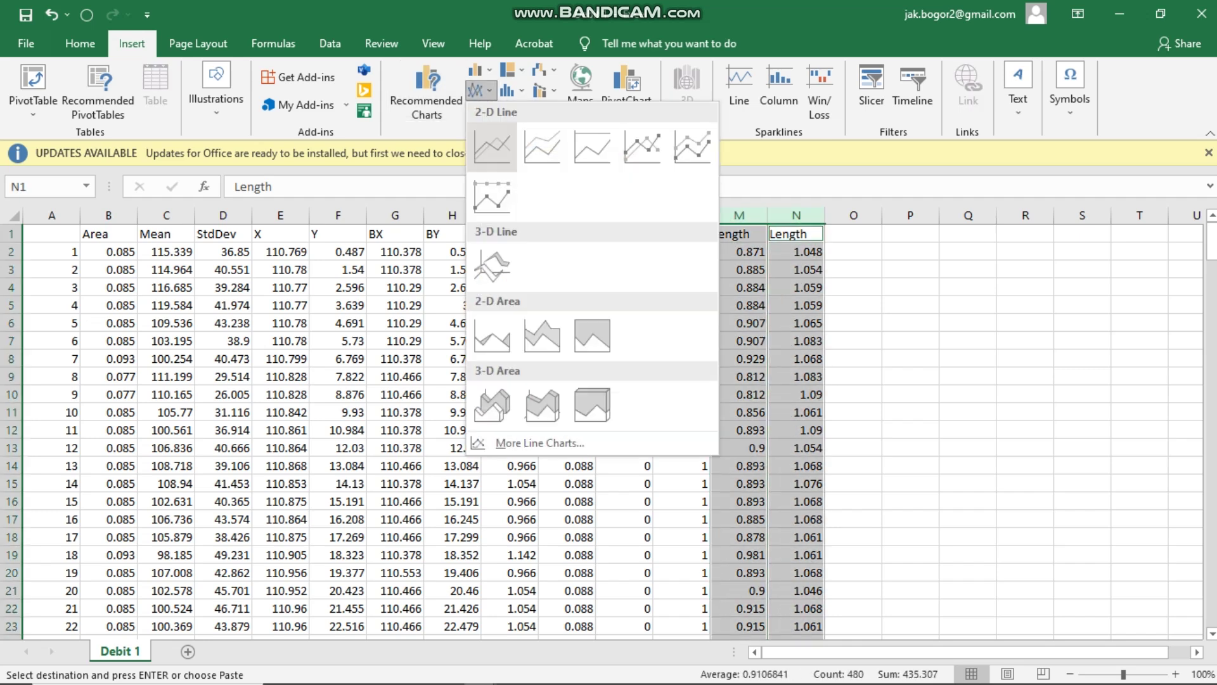
click(493, 144)
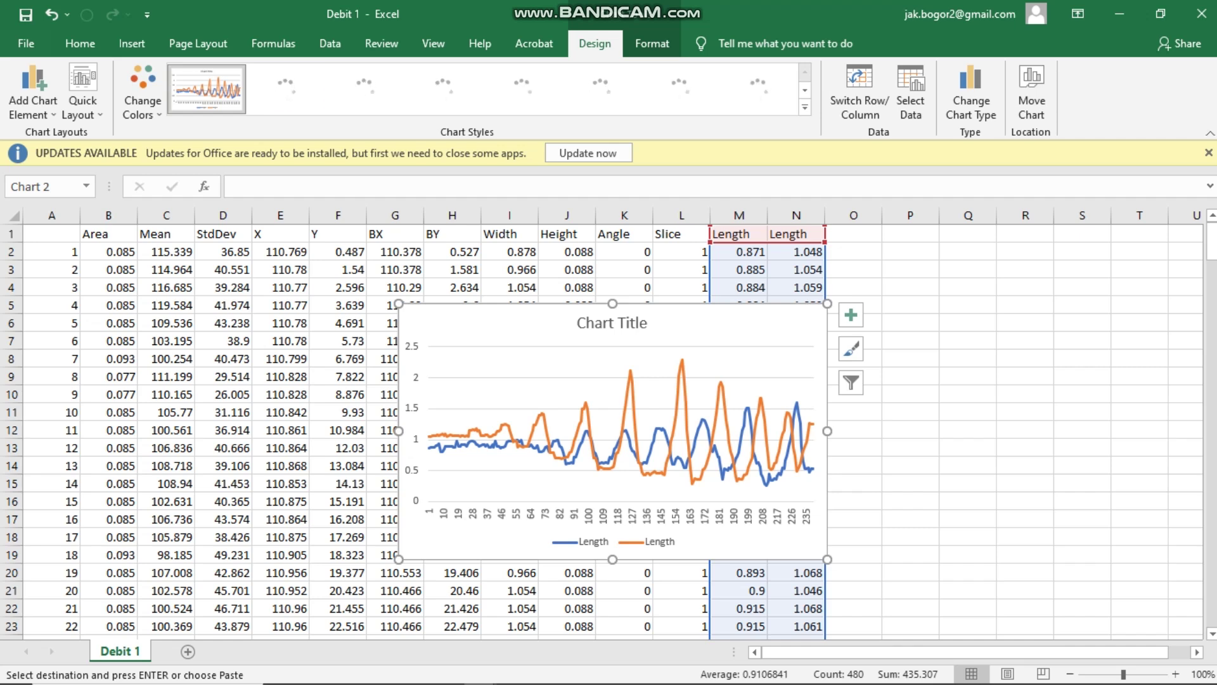
drag(827, 431, 1114, 431)
drag(887, 317, 772, 238)
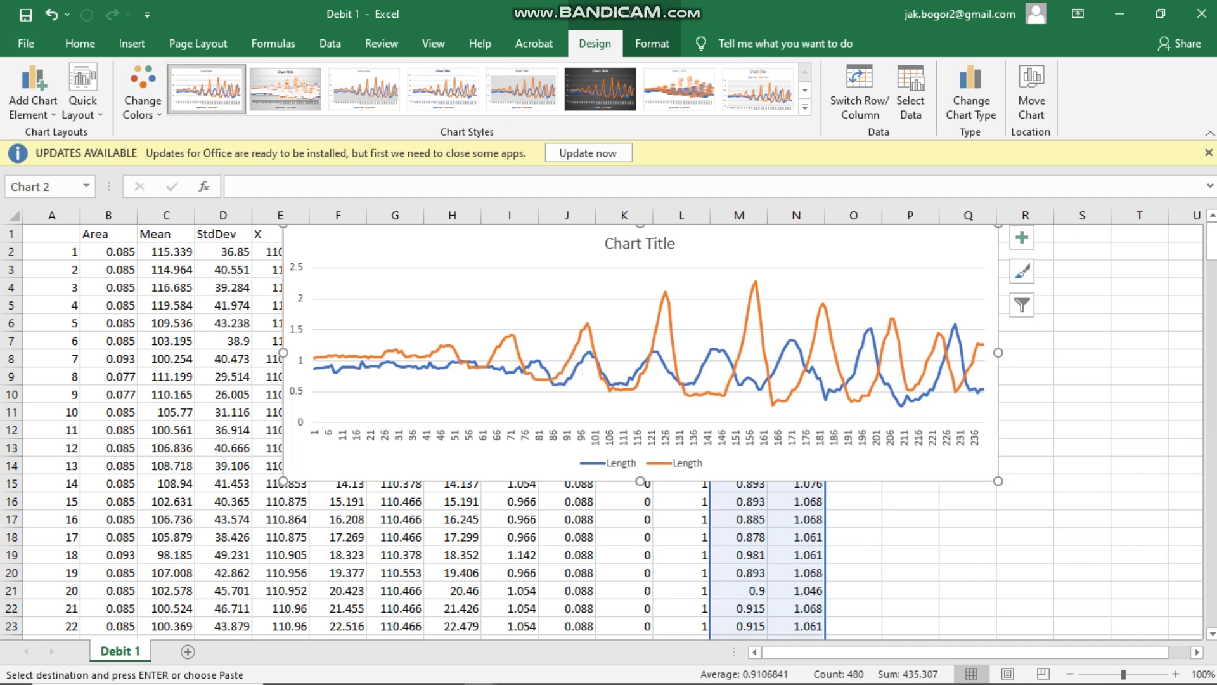
Step: Minimize the Debit 1 and Debit 2 workbooks, the File folder window and the Results table to return to the ImageJ image
mouse_move(365, 368)
click(1120, 14)
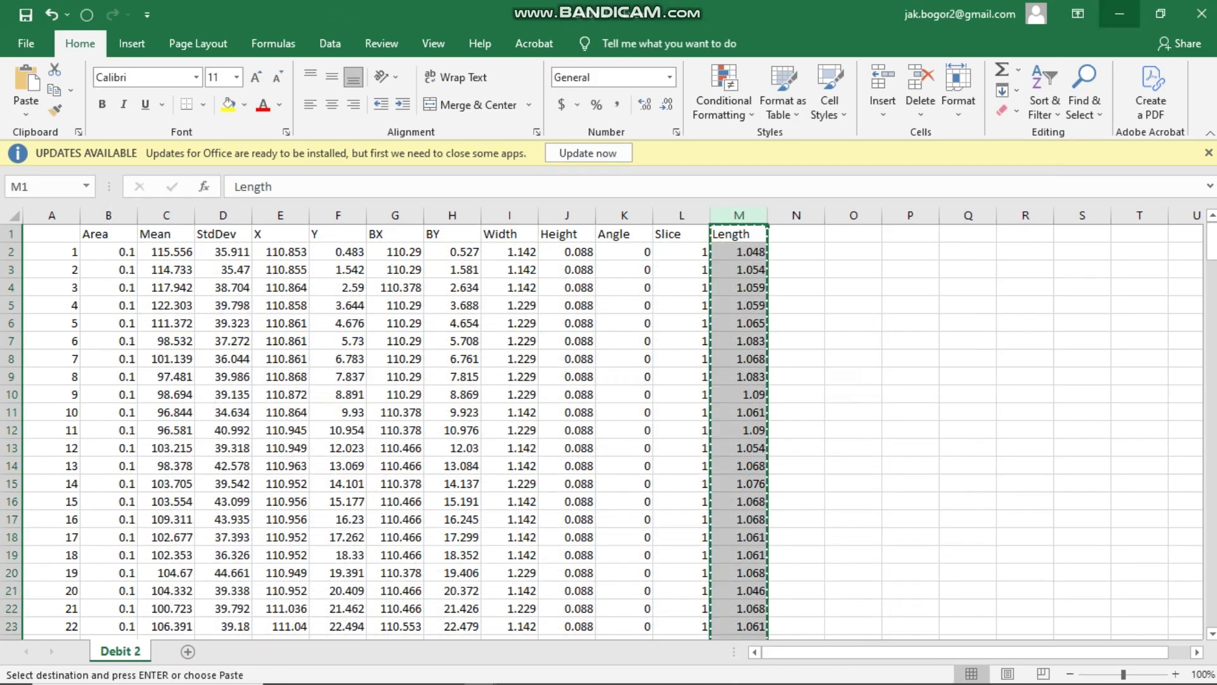
click(1119, 14)
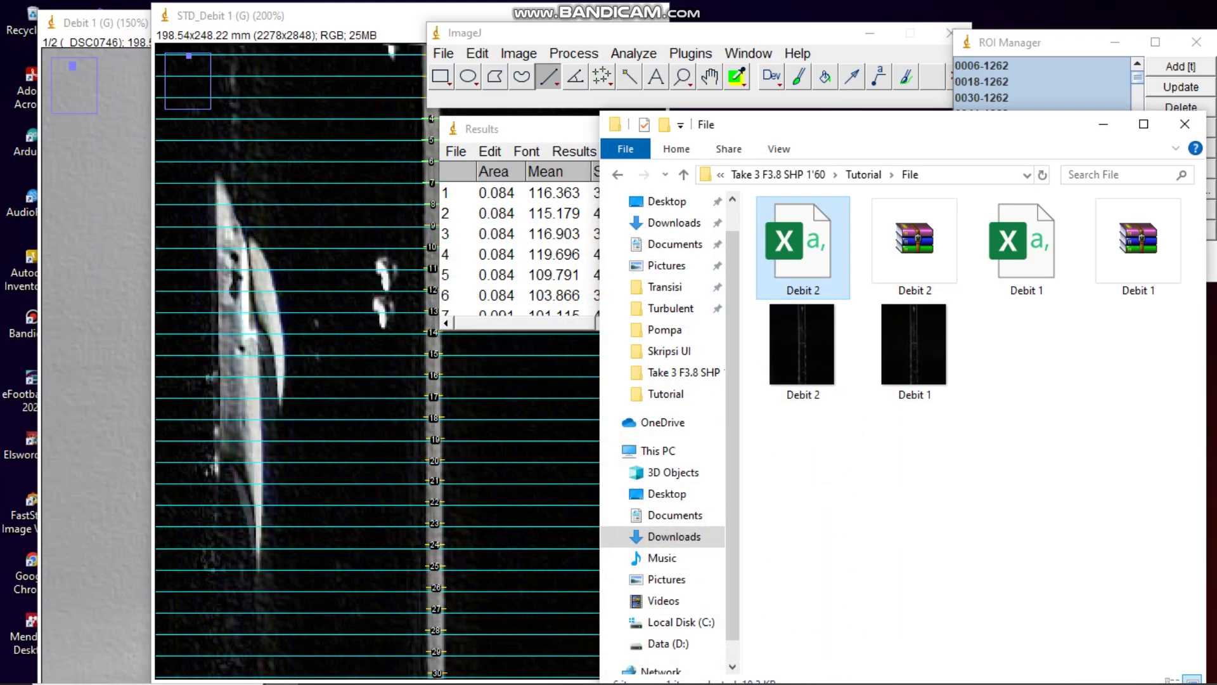
click(1103, 124)
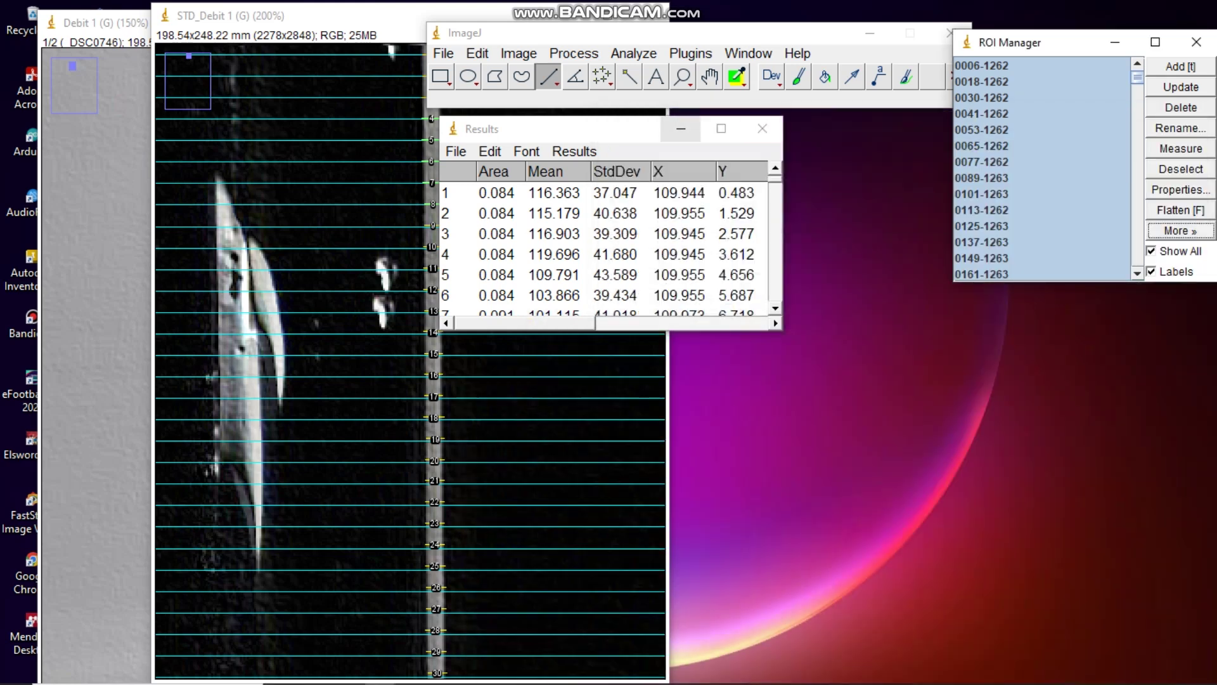
click(681, 128)
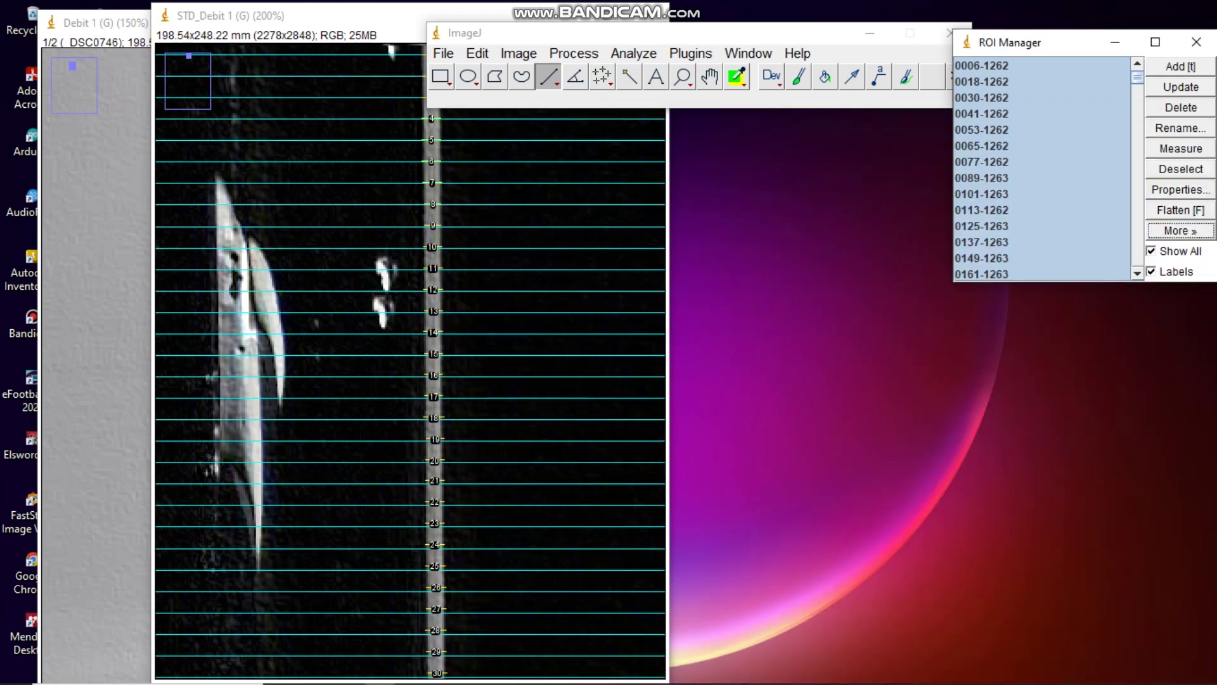